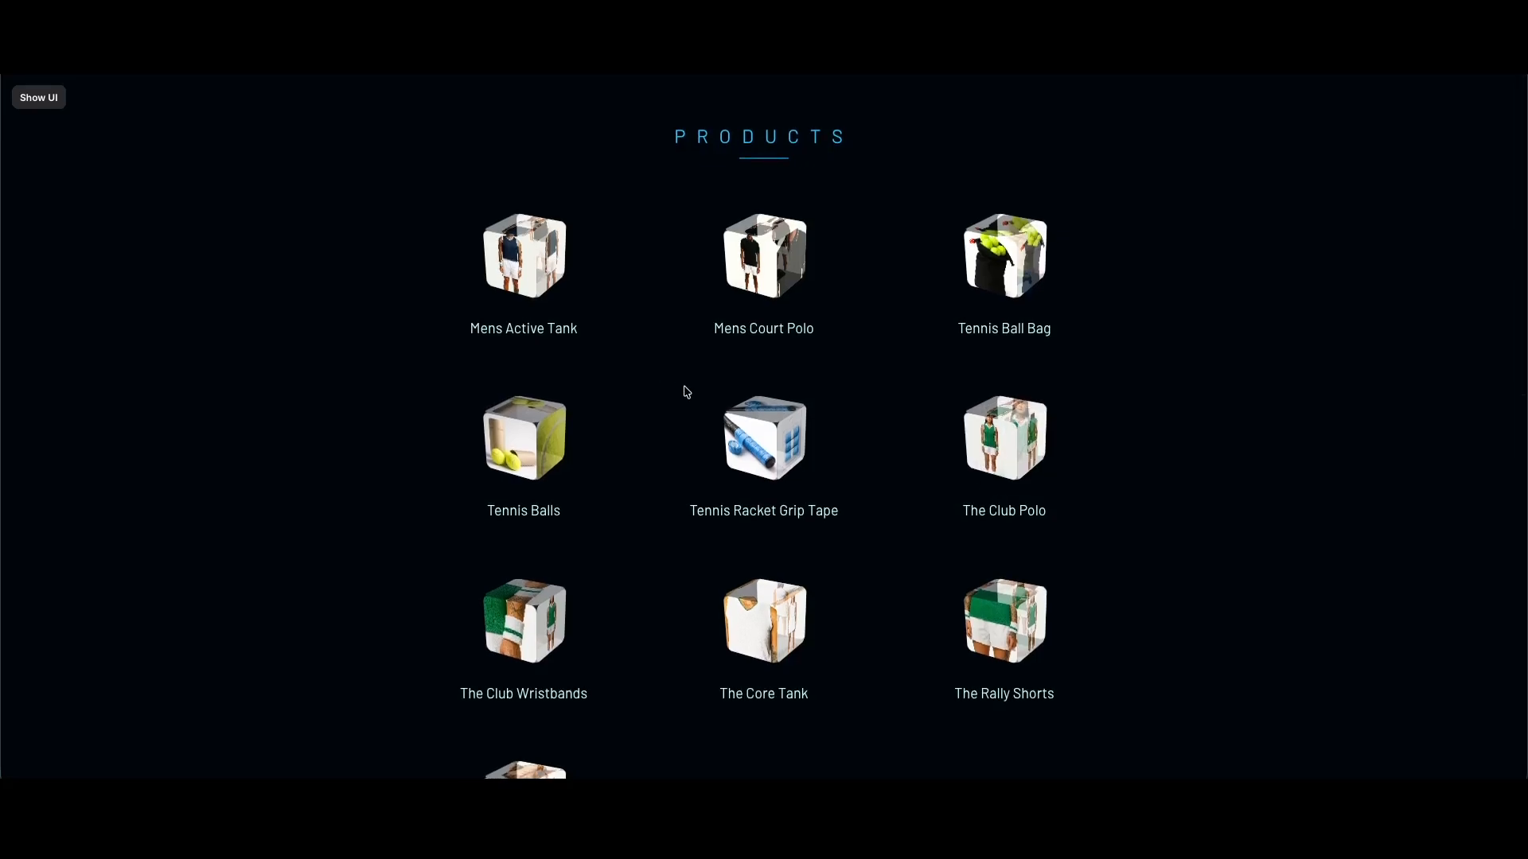
Examine the spinning product cubes and their enlarged images in the finished product grid, then leave the preview.
click(793, 270)
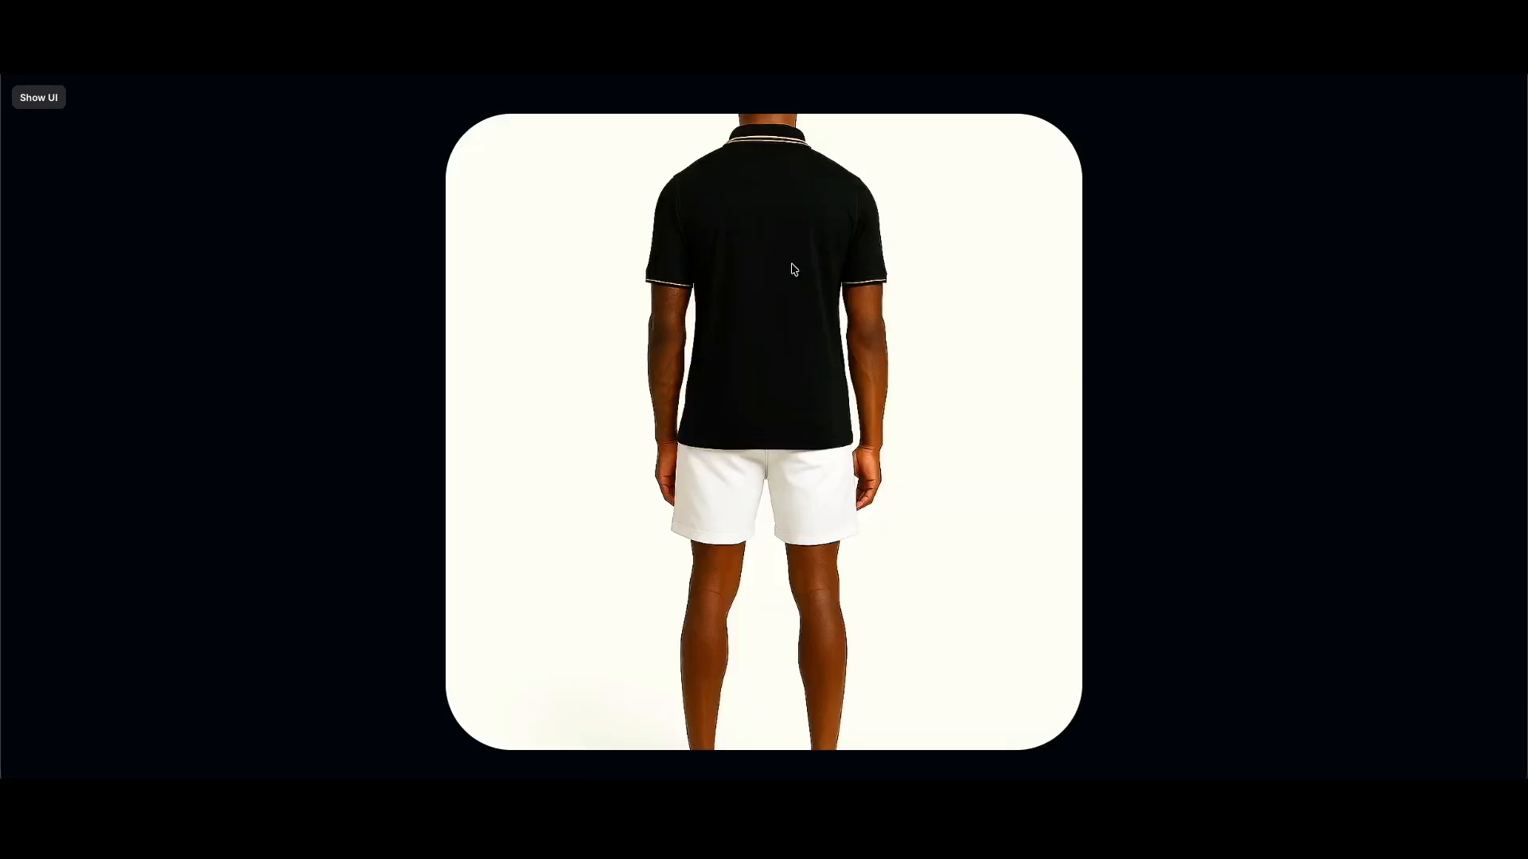
click(1195, 242)
click(745, 277)
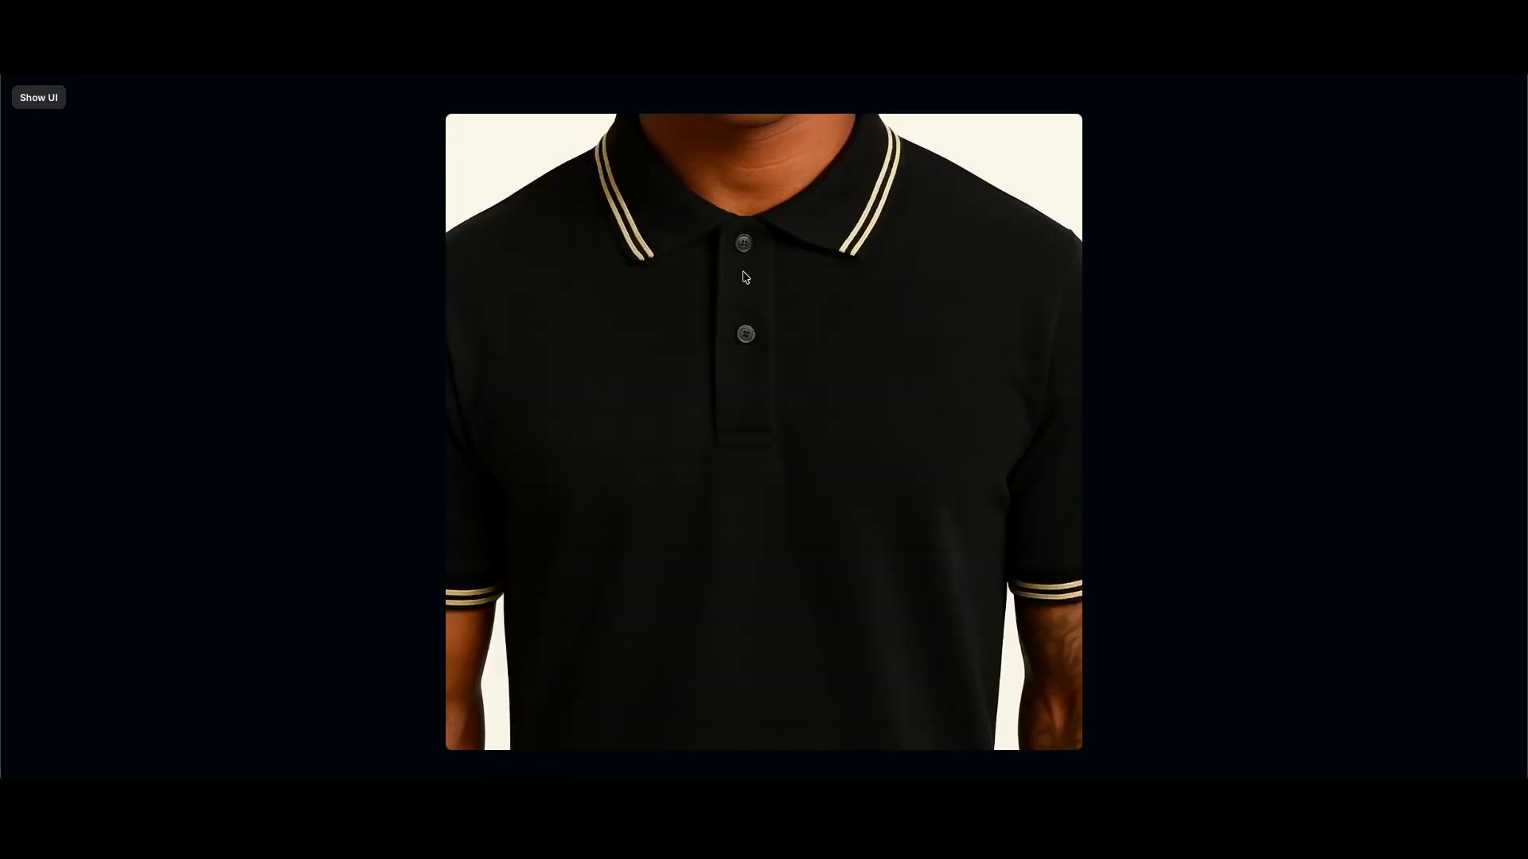
click(1392, 220)
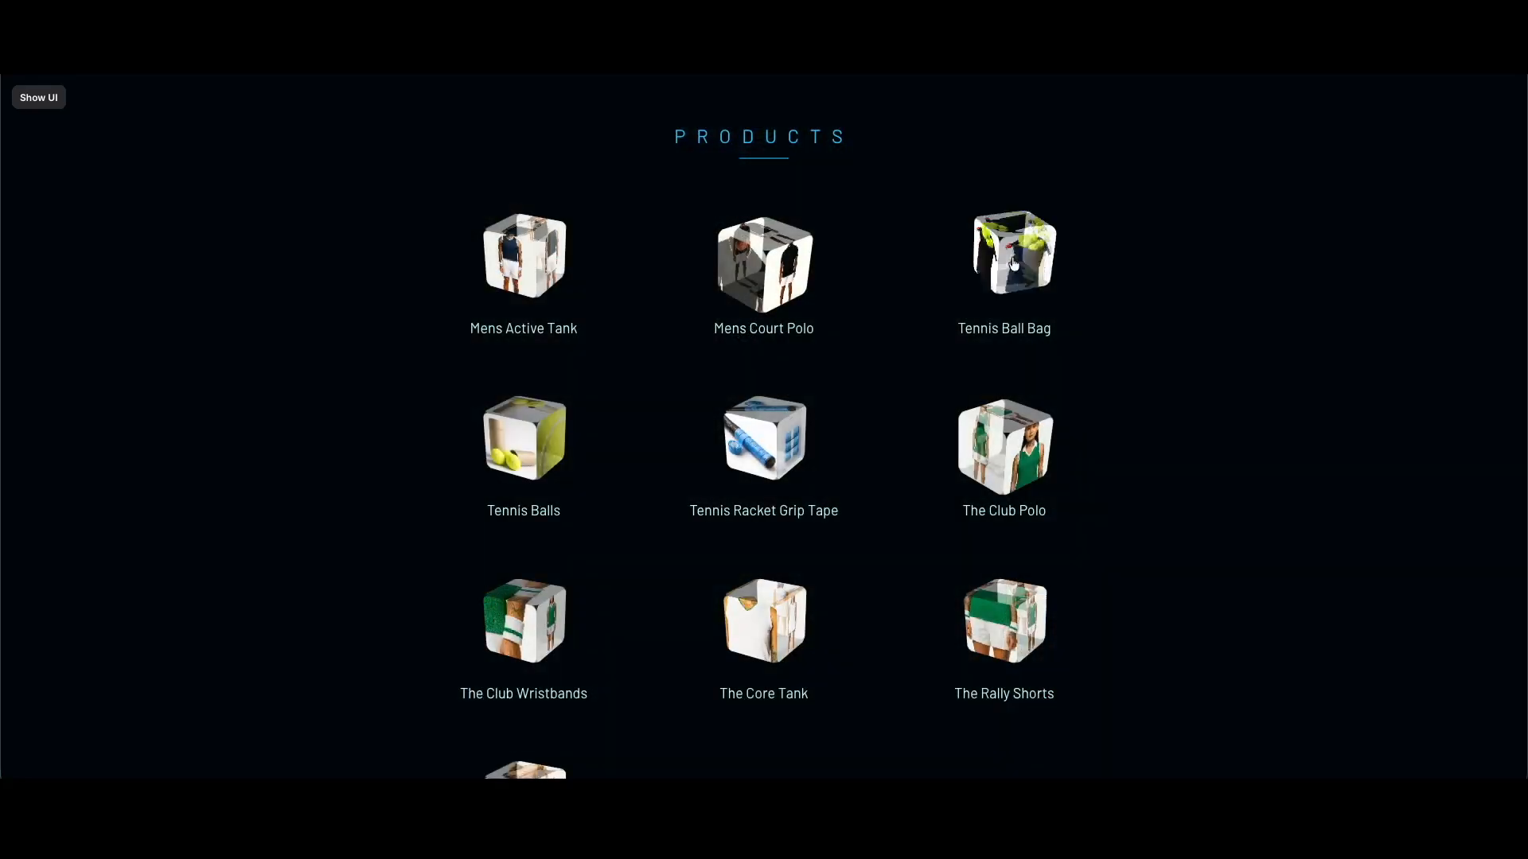
click(1008, 256)
click(1171, 250)
click(995, 443)
click(1165, 286)
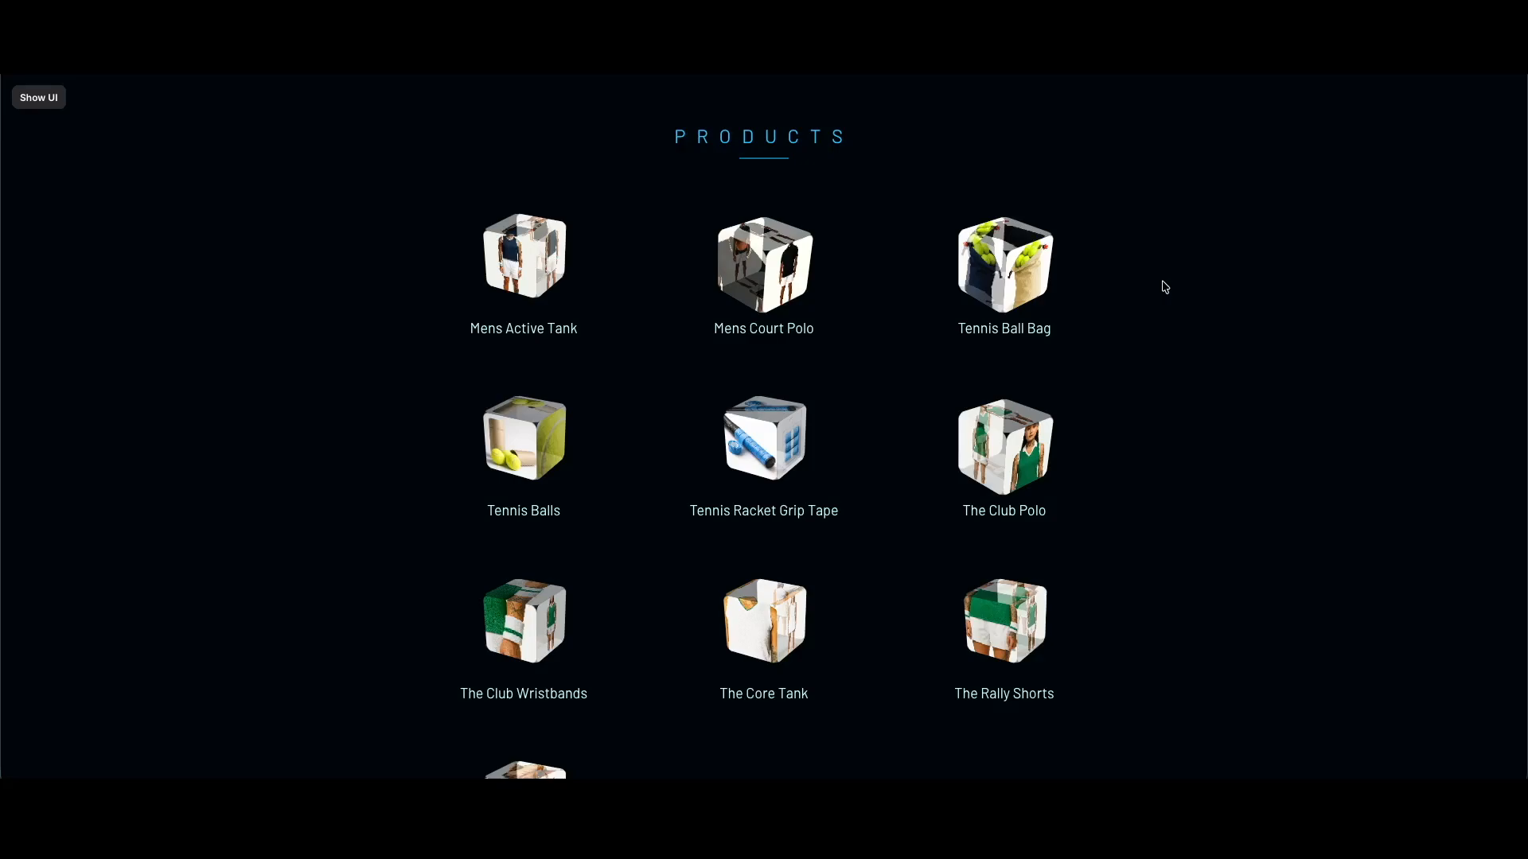
key(Escape)
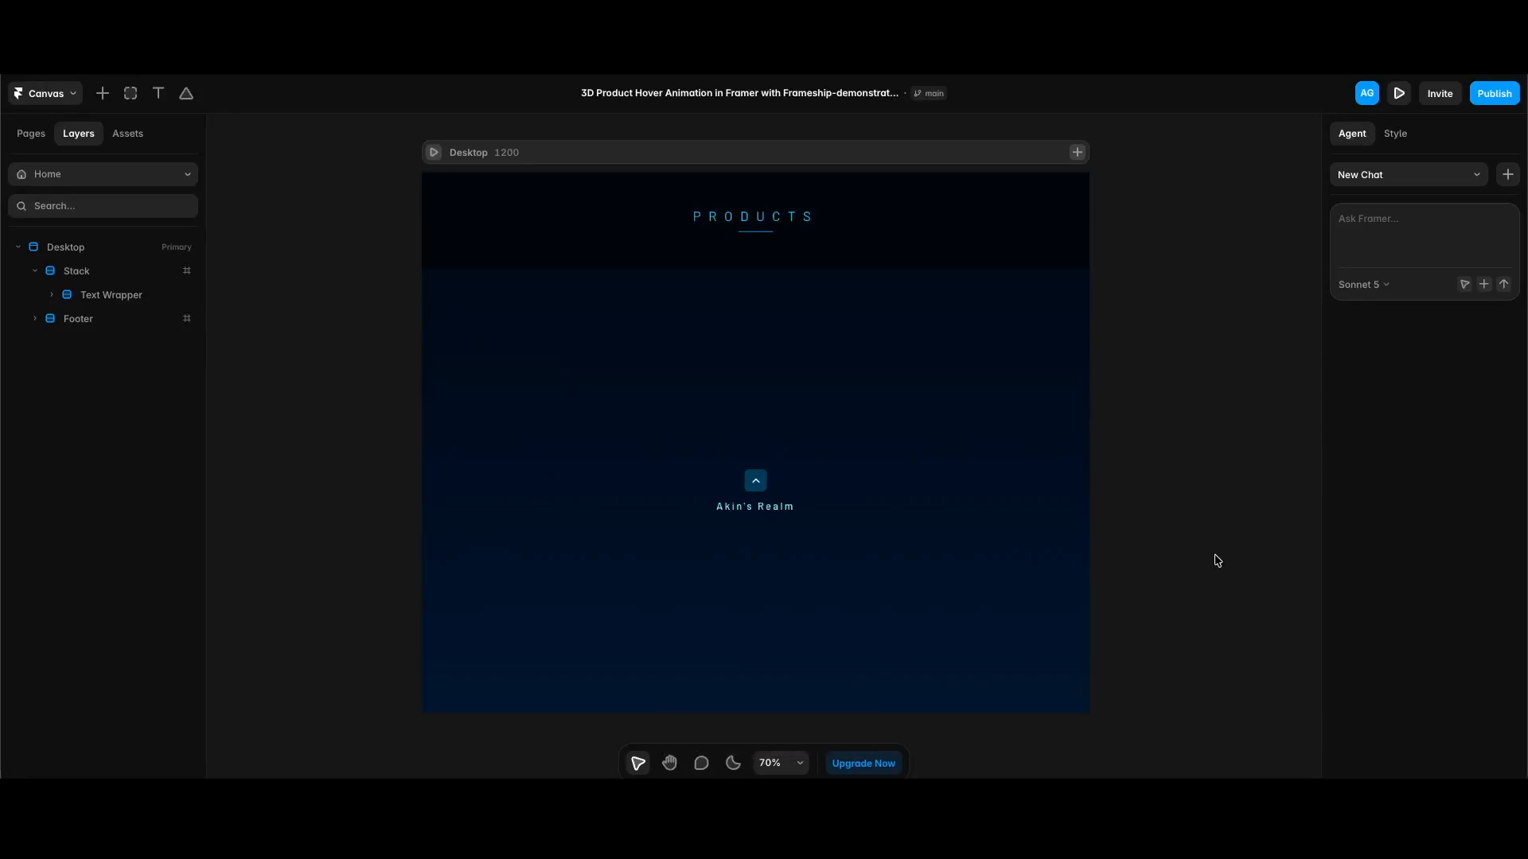
Insert the Products collection list below the PRODUCTS heading and lay it out as a grid with 3 columns.
click(103, 94)
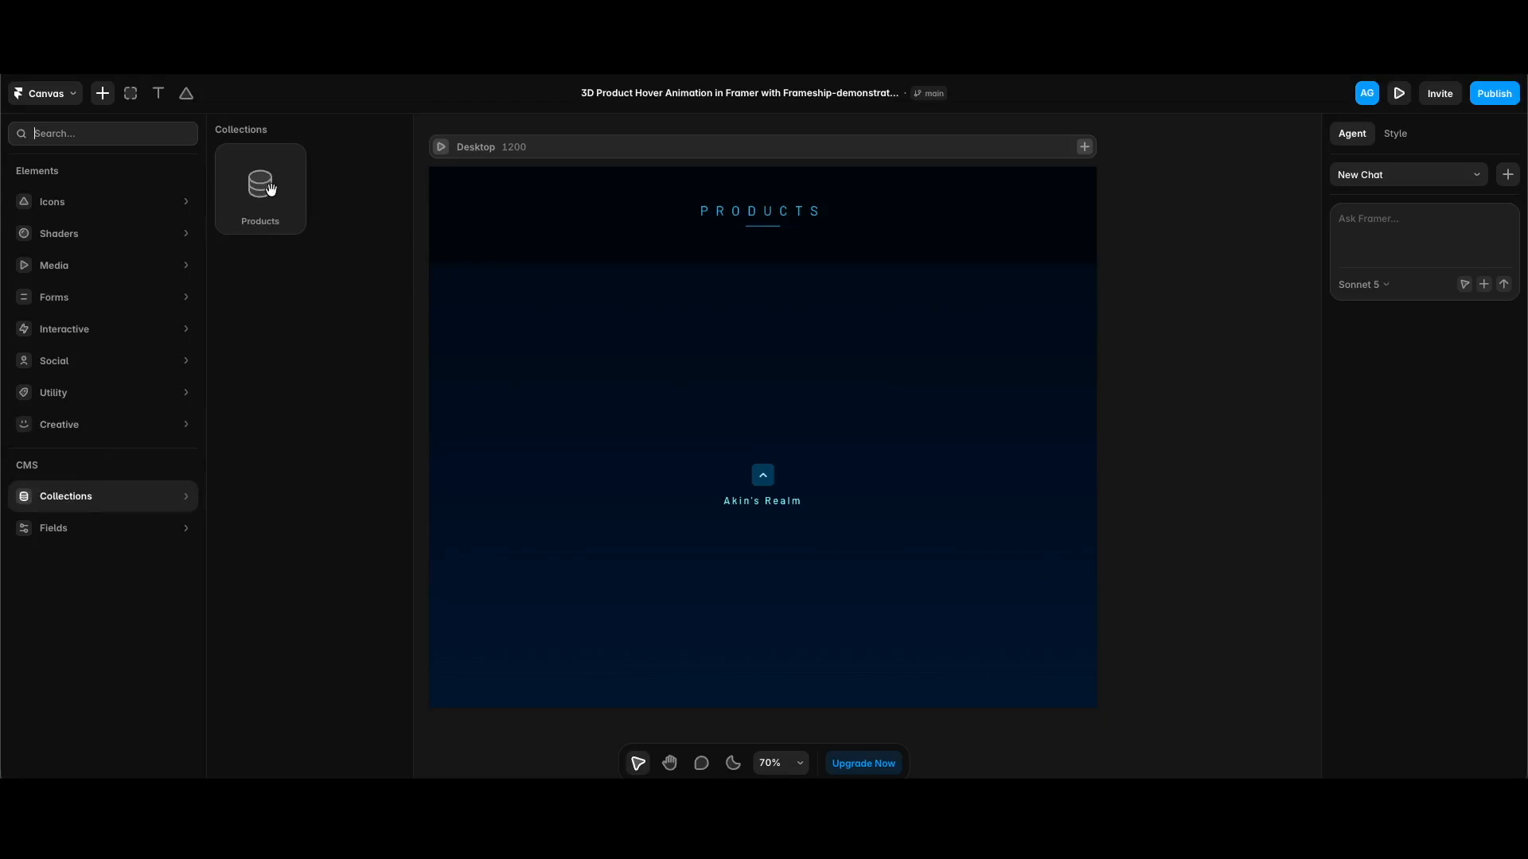
drag(271, 188, 764, 260)
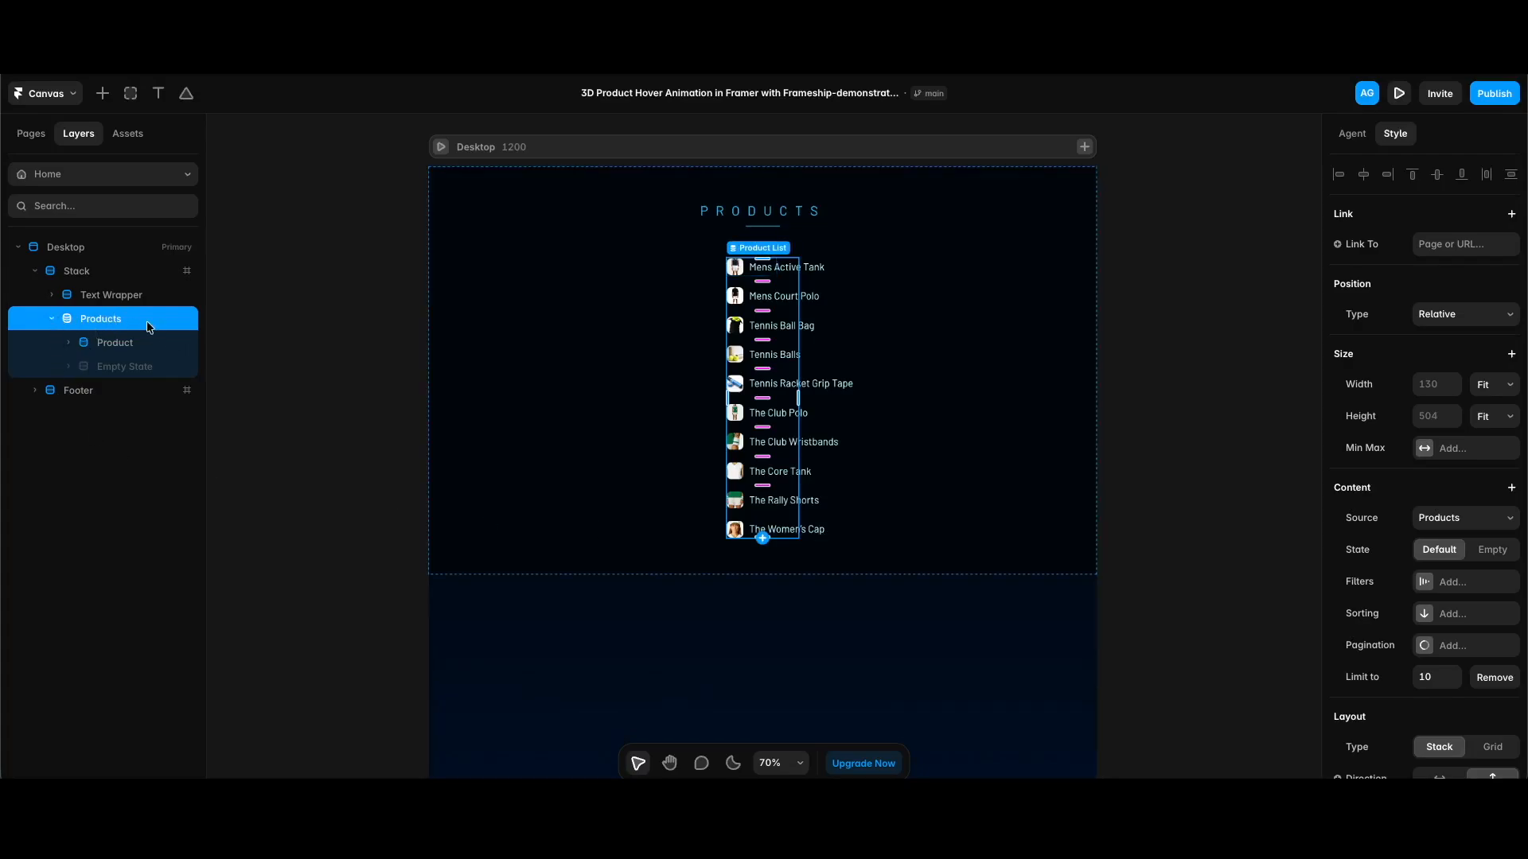
scroll(1424, 477, down, 5)
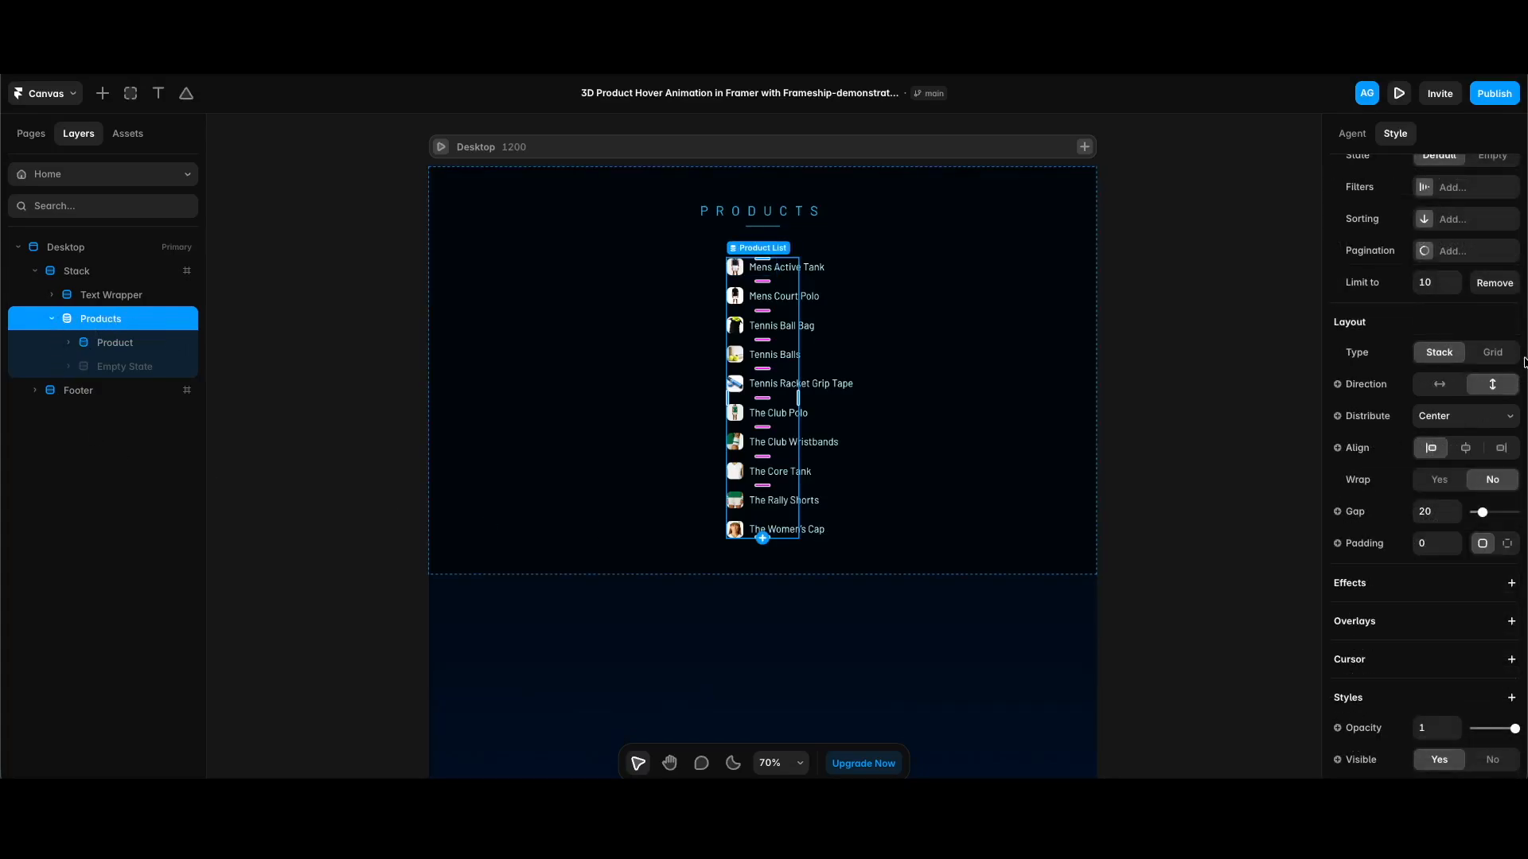
click(1492, 352)
click(1451, 412)
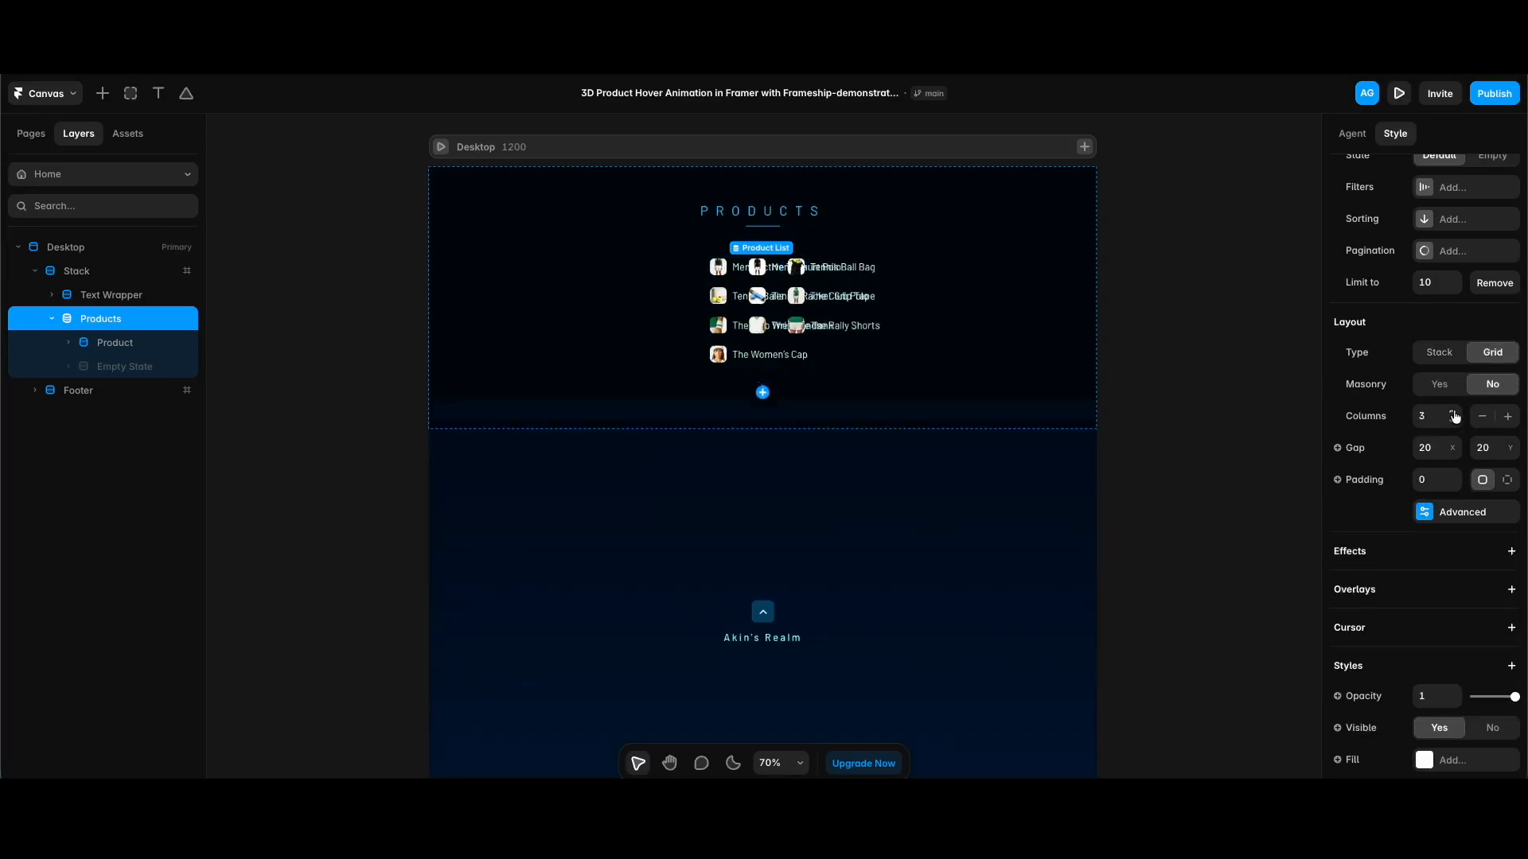
Set the product grid's horizontal gap to 252 and increase its vertical gap.
scroll(780, 267, up, 3)
scroll(778, 266, up, 3)
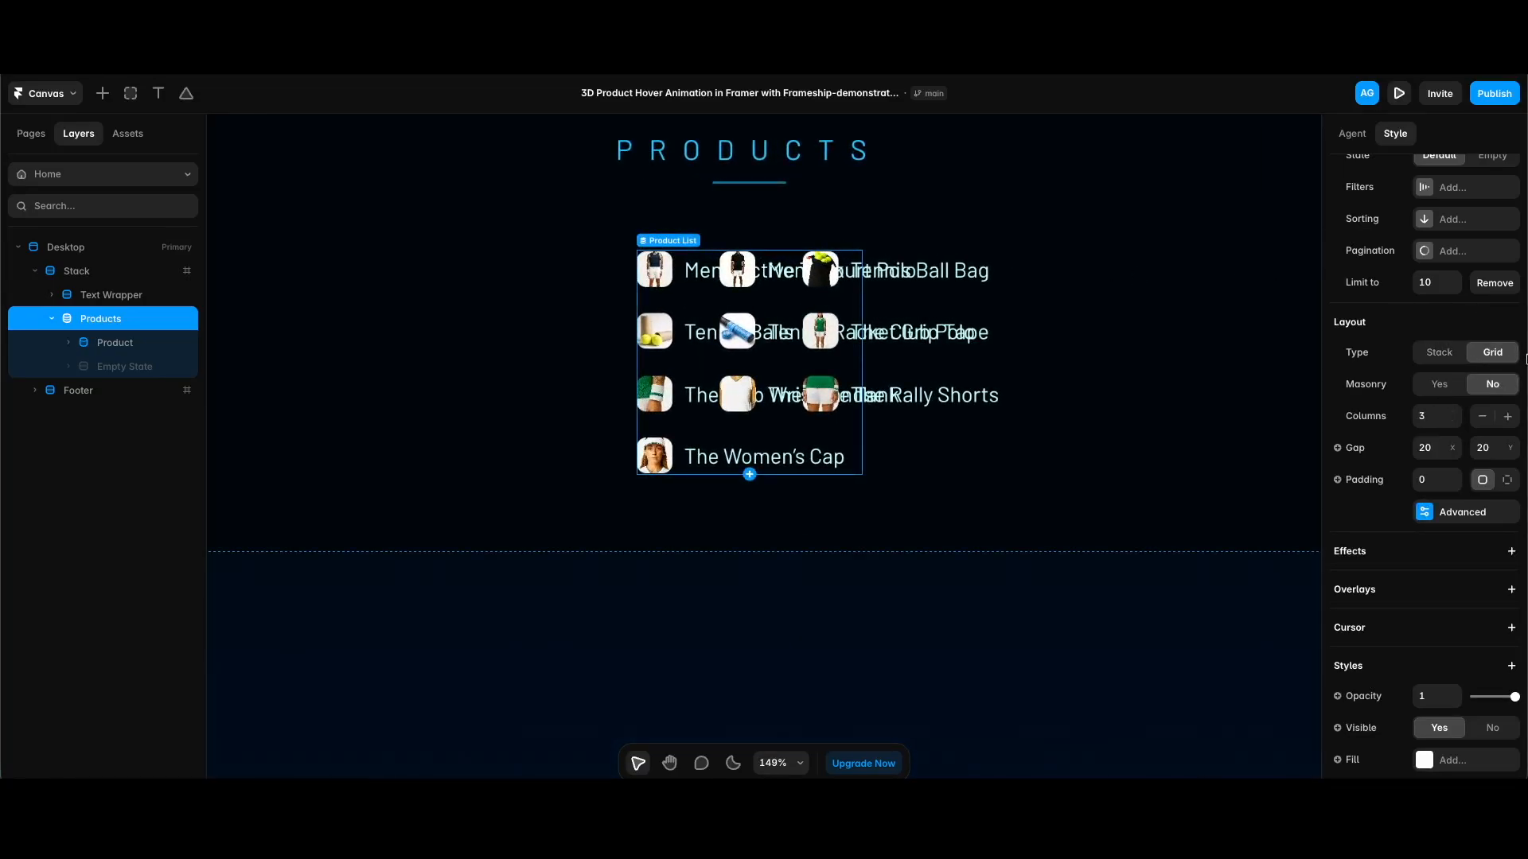
click(1434, 448)
text(252)
key(Return)
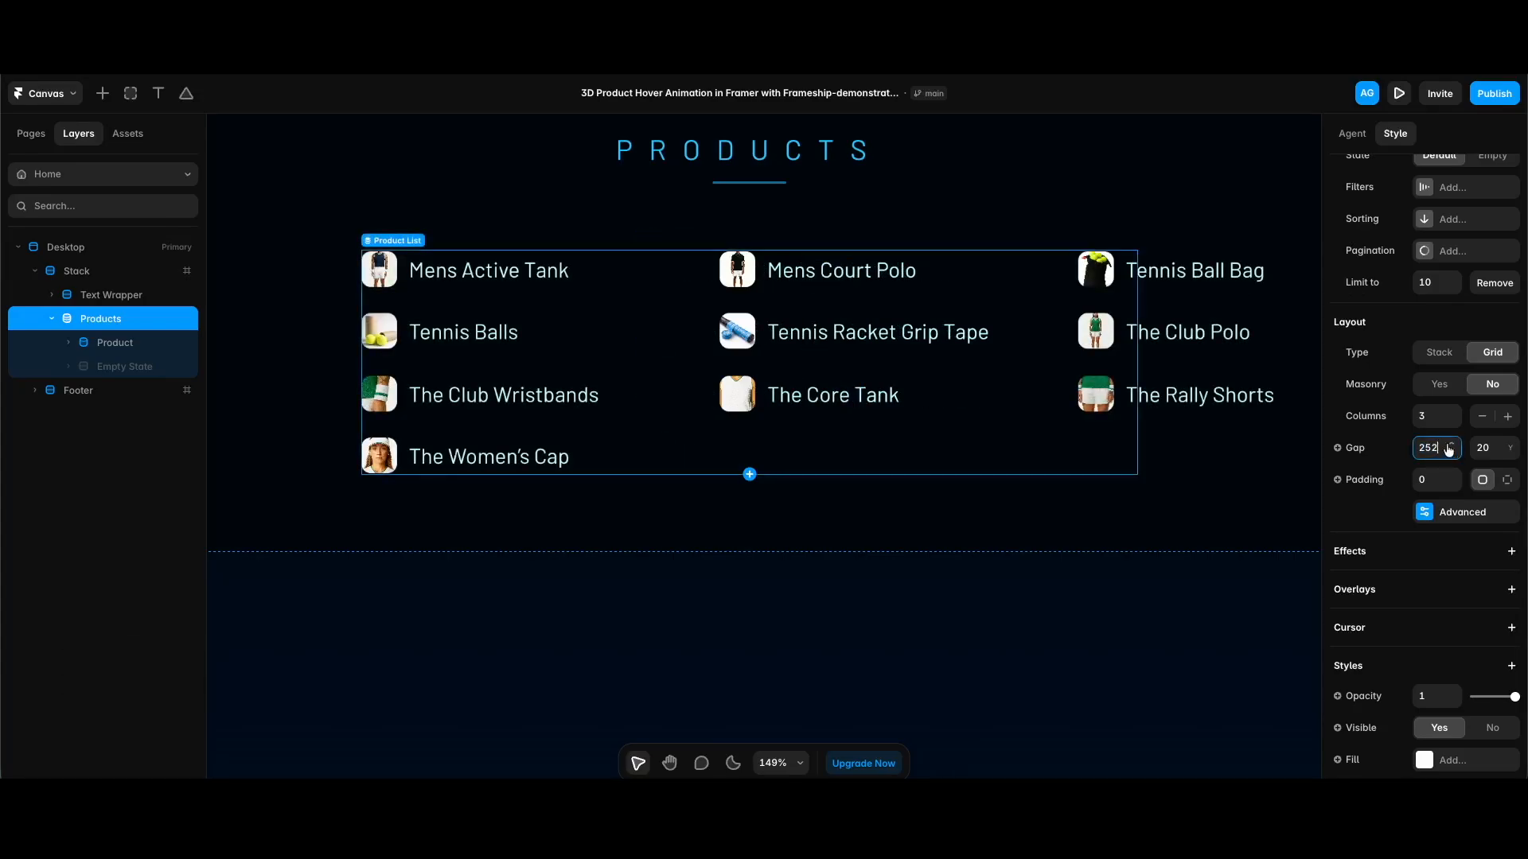
click(1490, 447)
key(shift+1)
Resize the image inside the Product item to 77 by 77.
click(111, 344)
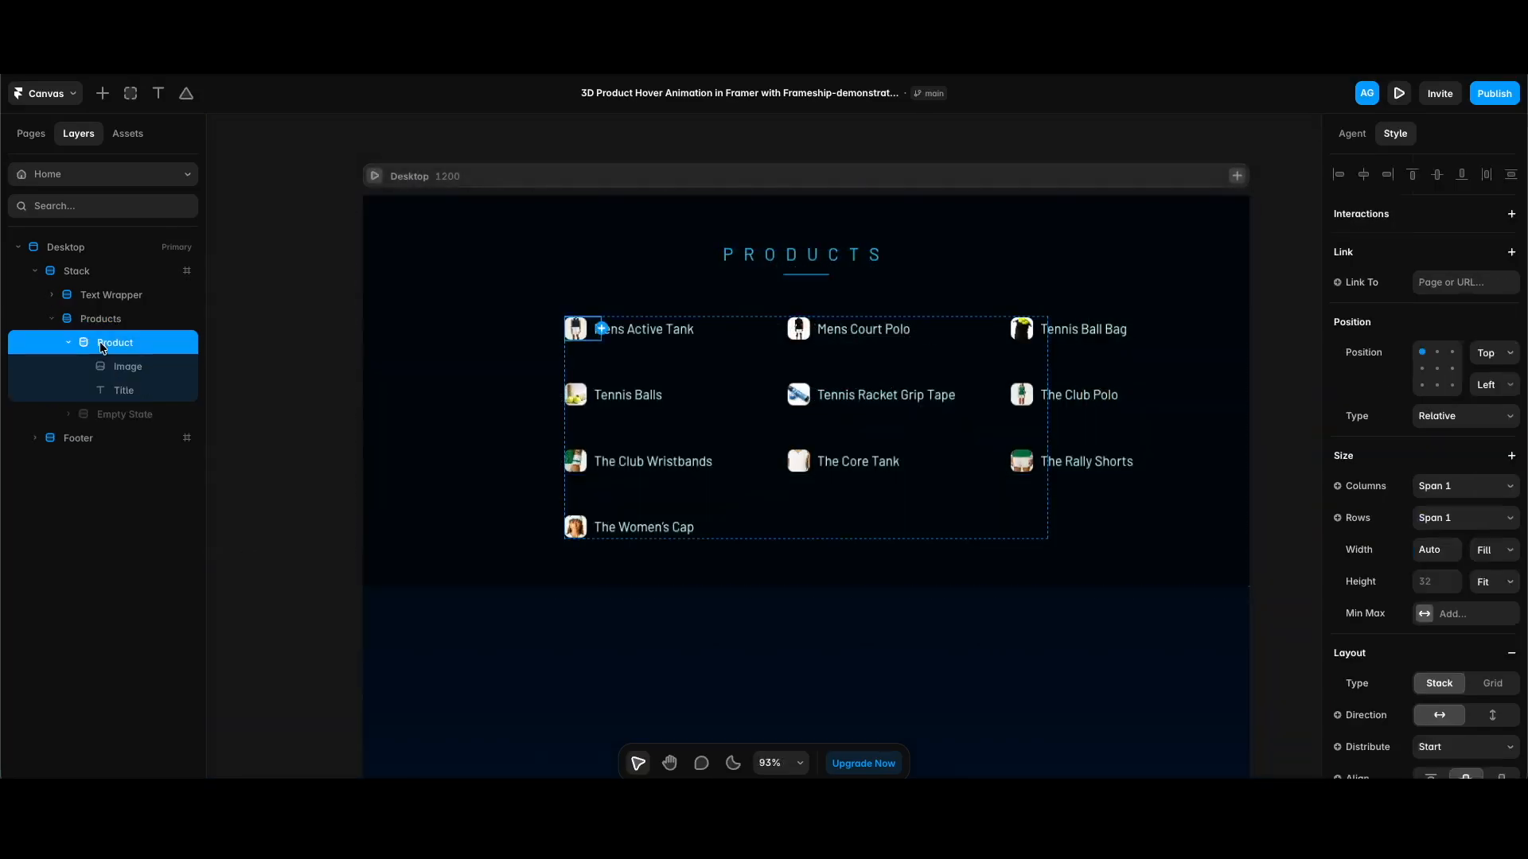
click(123, 366)
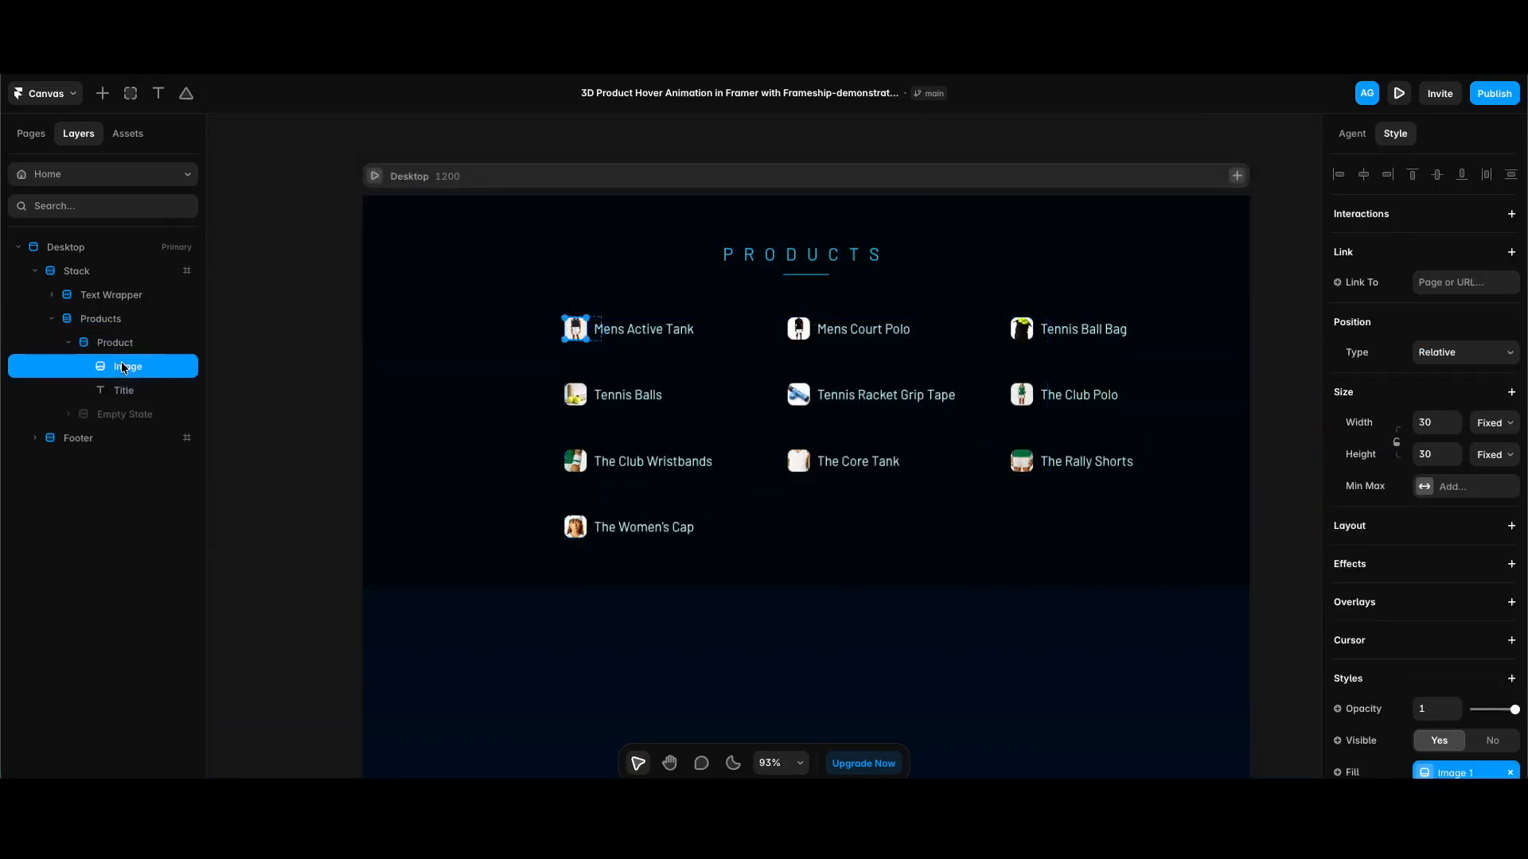
click(1433, 420)
double_click(1433, 420)
text(77)
key(Return)
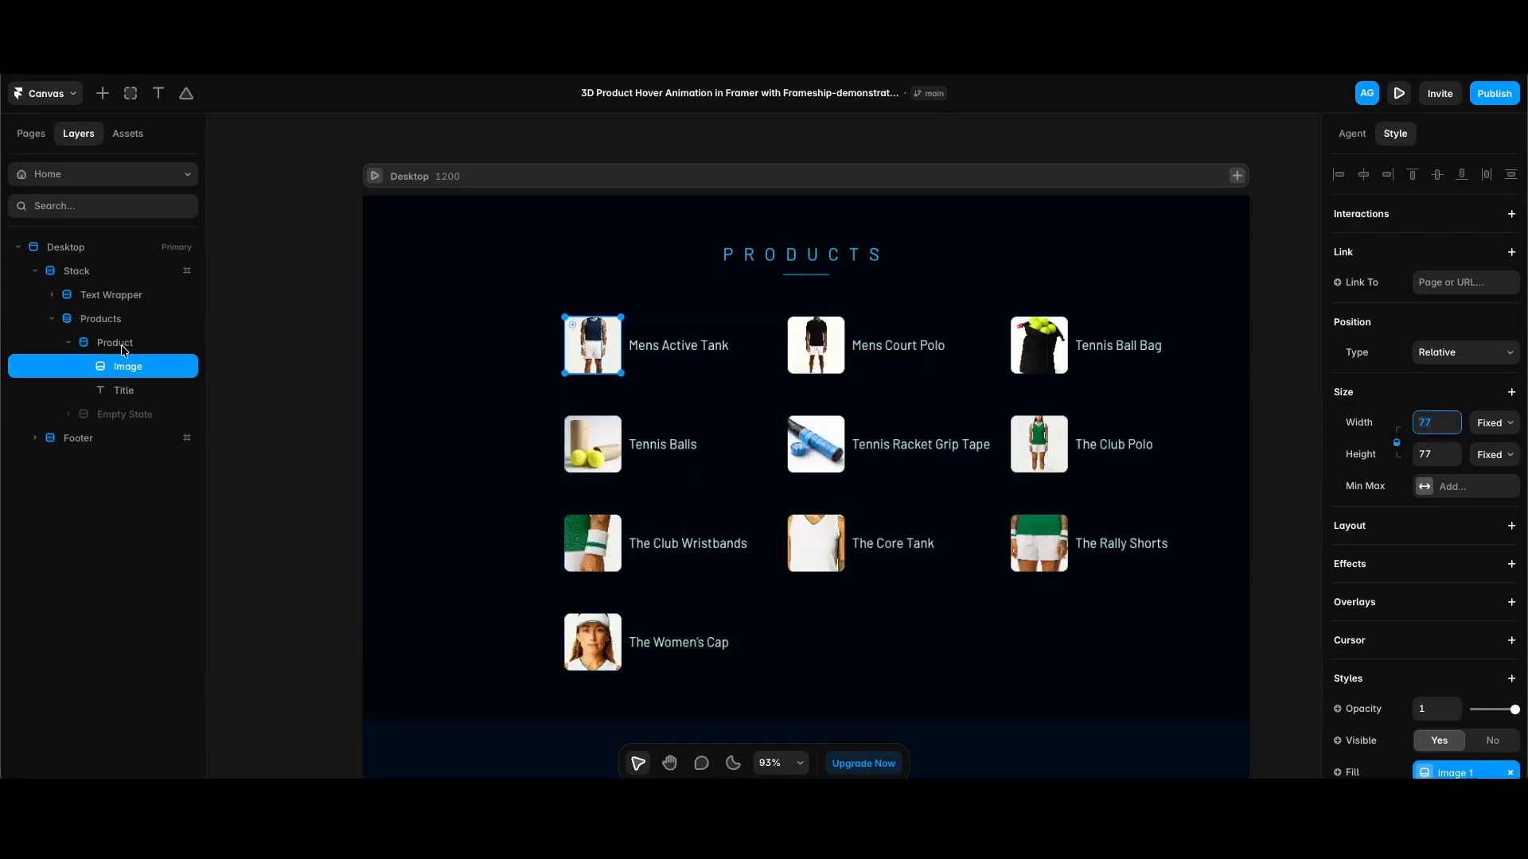
Align the Product item to the top middle of its grid cell and give it a fixed width of 240.
click(124, 345)
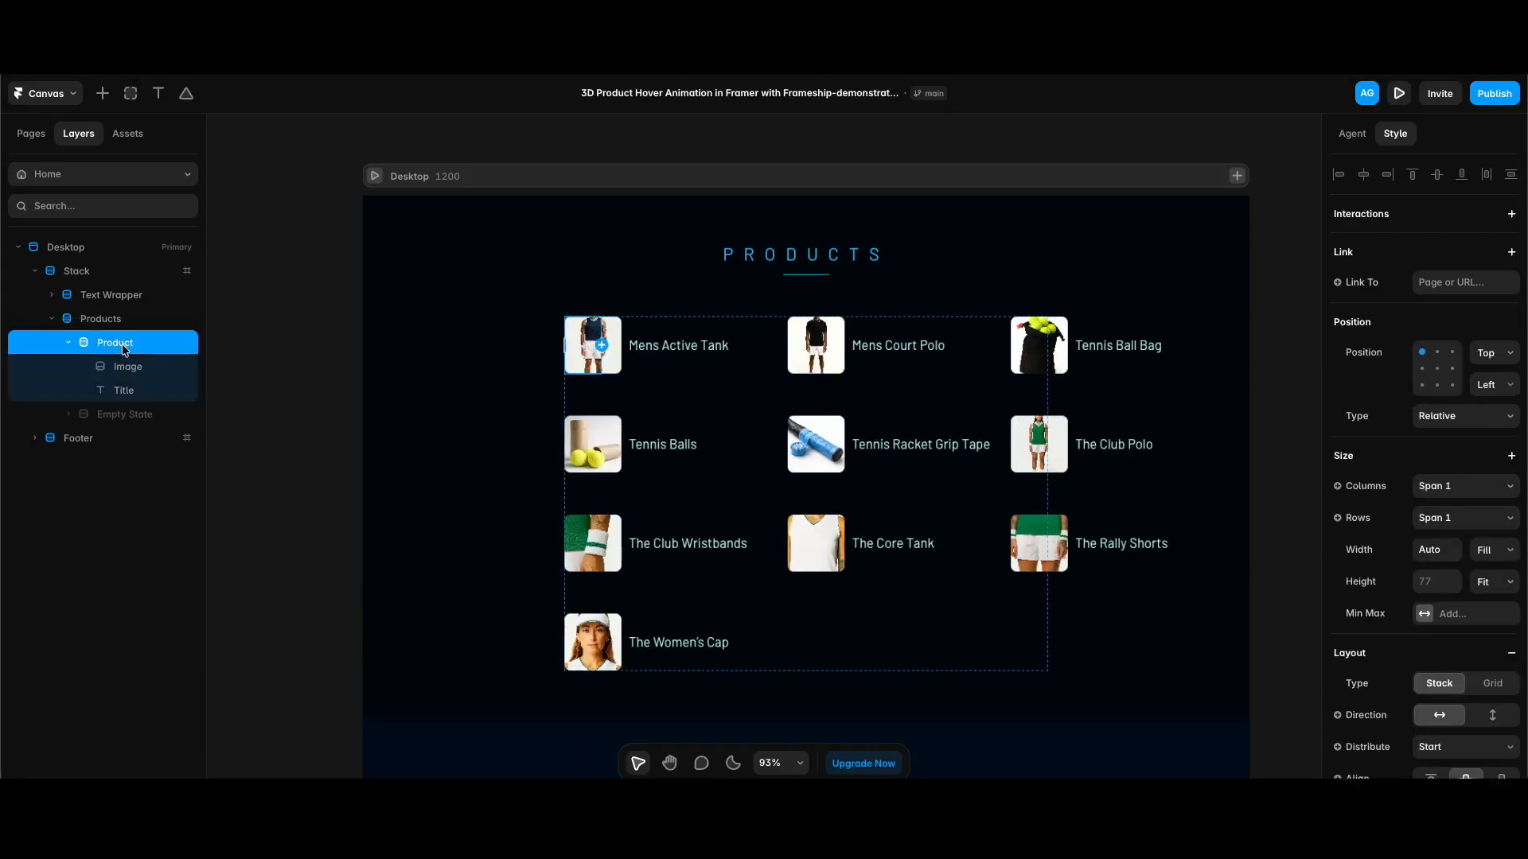
click(1438, 353)
scroll(1436, 391, down, 1)
click(1437, 459)
text(240)
key(Return)
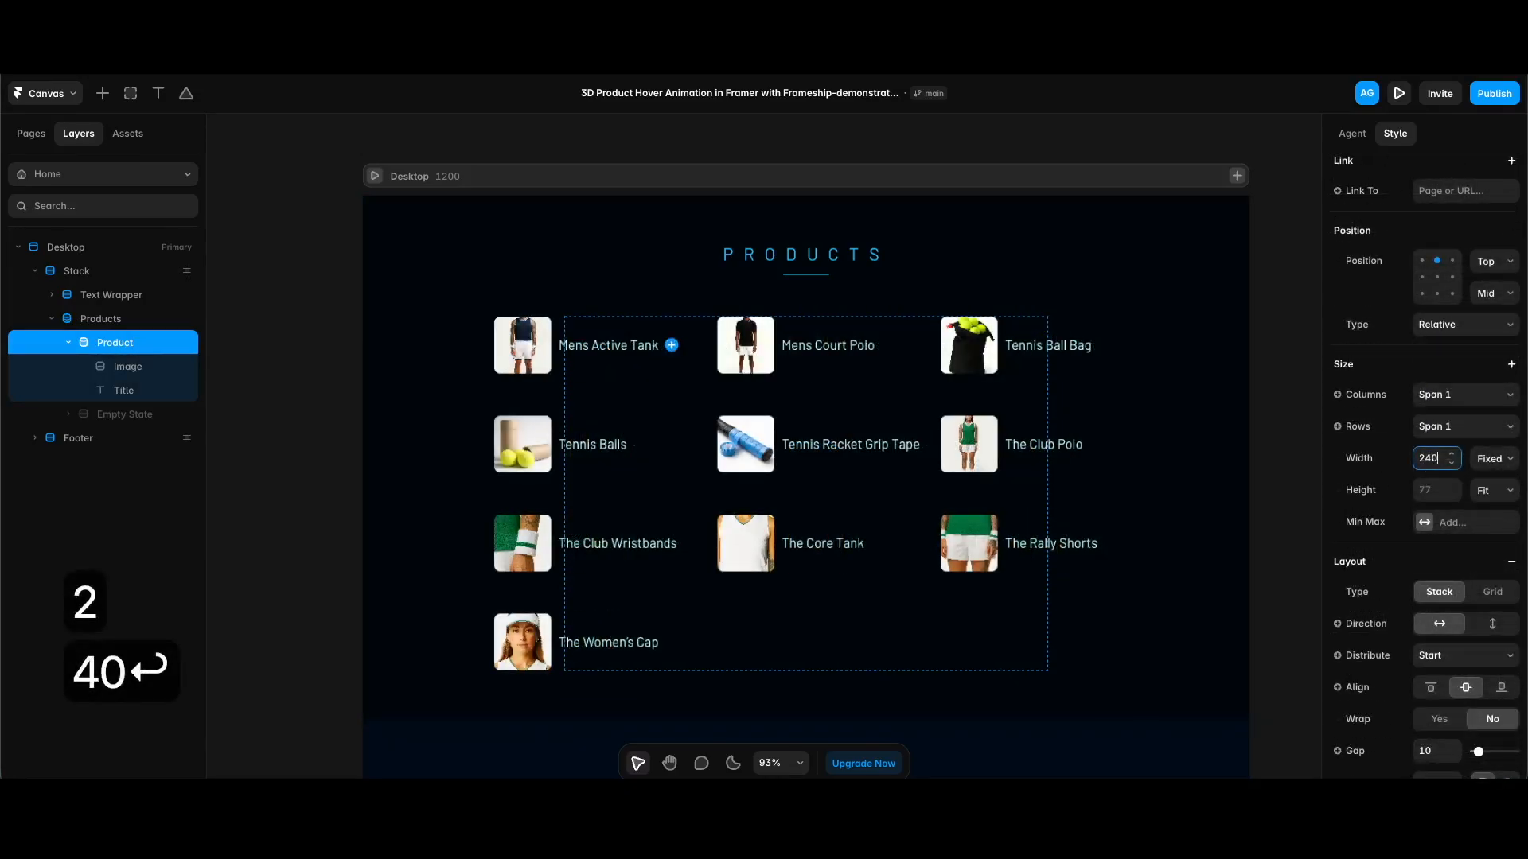
Change the Product item's stack direction to vertical, placing the title beneath the image.
scroll(1438, 460, up, 1)
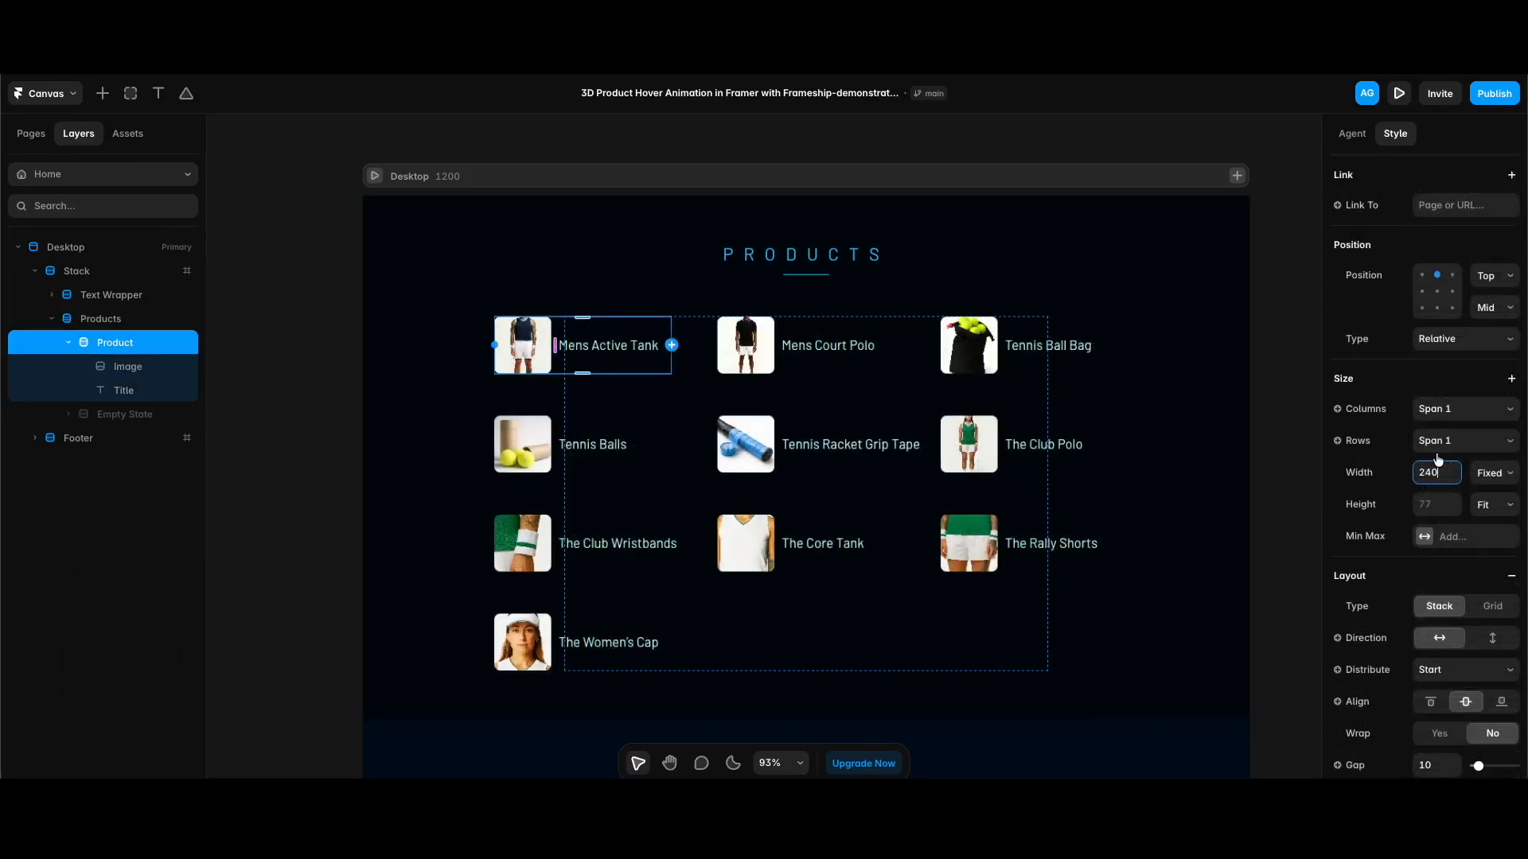
scroll(1438, 460, down, 2)
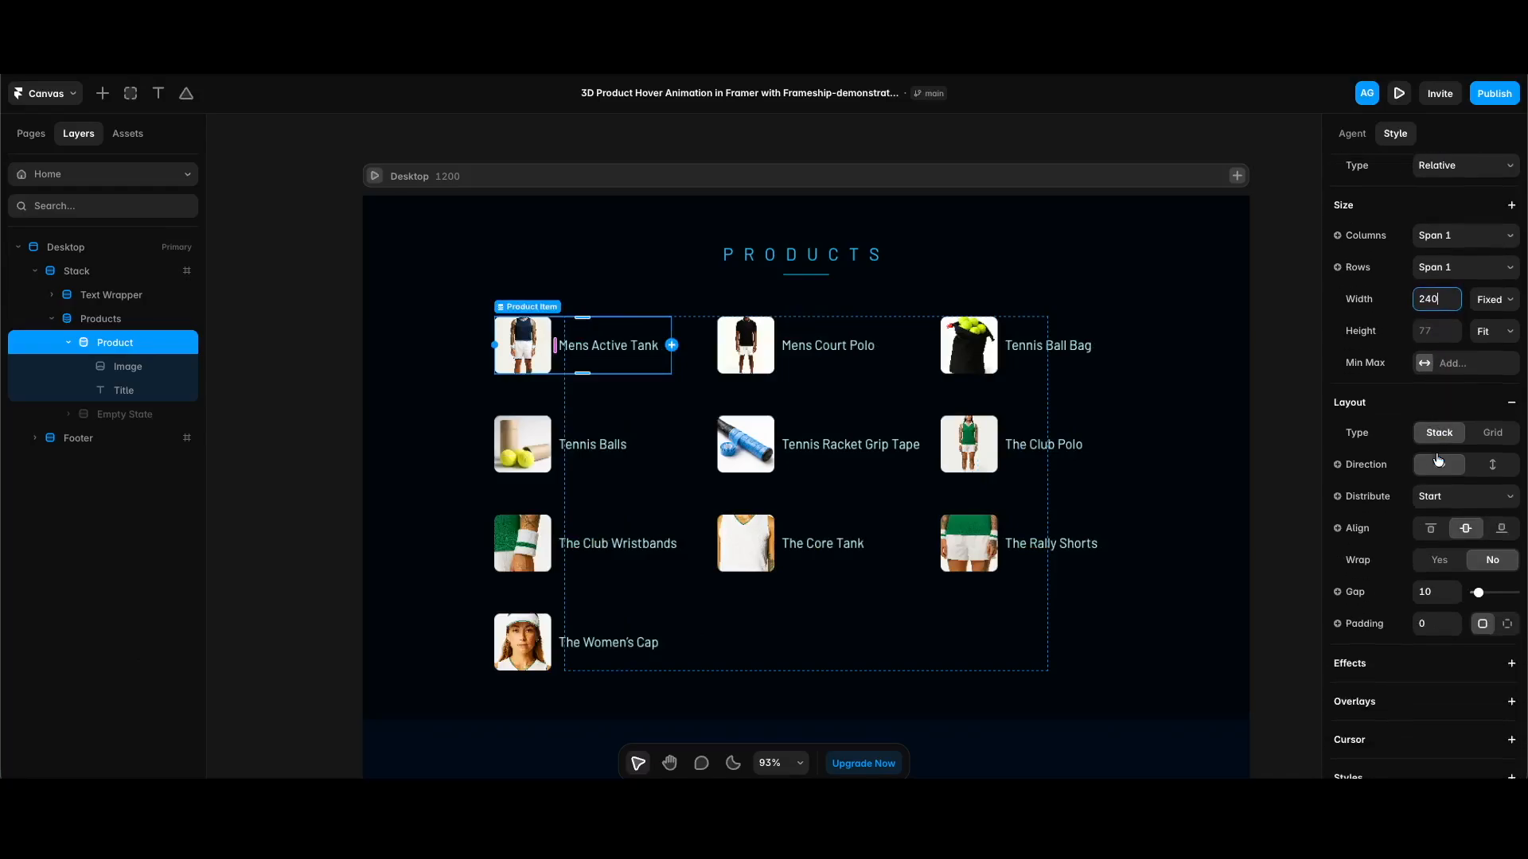
click(1493, 466)
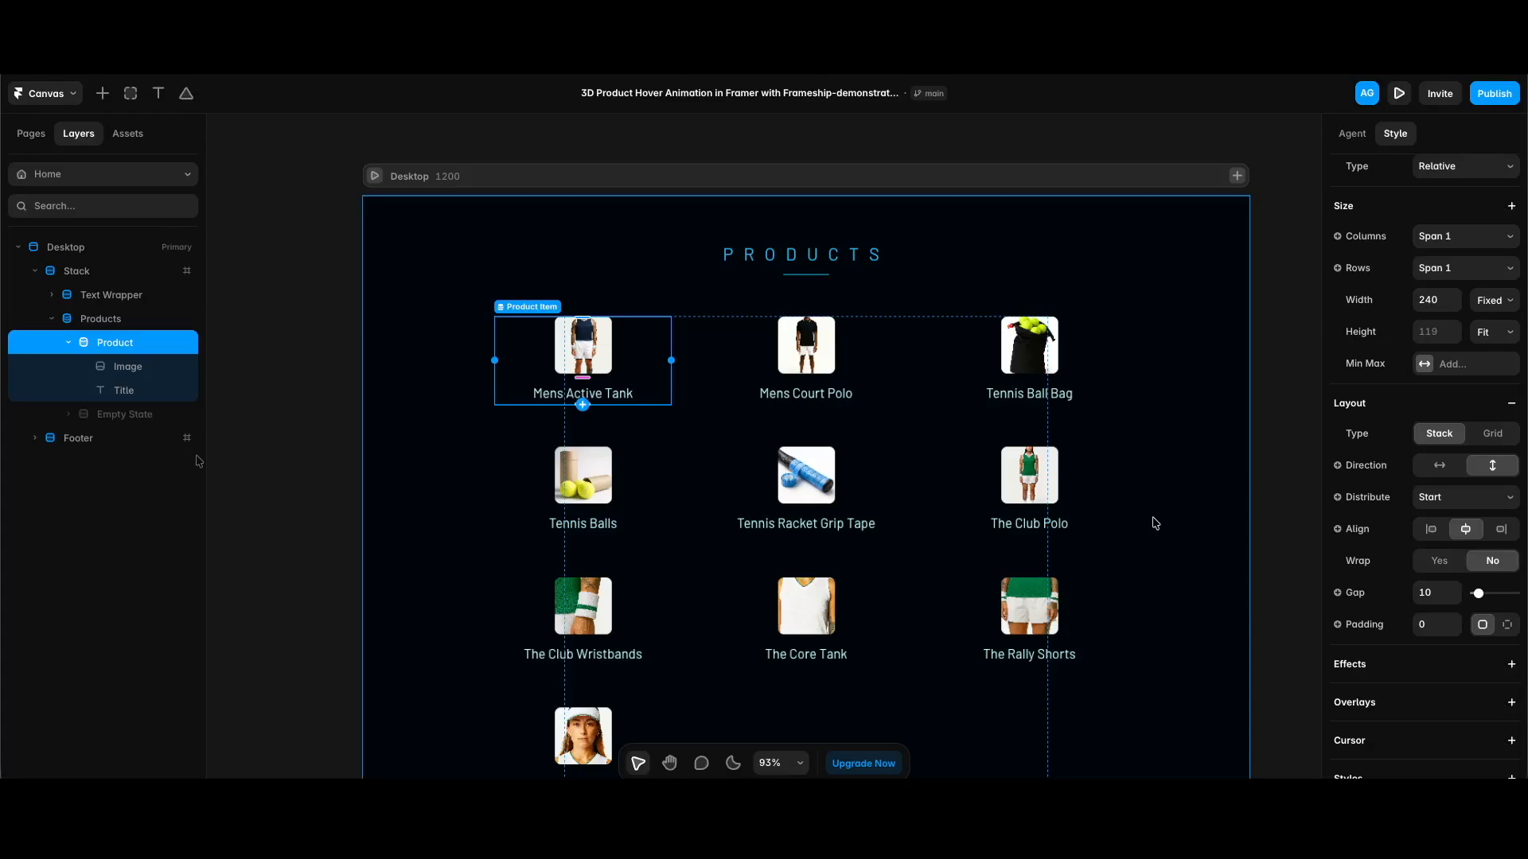
Add a Lightbox effect to the product image and adjust its backdrop color.
click(127, 368)
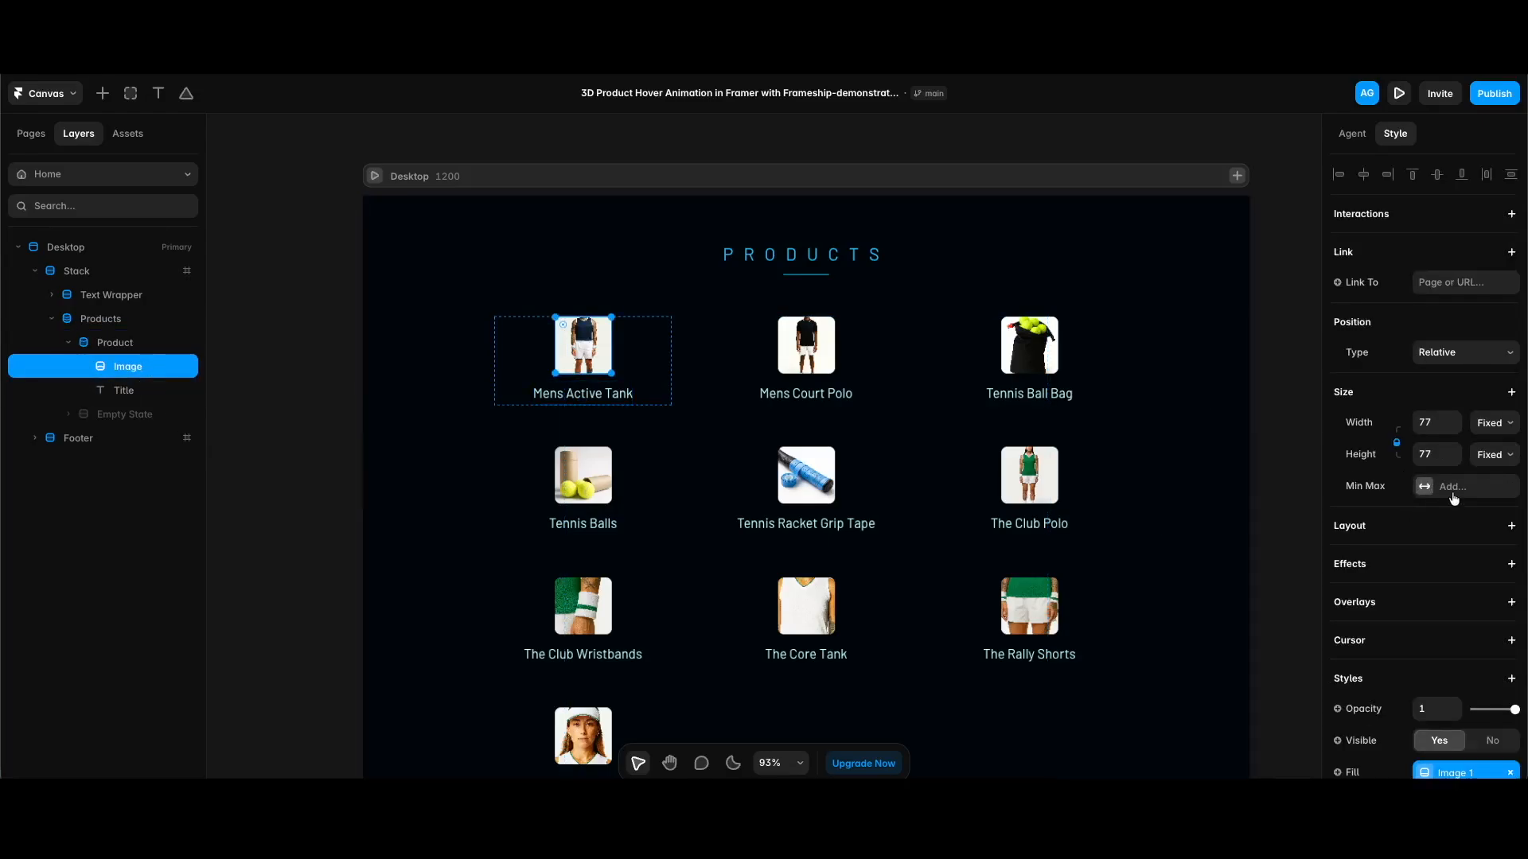
scroll(1455, 499, down, 2)
click(1510, 439)
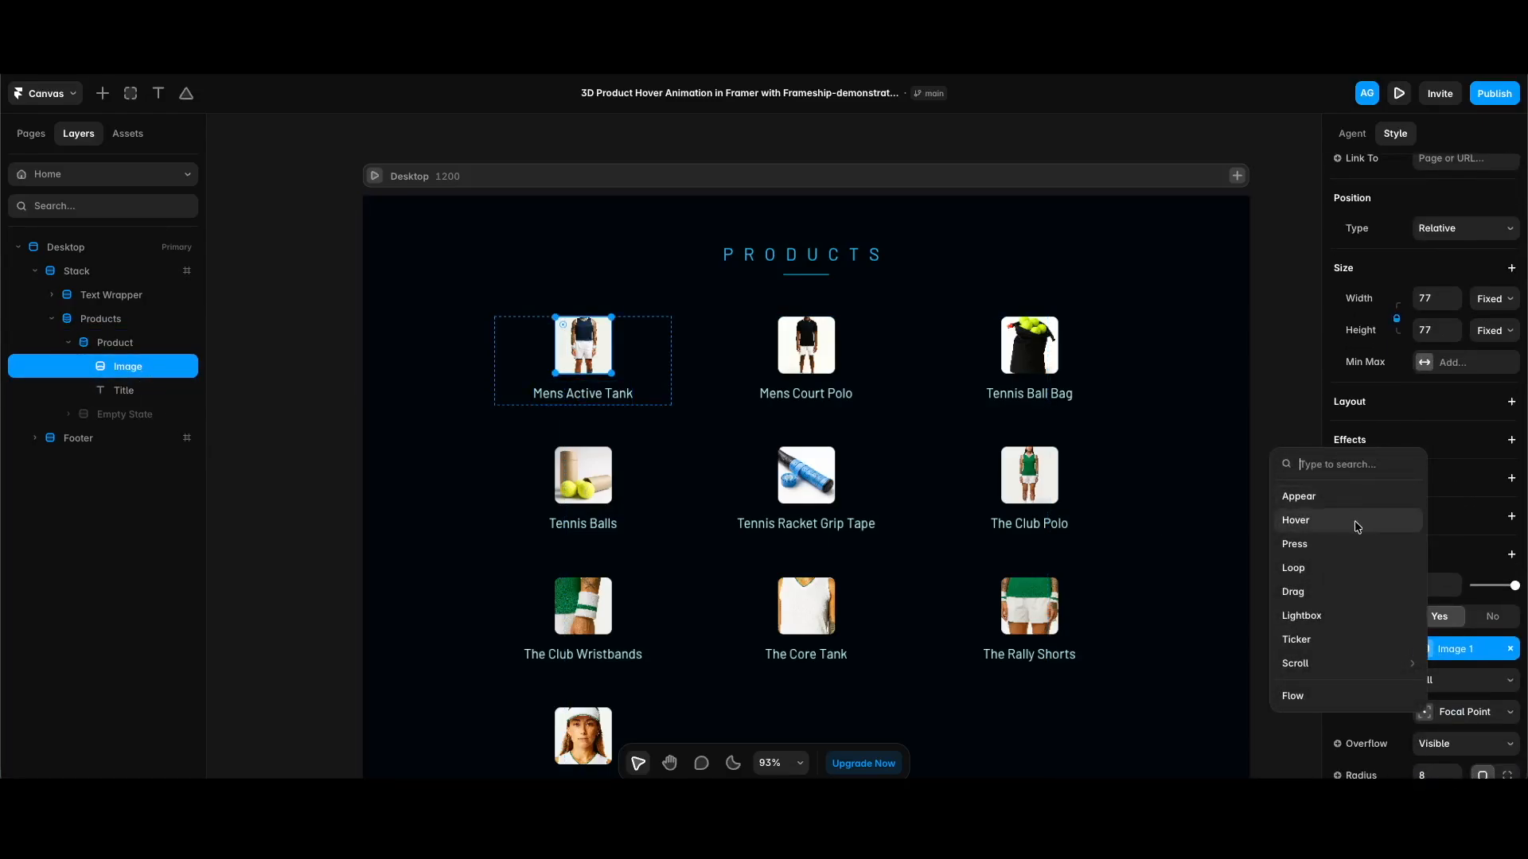
click(1350, 617)
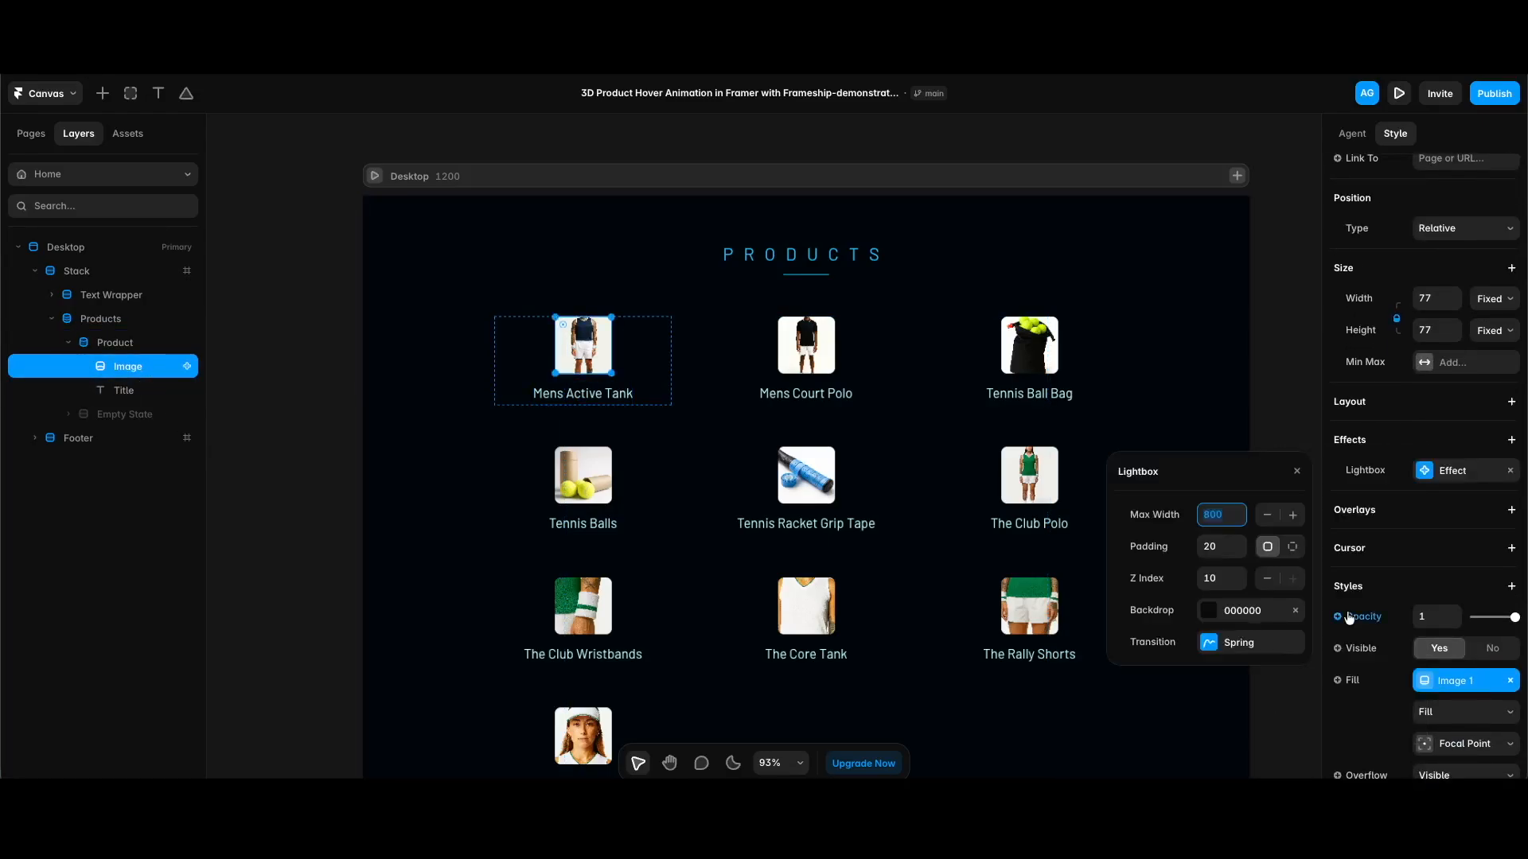
click(1262, 614)
scroll(1193, 724, down, 1)
click(1171, 732)
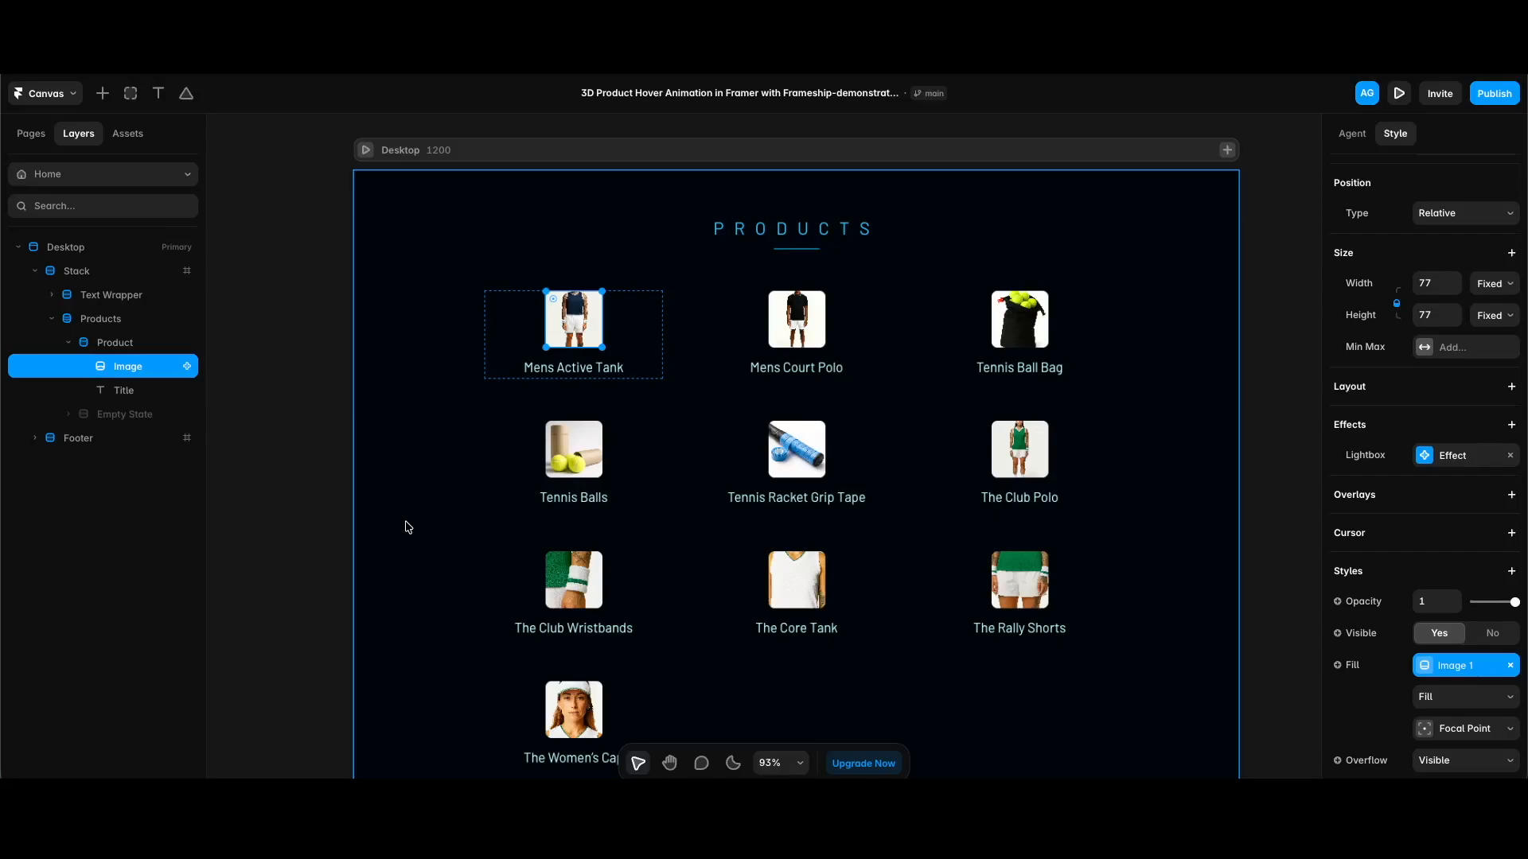
Preview the page and test the lightbox on a product image.
key(super+p)
click(533, 250)
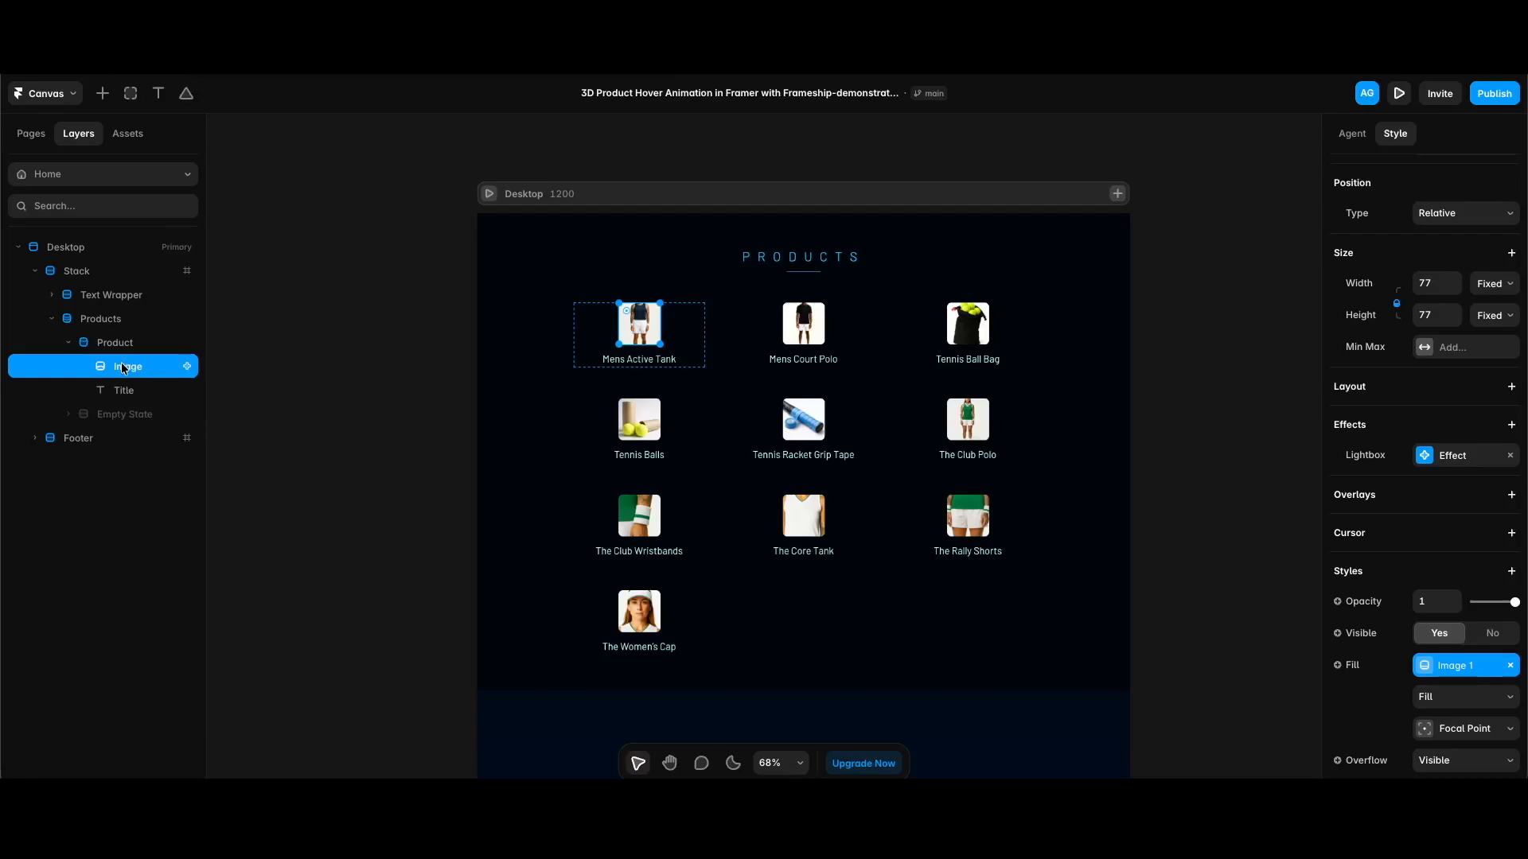
Wrap the product image in a frame named Cube Wrapper and unpin the image's right edge inside it.
key(super+Return)
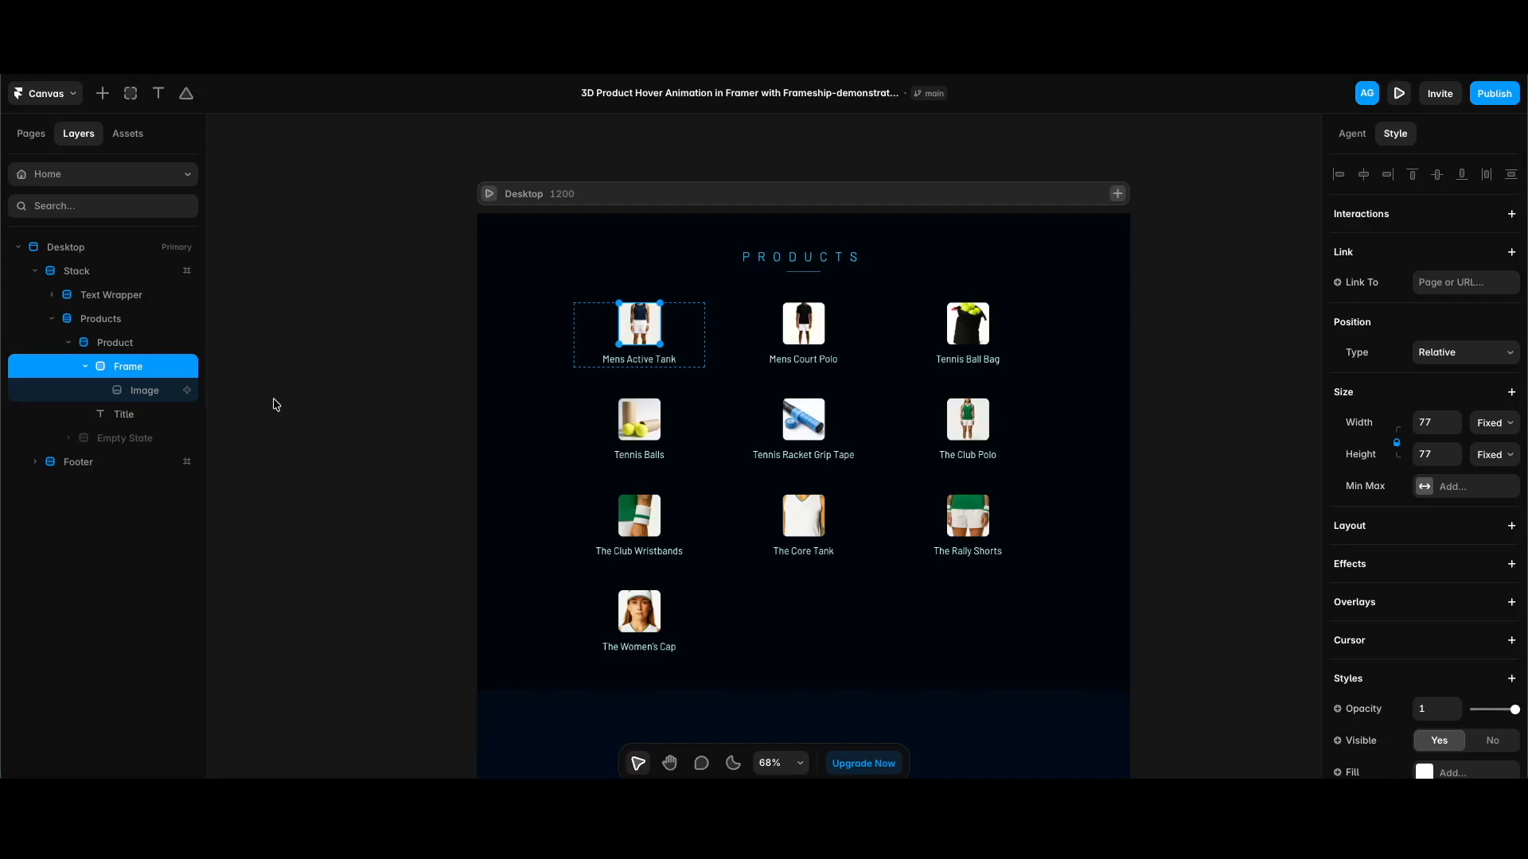
key(super+r)
text(Cube Wrapper)
key(Return)
click(159, 392)
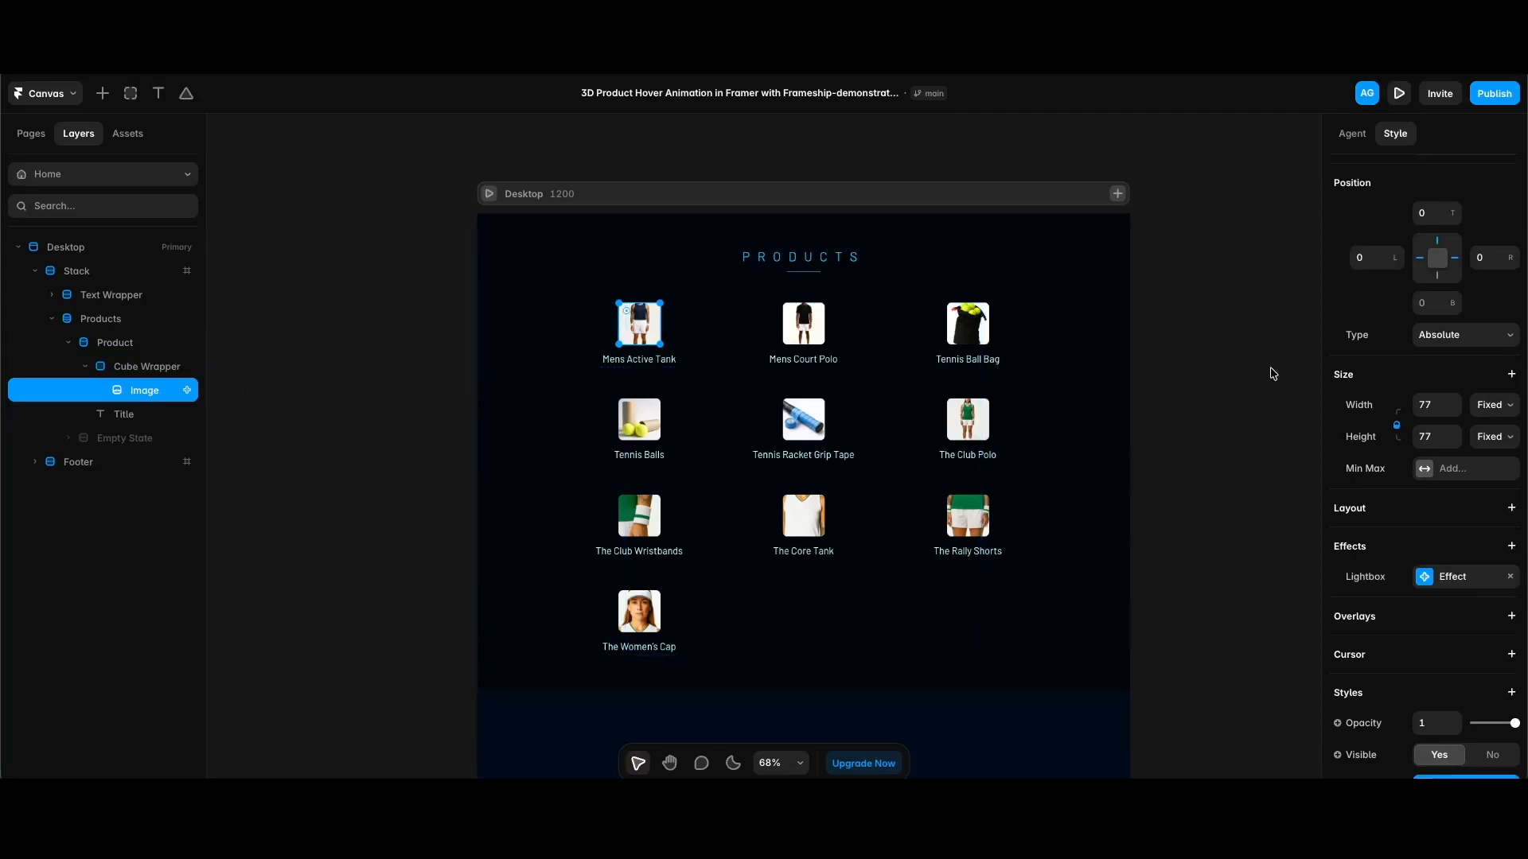
click(1456, 259)
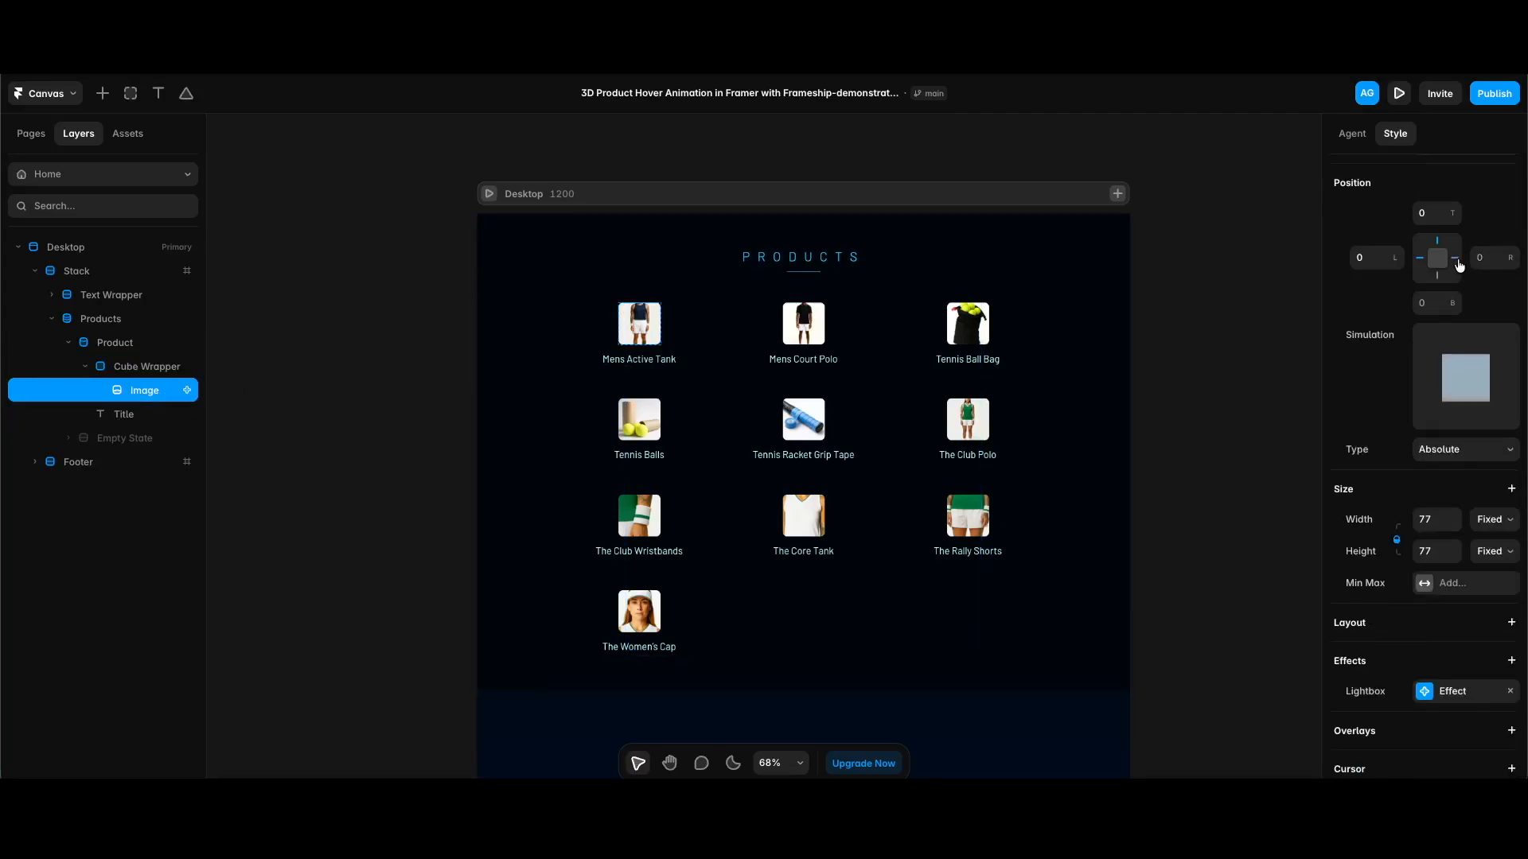
Set the Cube Wrapper's size to 158 by 158 and its overflow to Visible.
click(139, 367)
scroll(389, 396, left, 2)
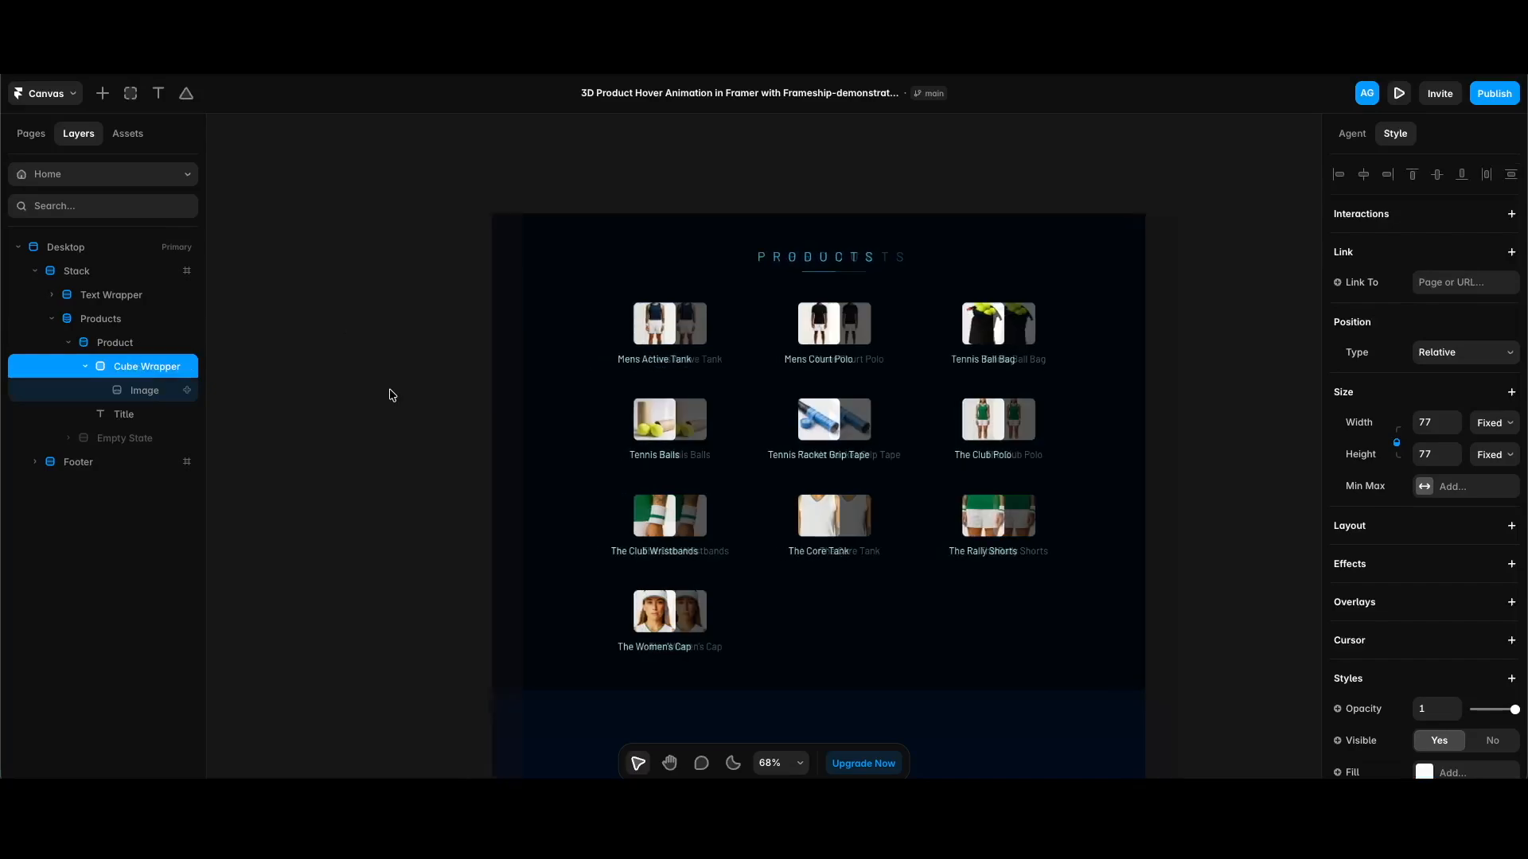
click(1432, 418)
text(158)
key(Return)
scroll(1448, 477, down, 4)
click(1488, 515)
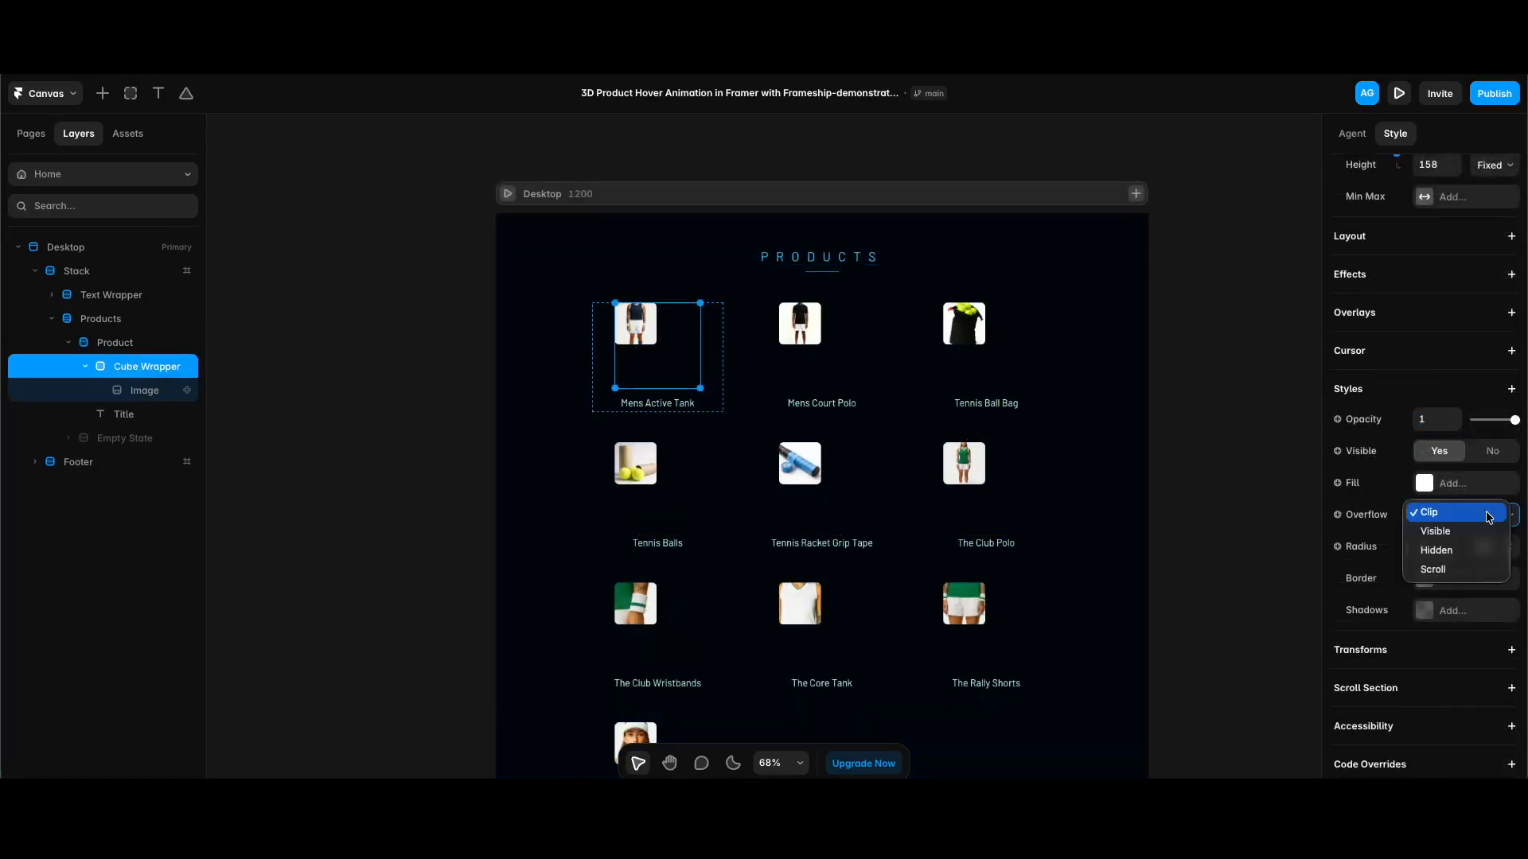
click(1475, 532)
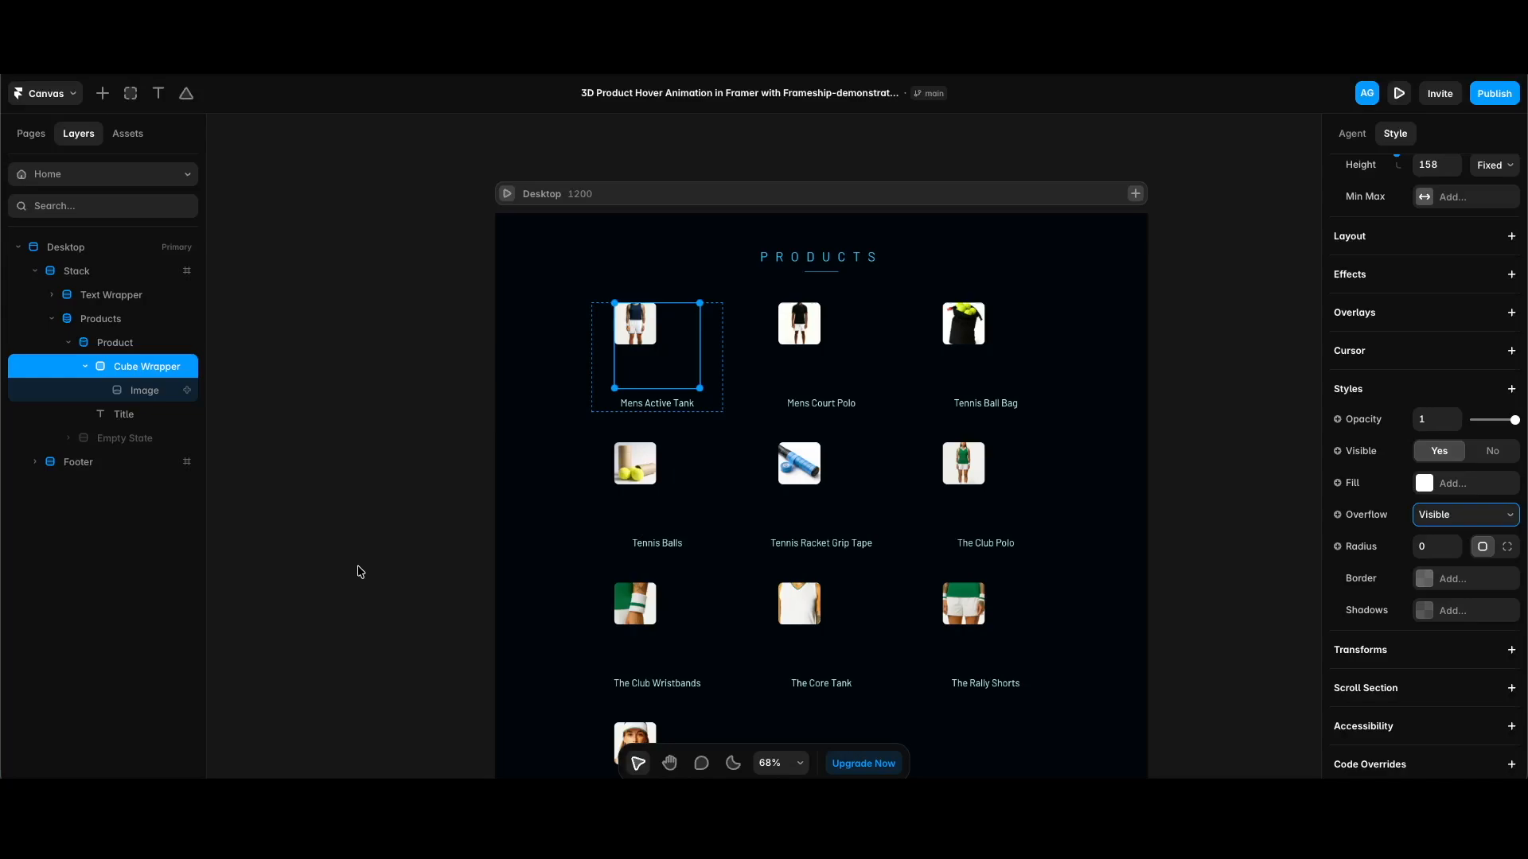
Wrap the Cube Wrapper in a frame named Product Image and turn that frame into a component of the same name.
key(super+Return)
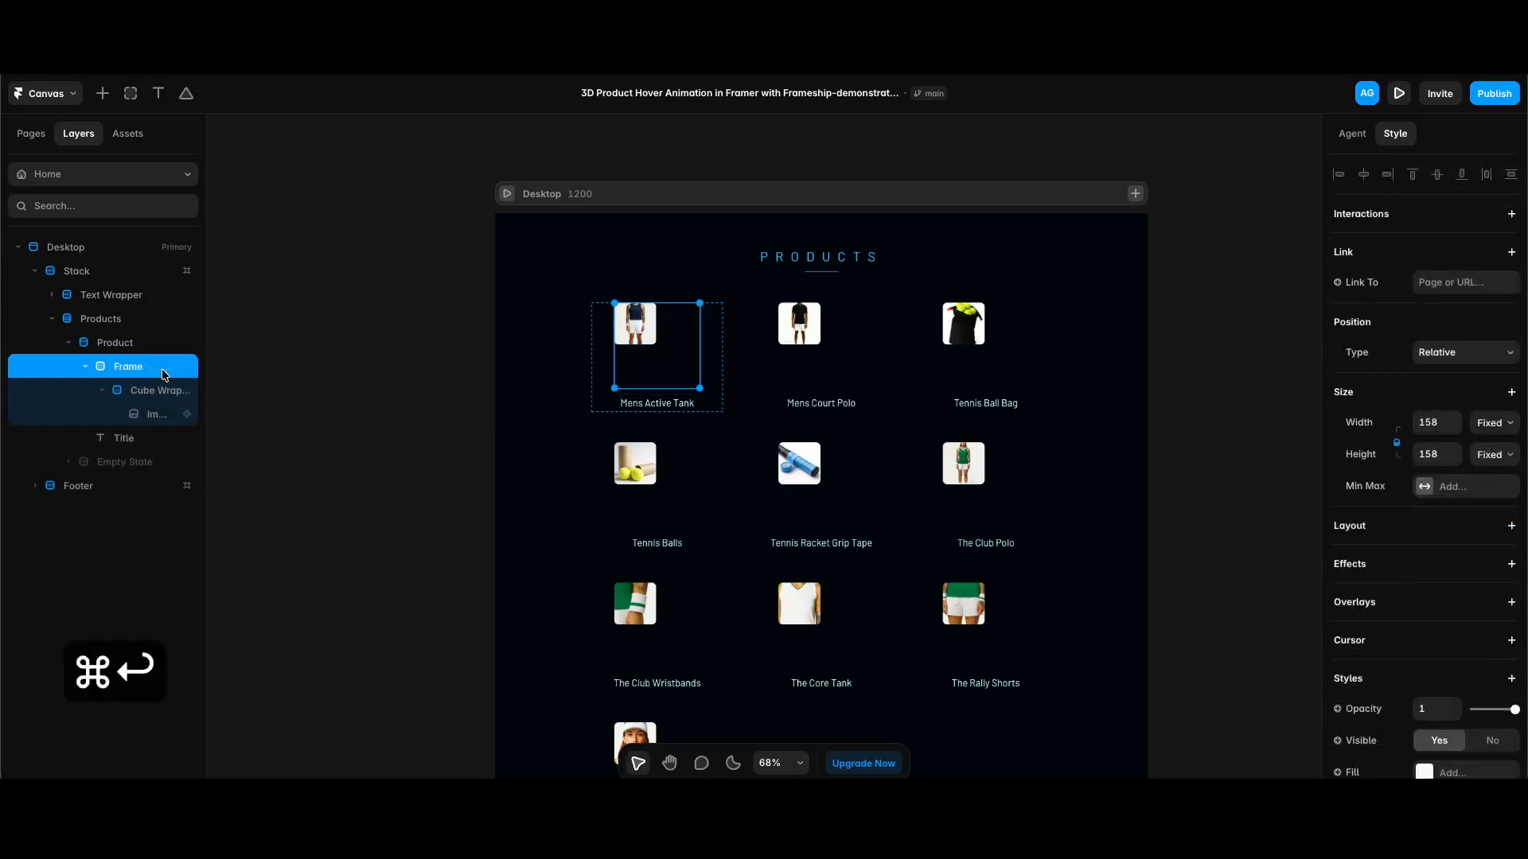
key(super+r)
text(Product Image)
key(Return)
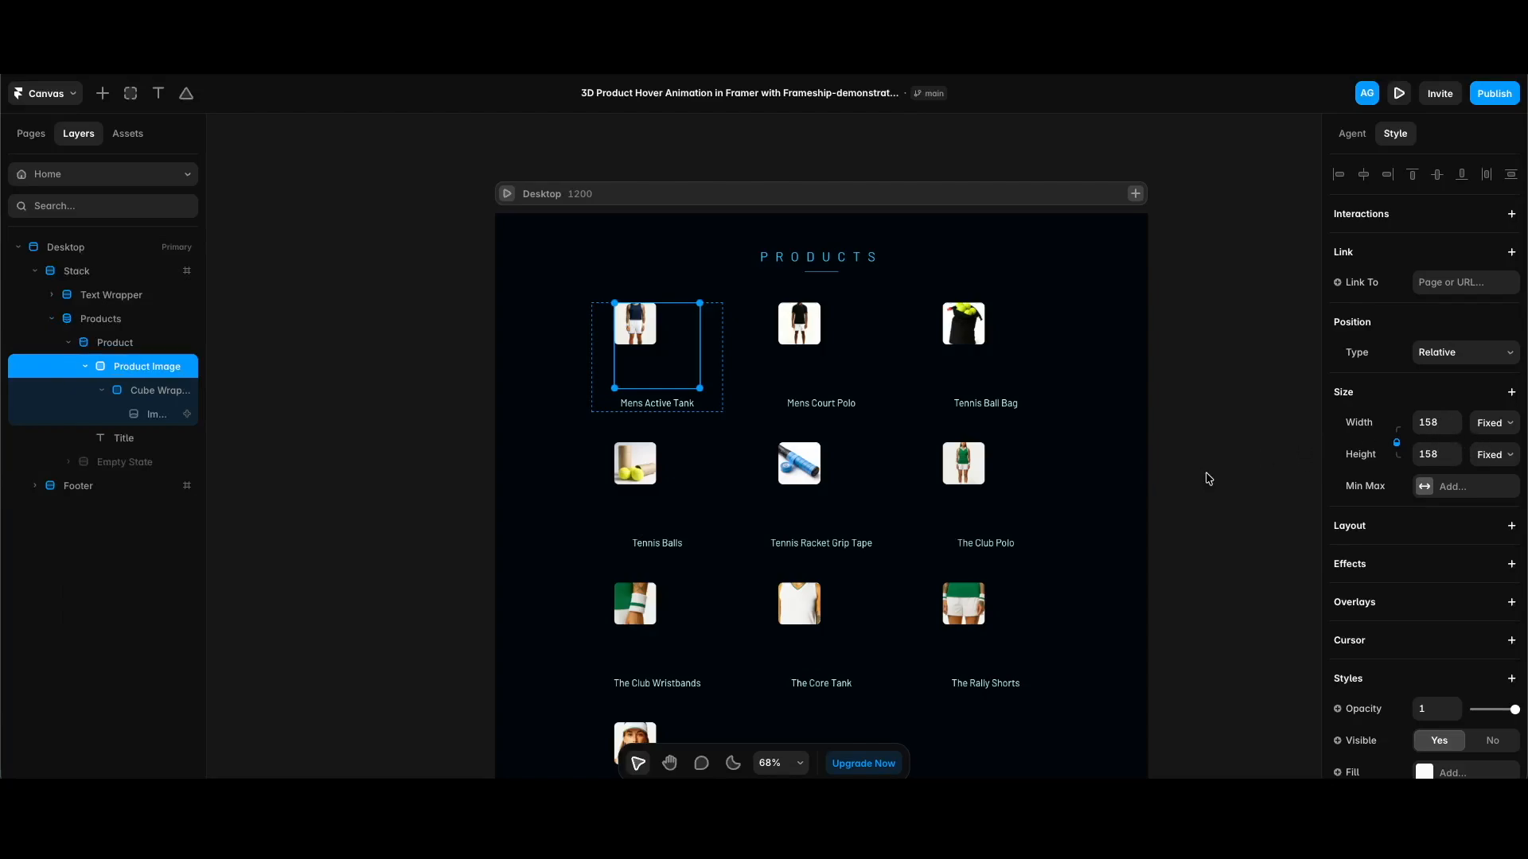
key(alt+super+k)
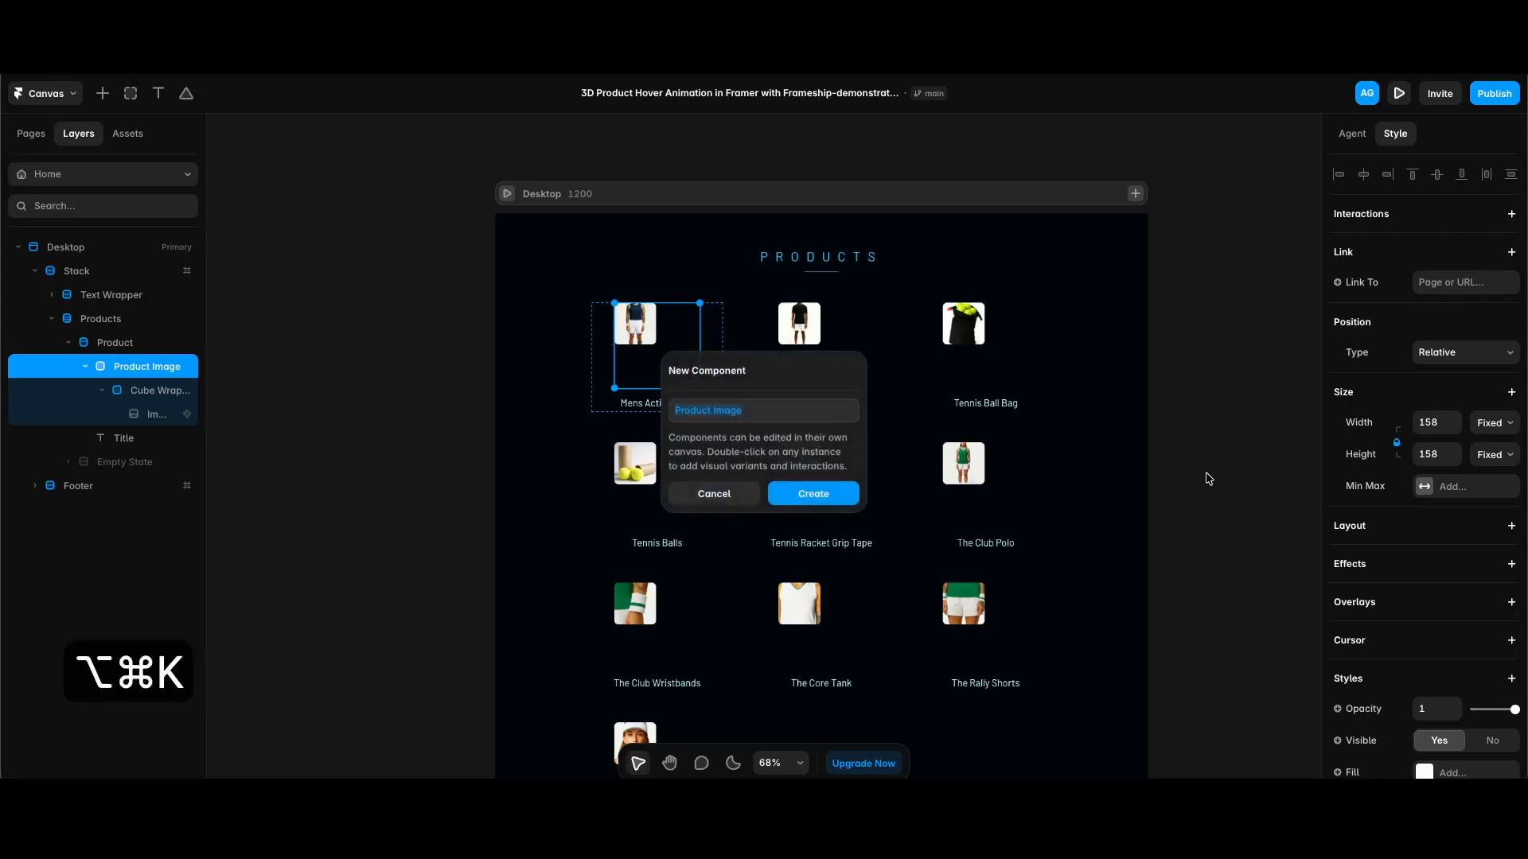
key(Return)
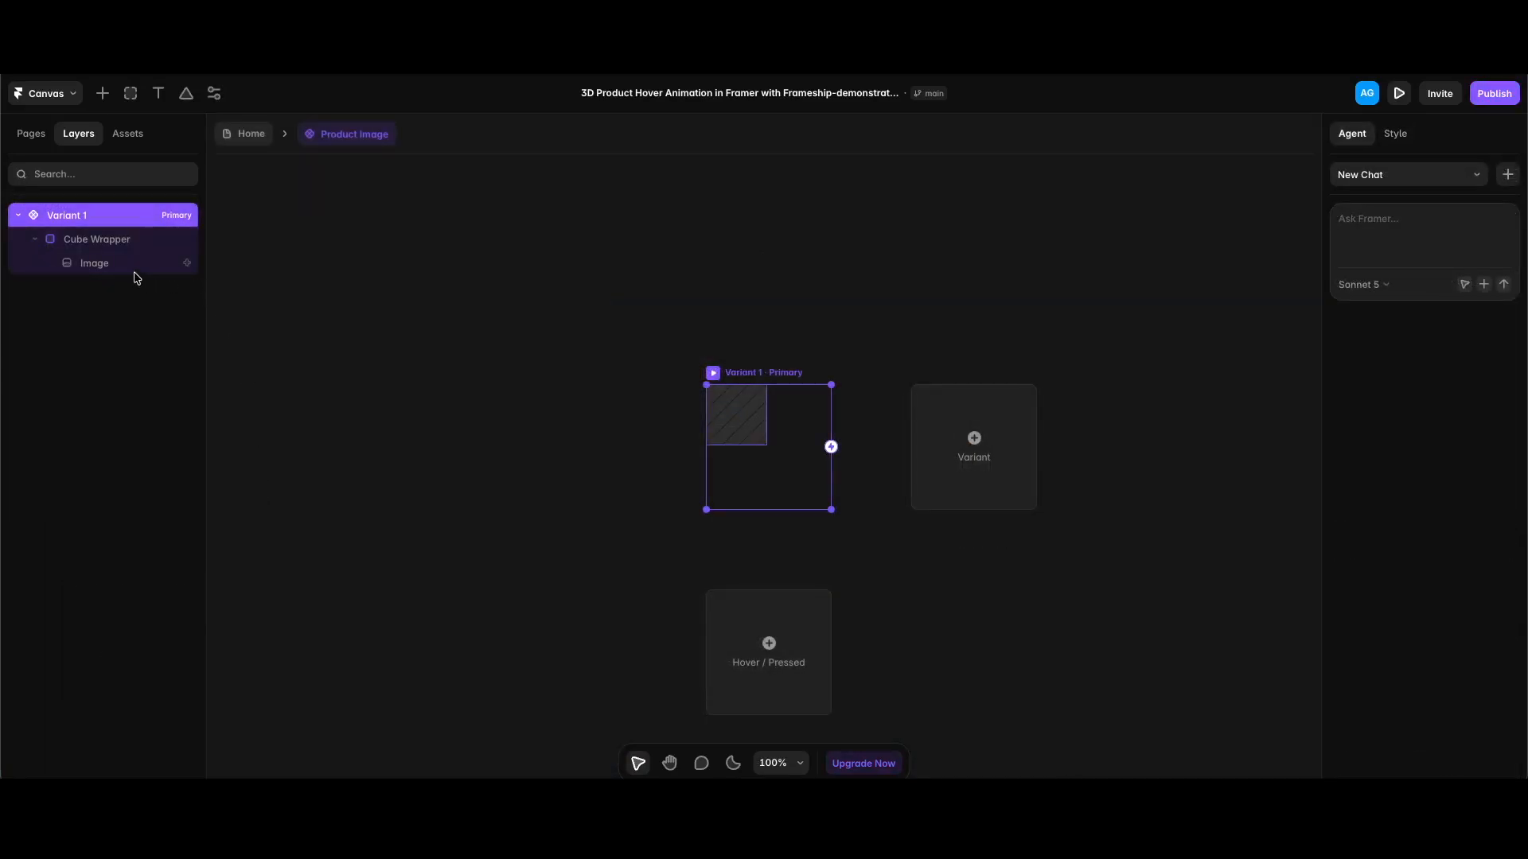
Rename the image layer inside the component's Cube Wrapper to F.
click(101, 263)
key(super+r)
text(F)
key(Return)
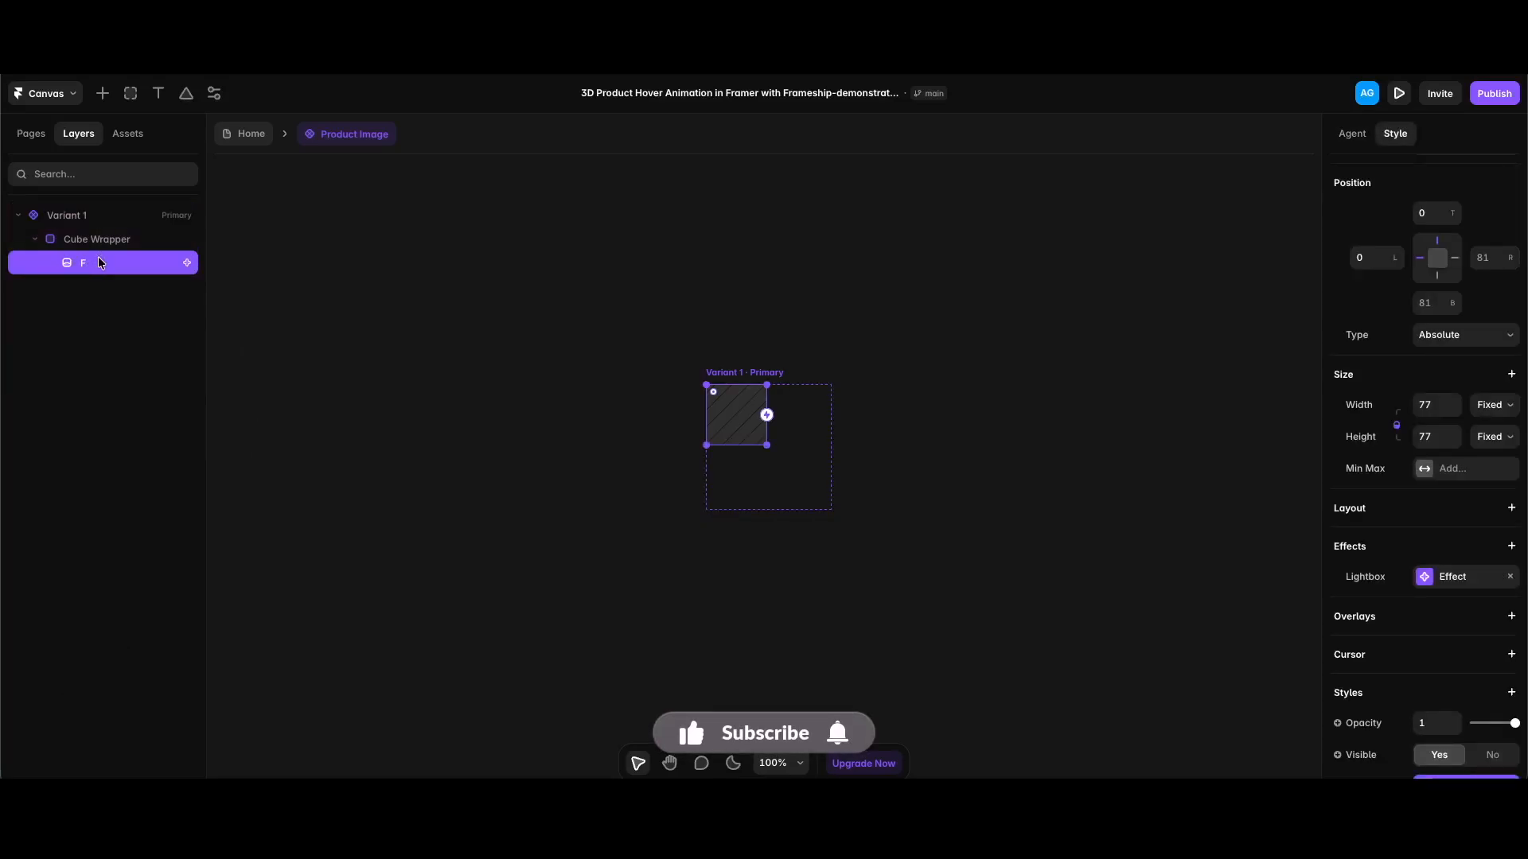
Position the Cube Wrapper 36 from the top and 18 from the left of the component.
click(124, 247)
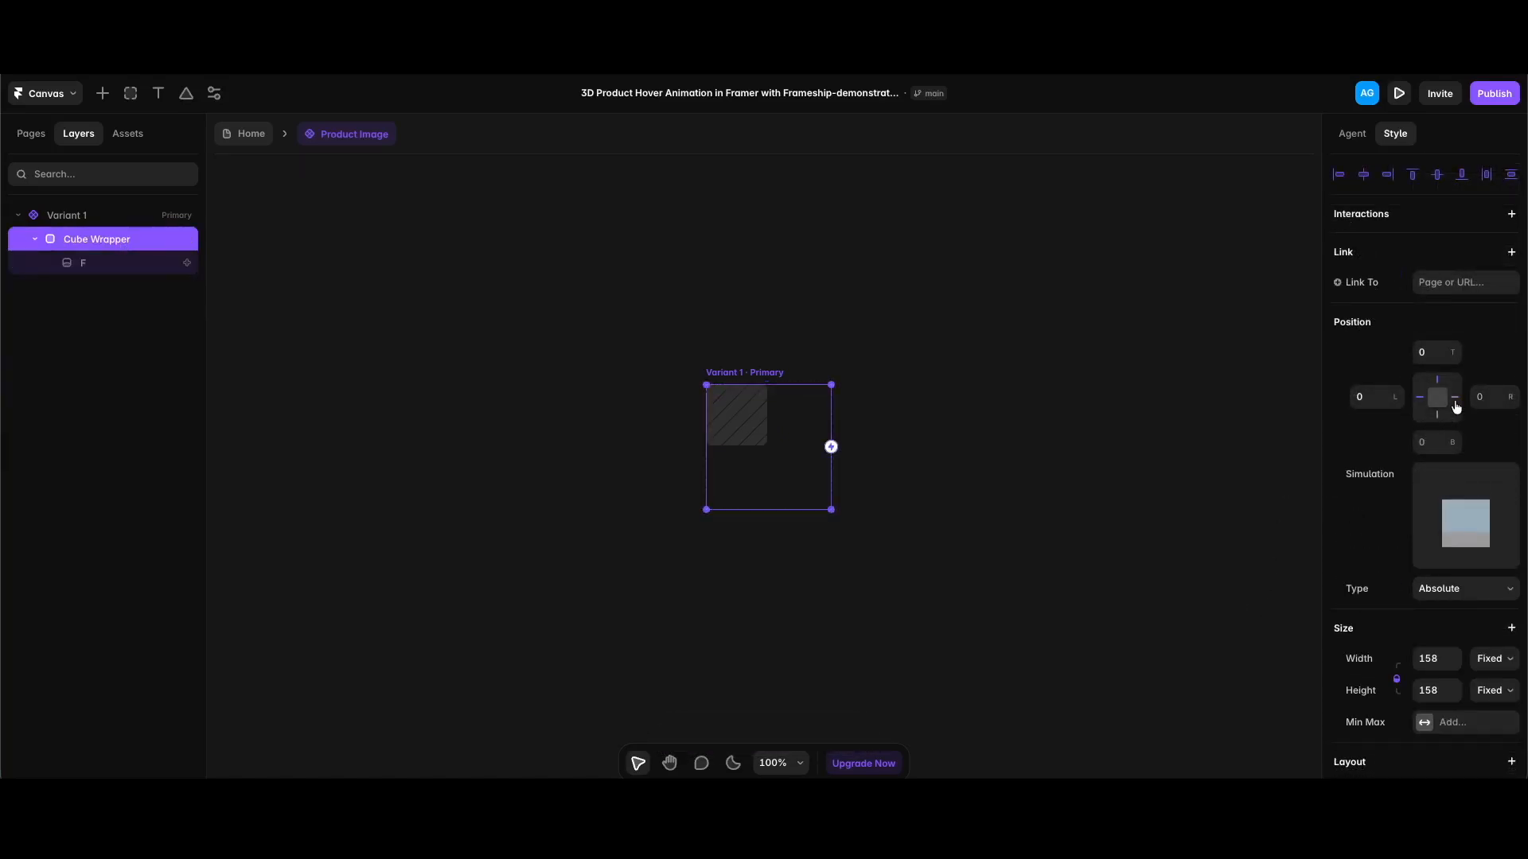
click(1426, 354)
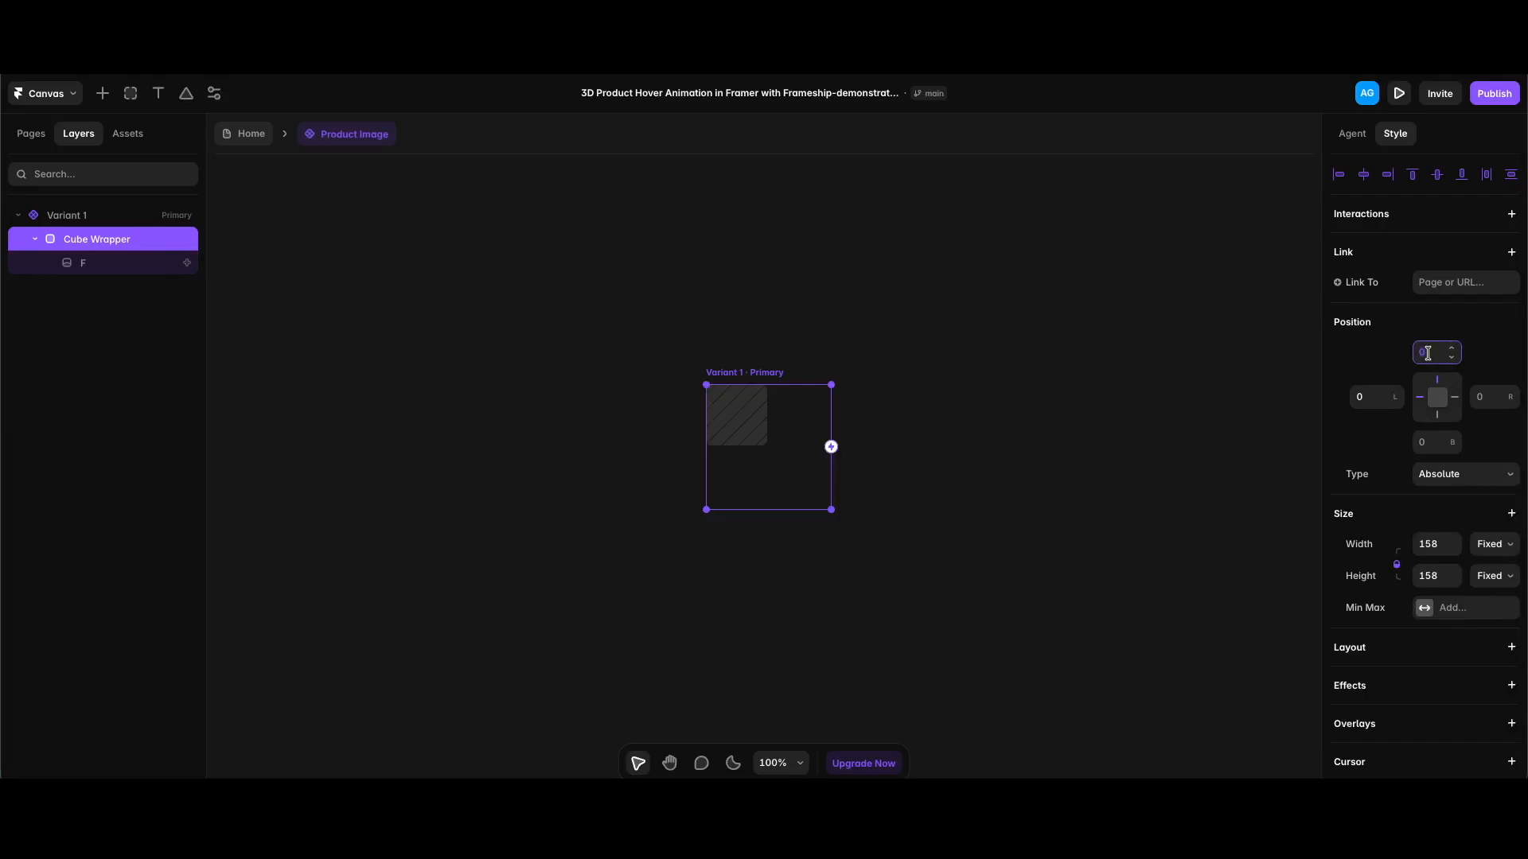
text(36)
key(Return)
click(1366, 397)
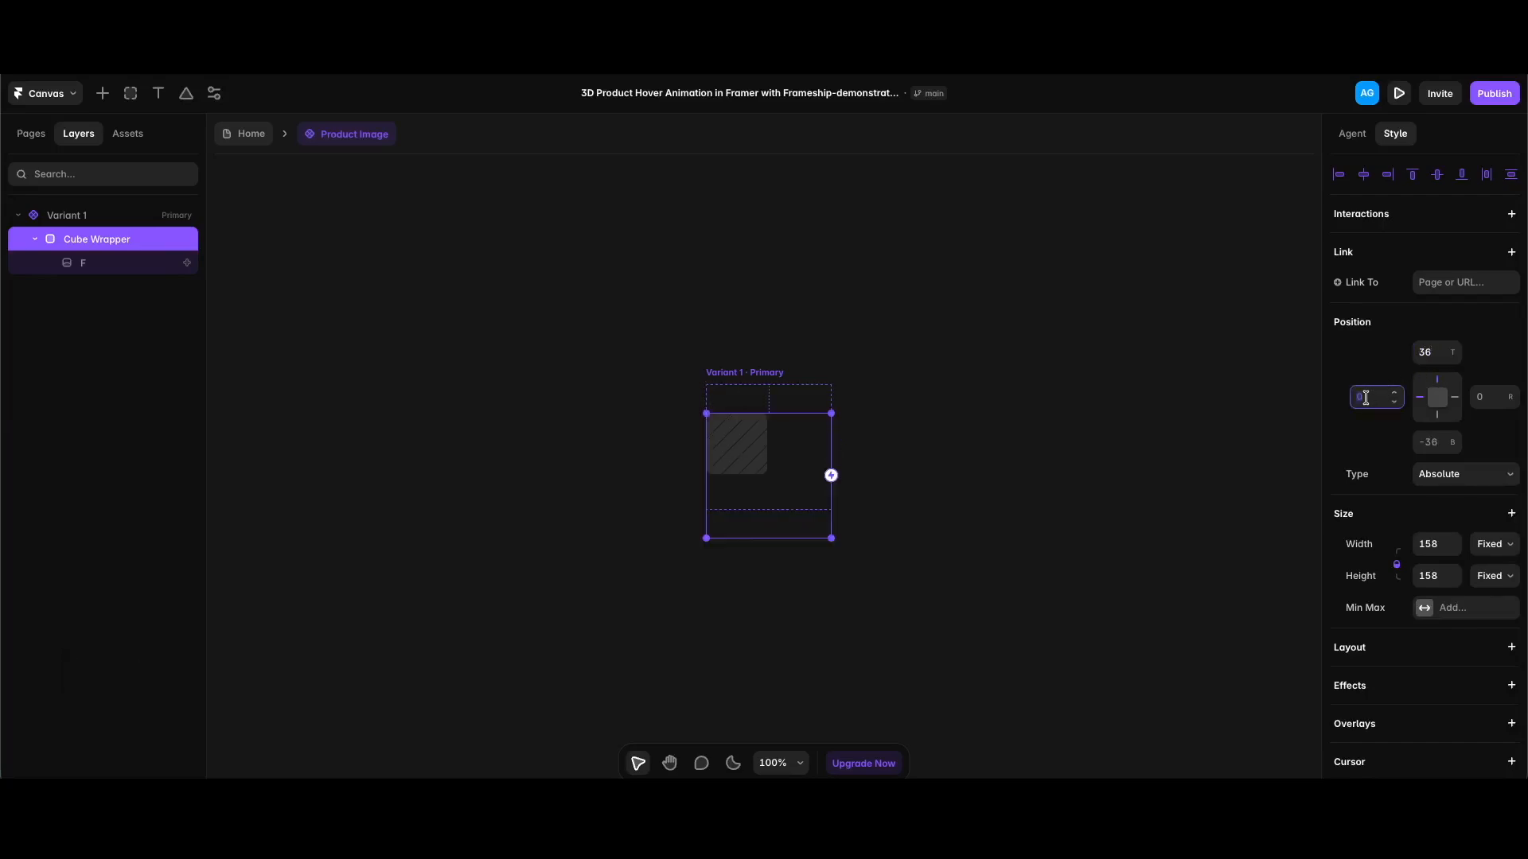
text(18)
key(Return)
Add Rotate, Perspective and Preserve 3D transforms to the Cube Wrapper.
scroll(1429, 533, down, 3)
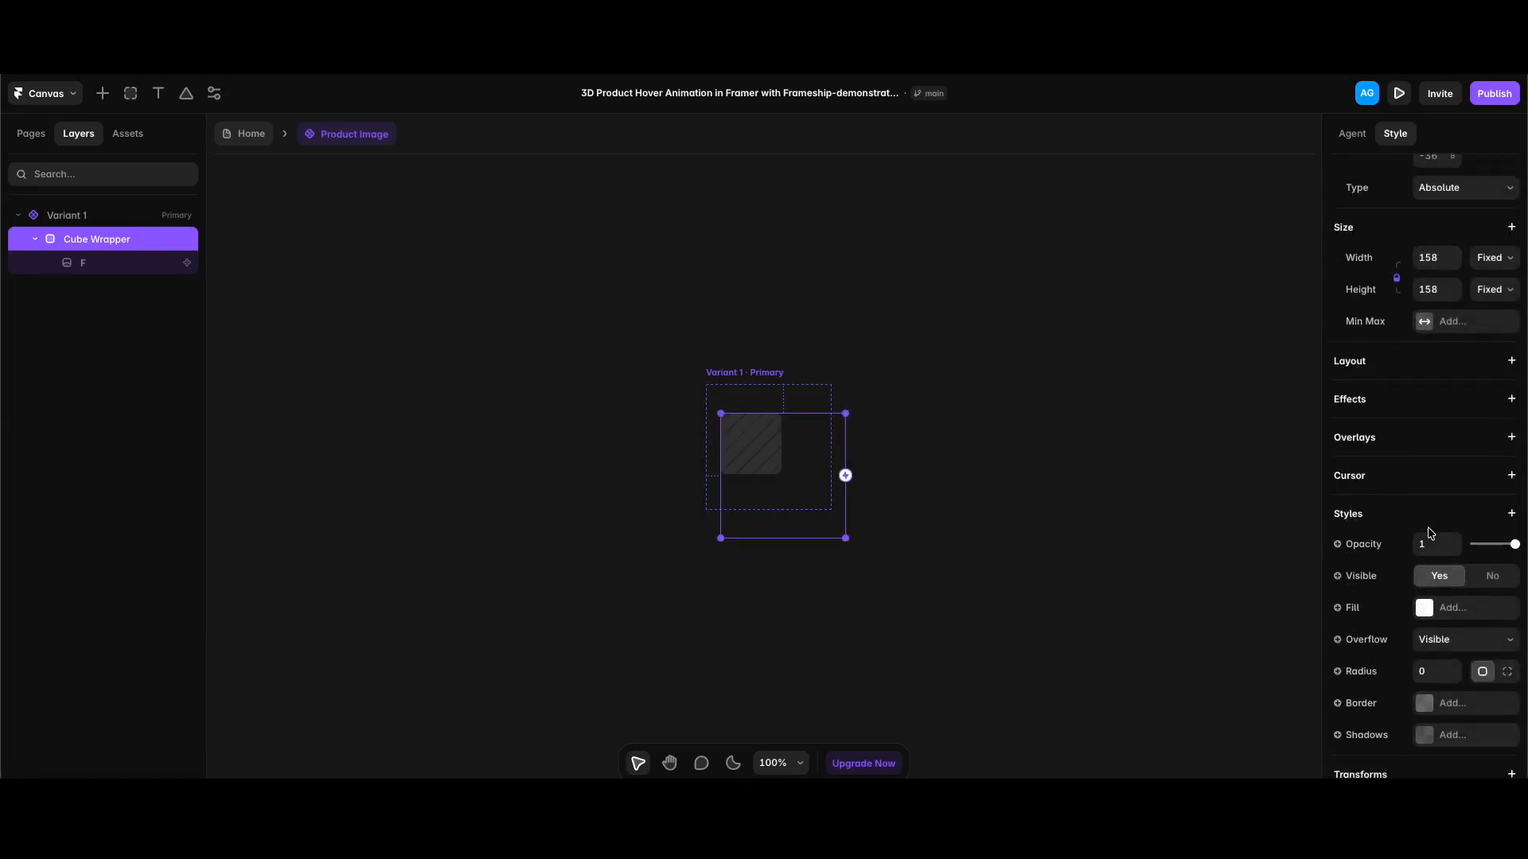
scroll(1430, 533, down, 2)
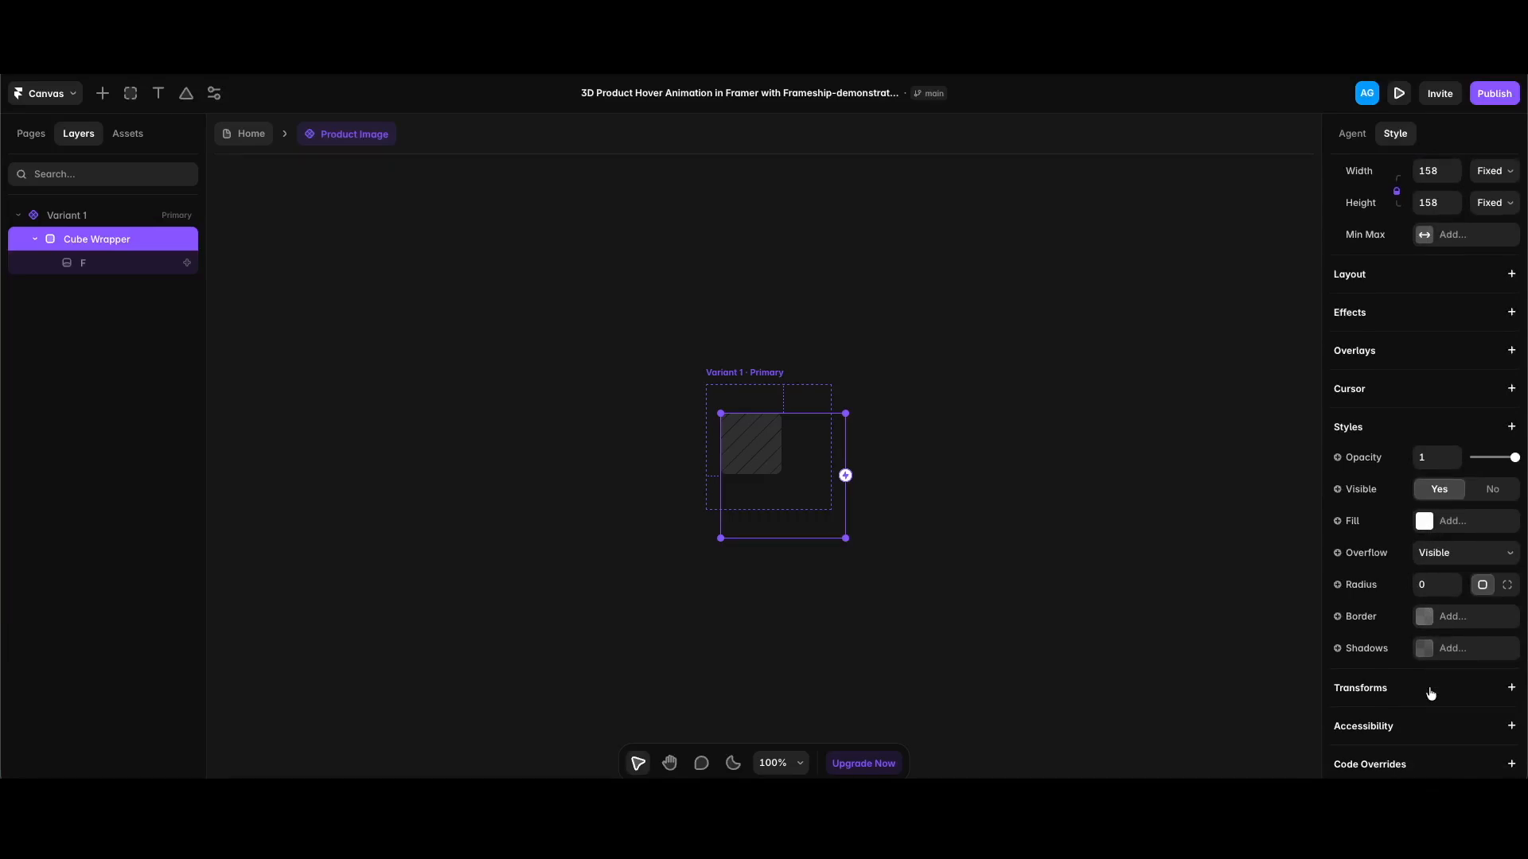
click(1430, 693)
click(1464, 549)
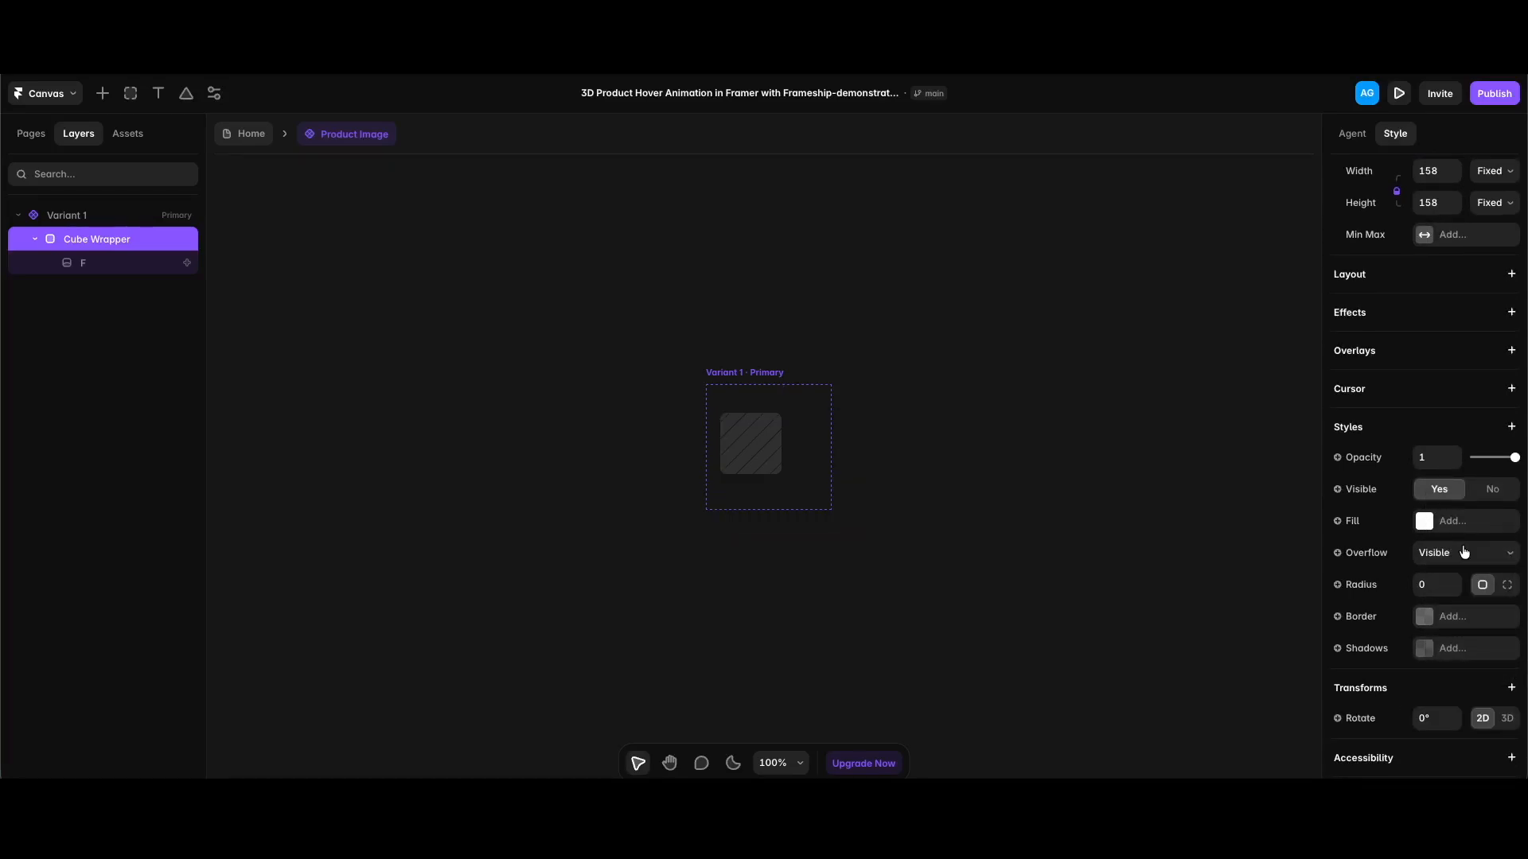
click(1511, 688)
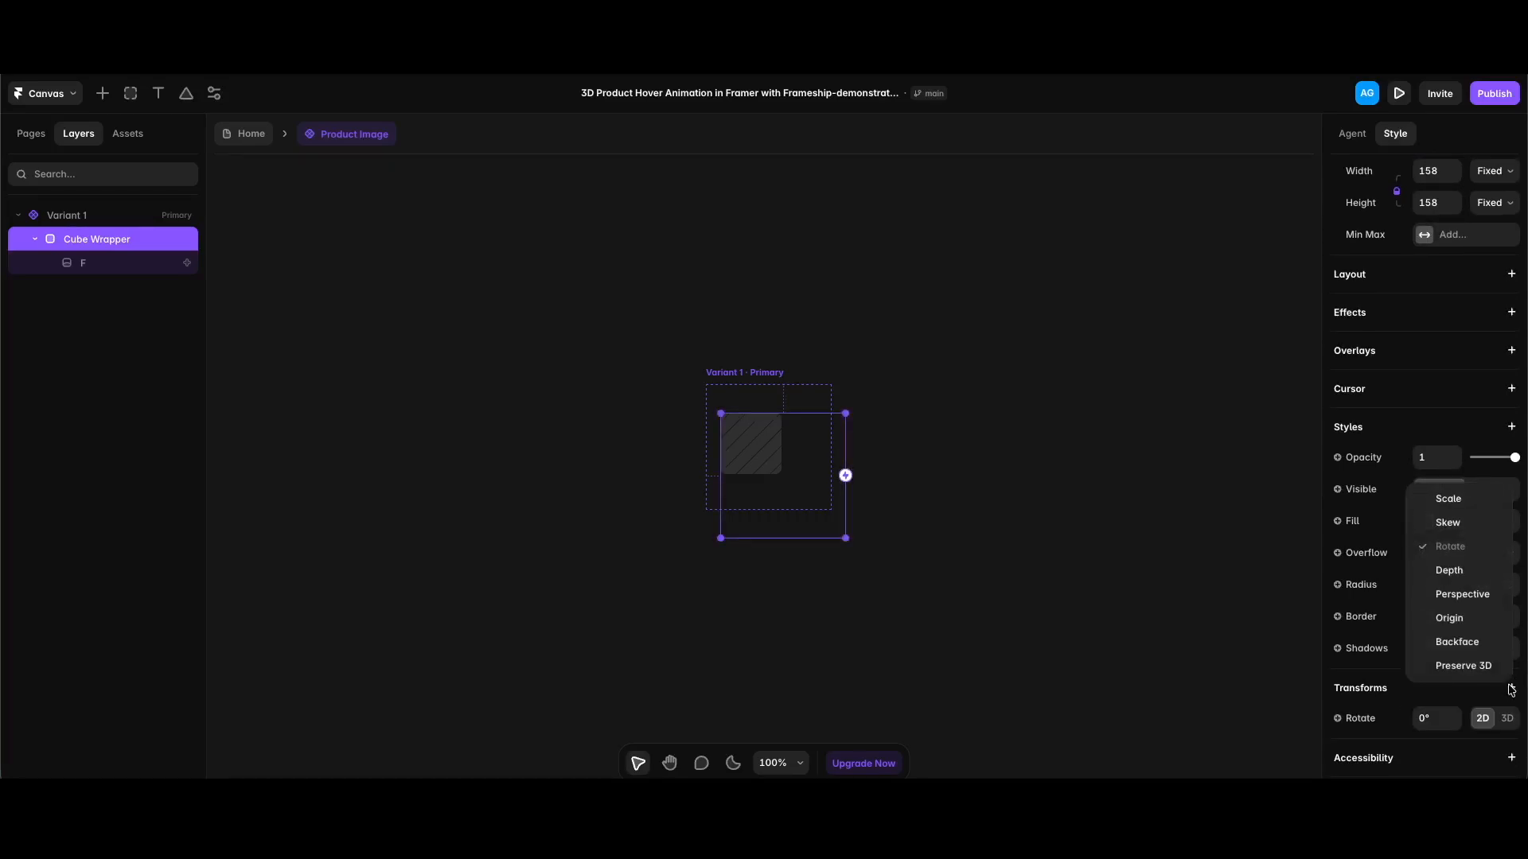
click(1476, 609)
click(1511, 688)
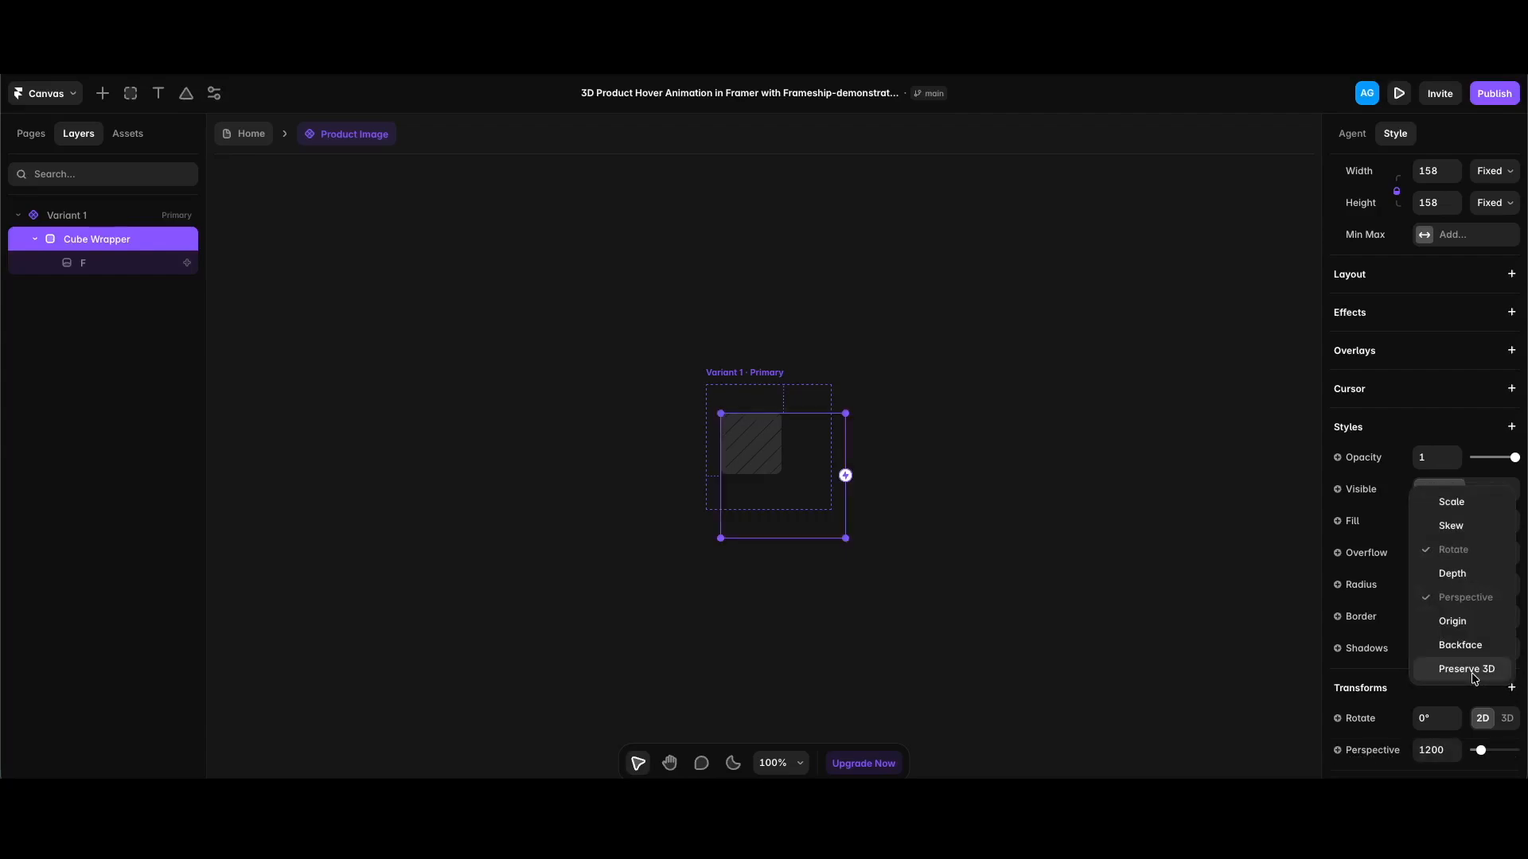
click(1473, 669)
scroll(1473, 679, down, 2)
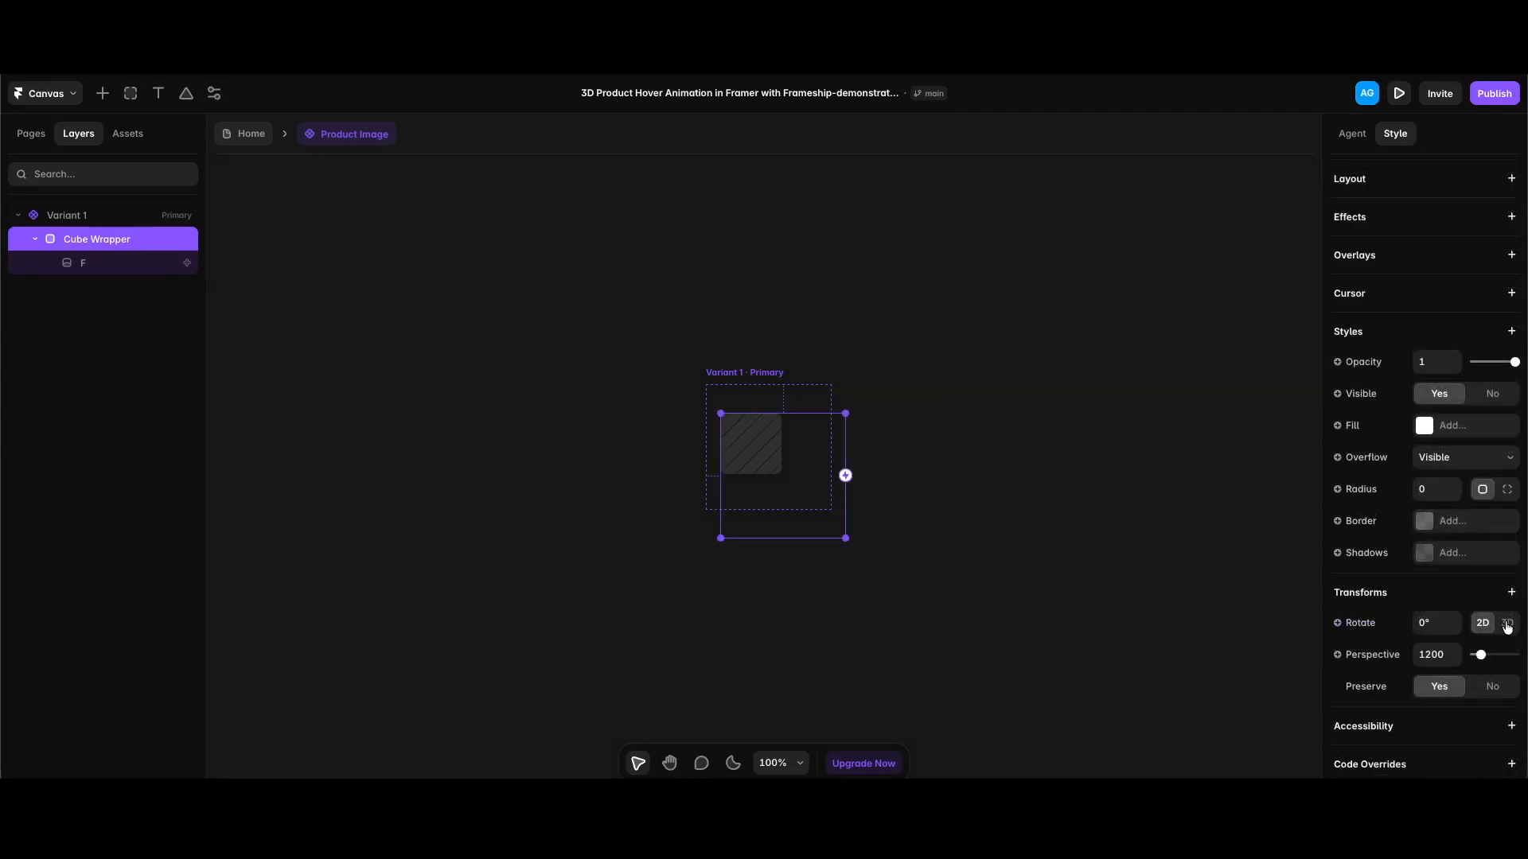
Switch the Cube Wrapper's rotation to 3D with X and Y at -30, and lower its perspective to 500.
click(1507, 624)
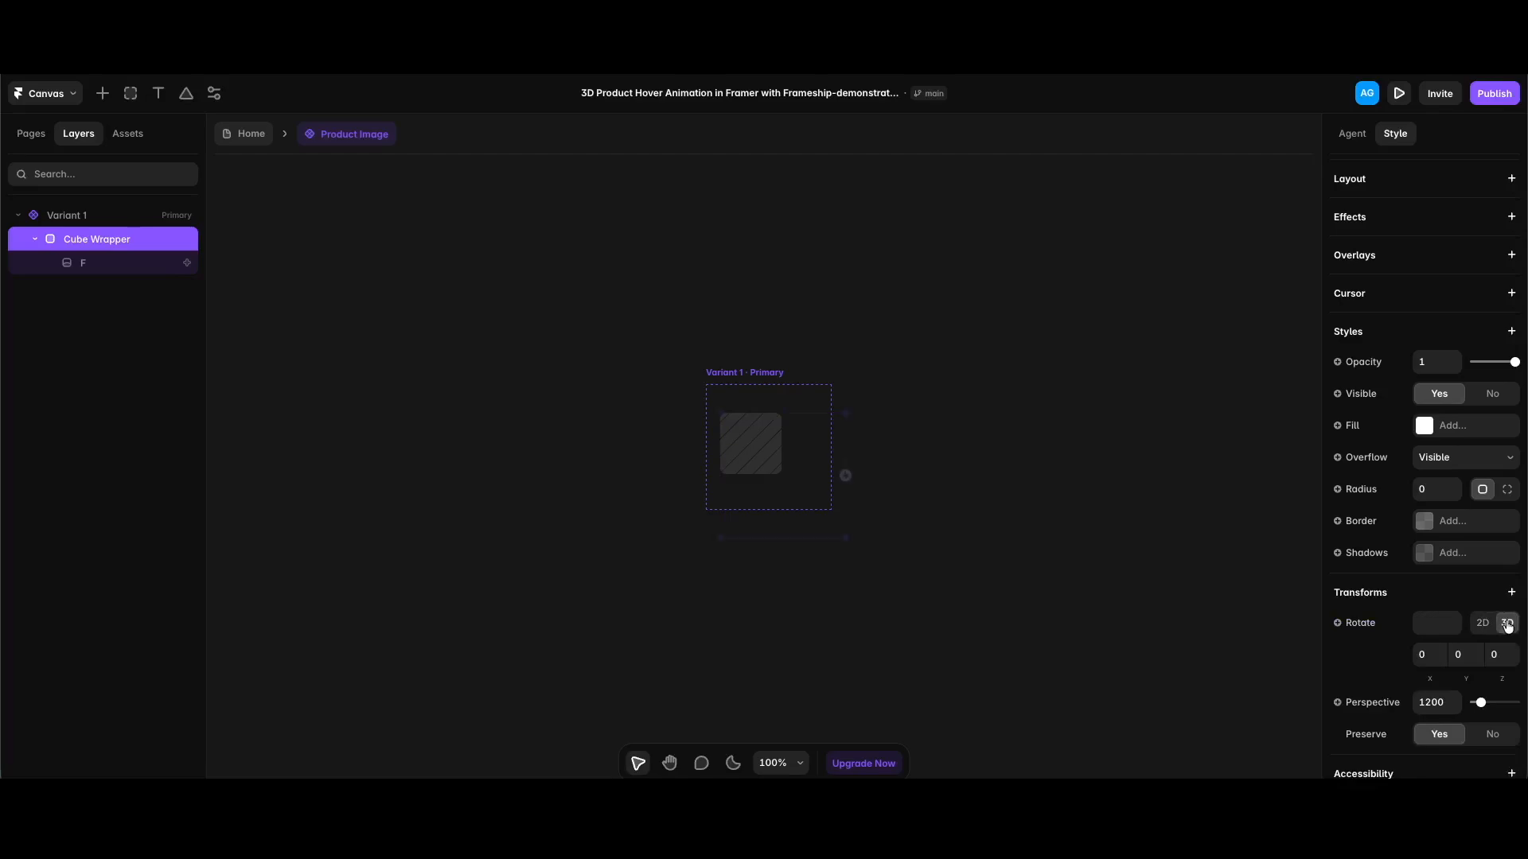
click(1431, 657)
text(-30)
key(shift+Left)
key(shift+Left)
key(shift+Left)
key(super+c)
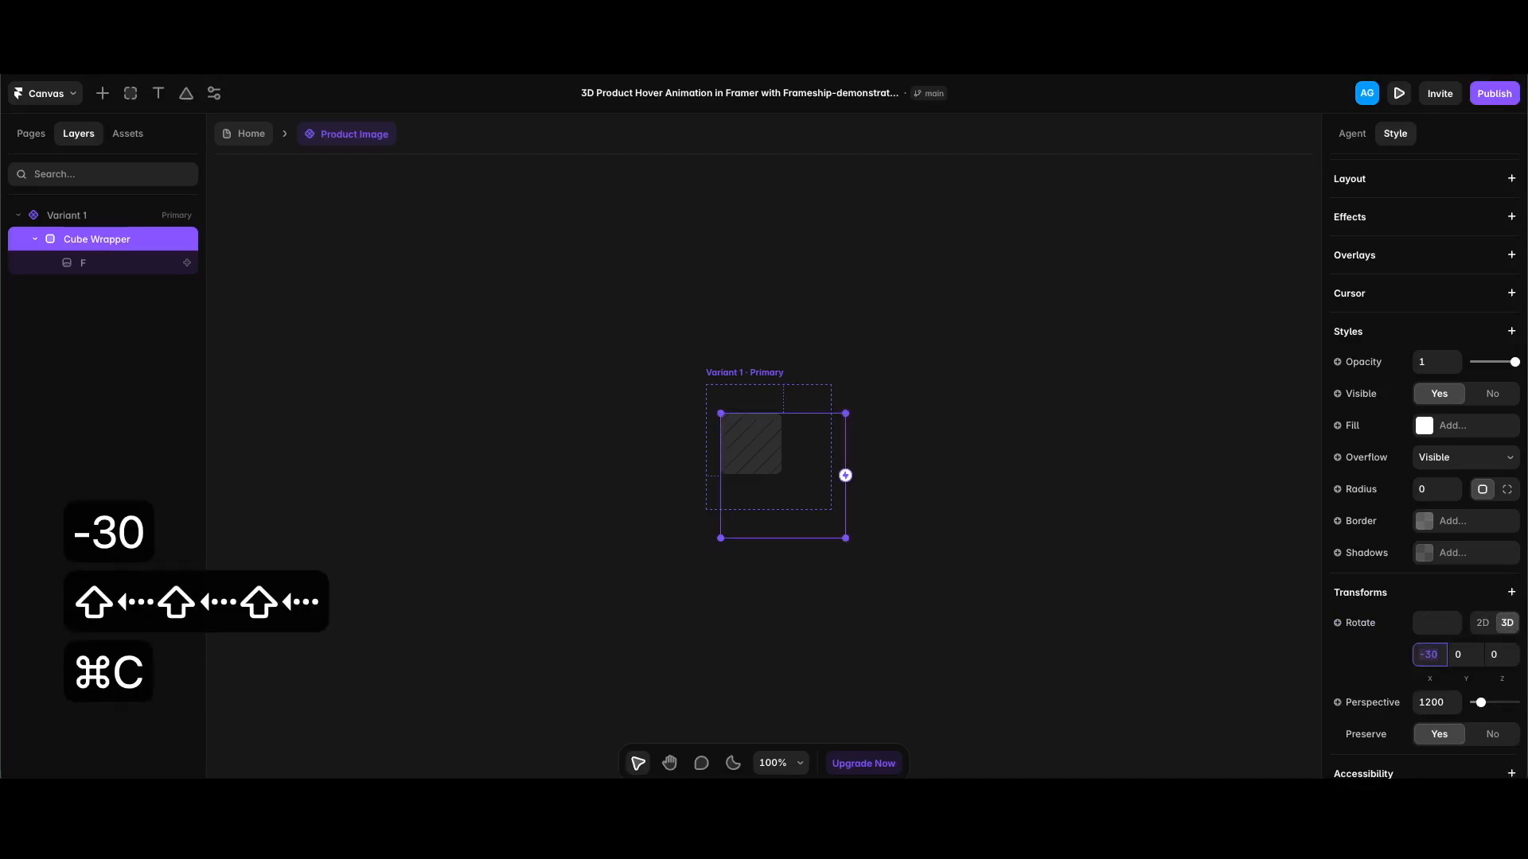
click(1466, 654)
key(super+v)
key(Return)
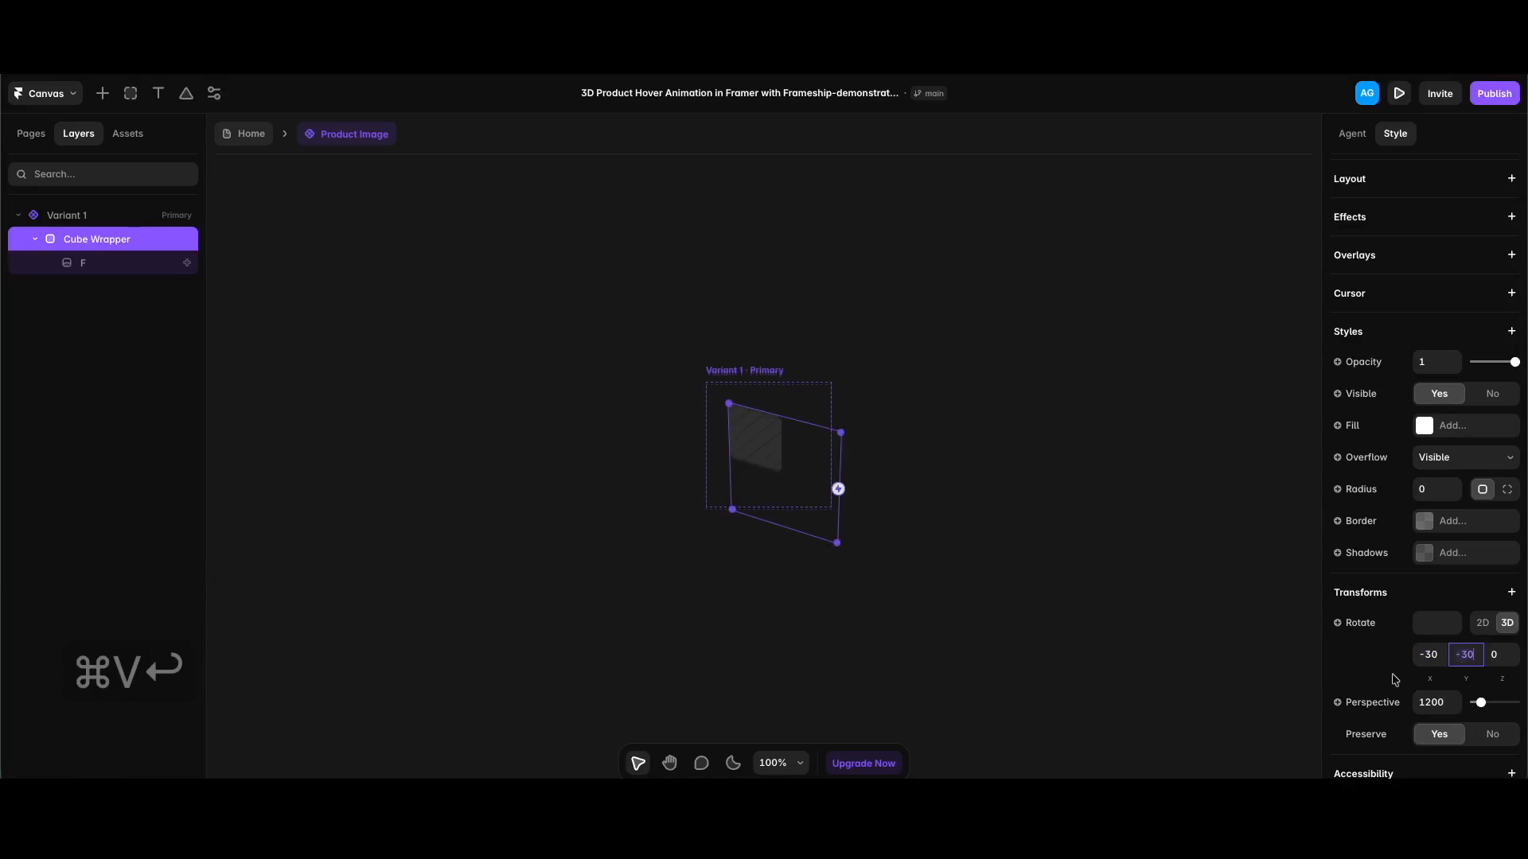
drag(1480, 704, 1456, 706)
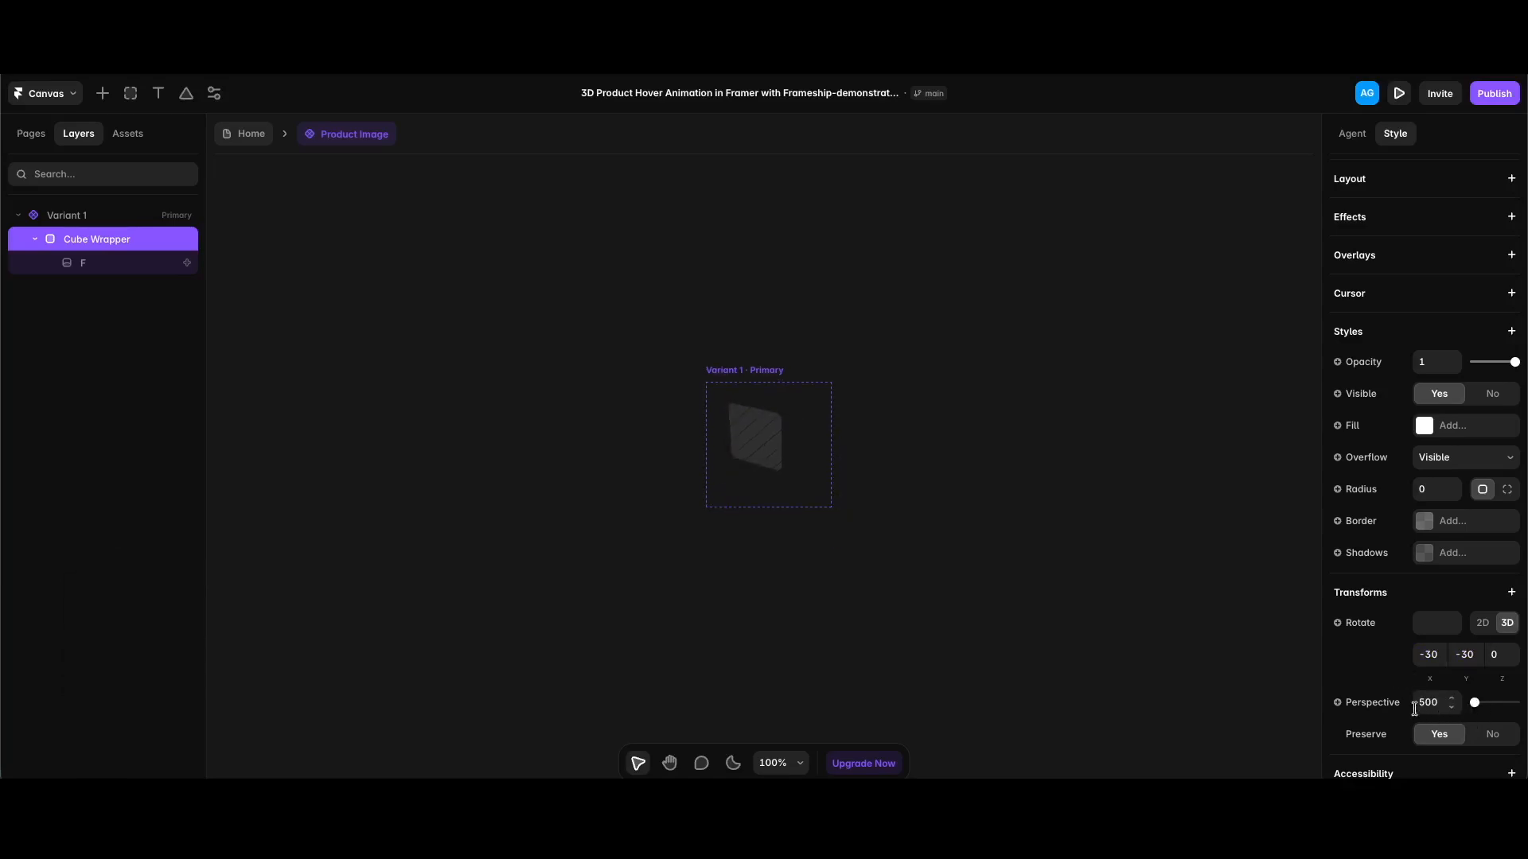
Add a 3D Rotate transform and an Origin transform to layer F.
click(127, 265)
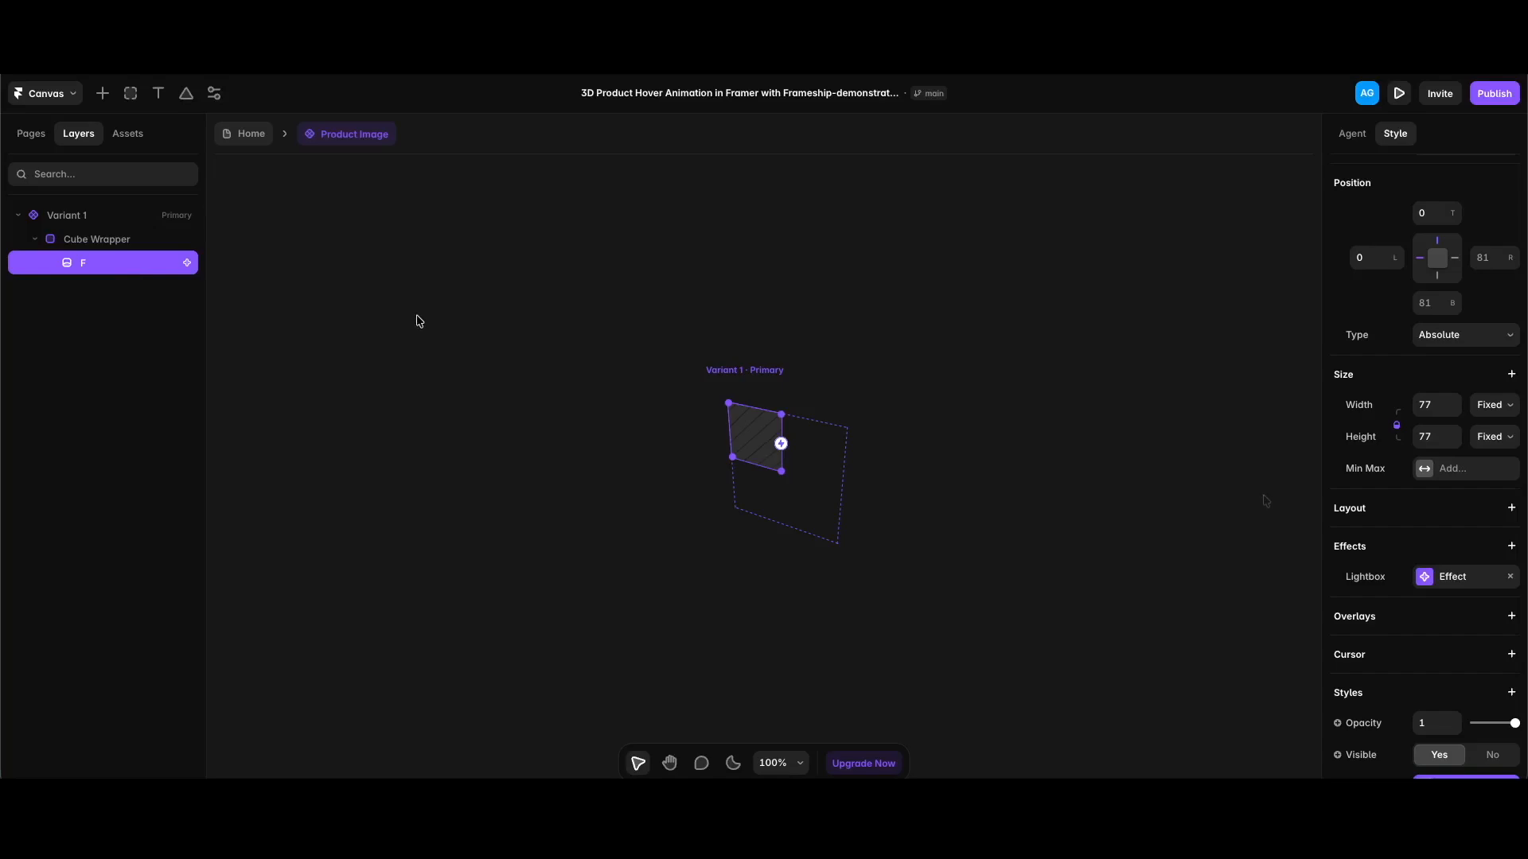
scroll(1352, 586, down, 5)
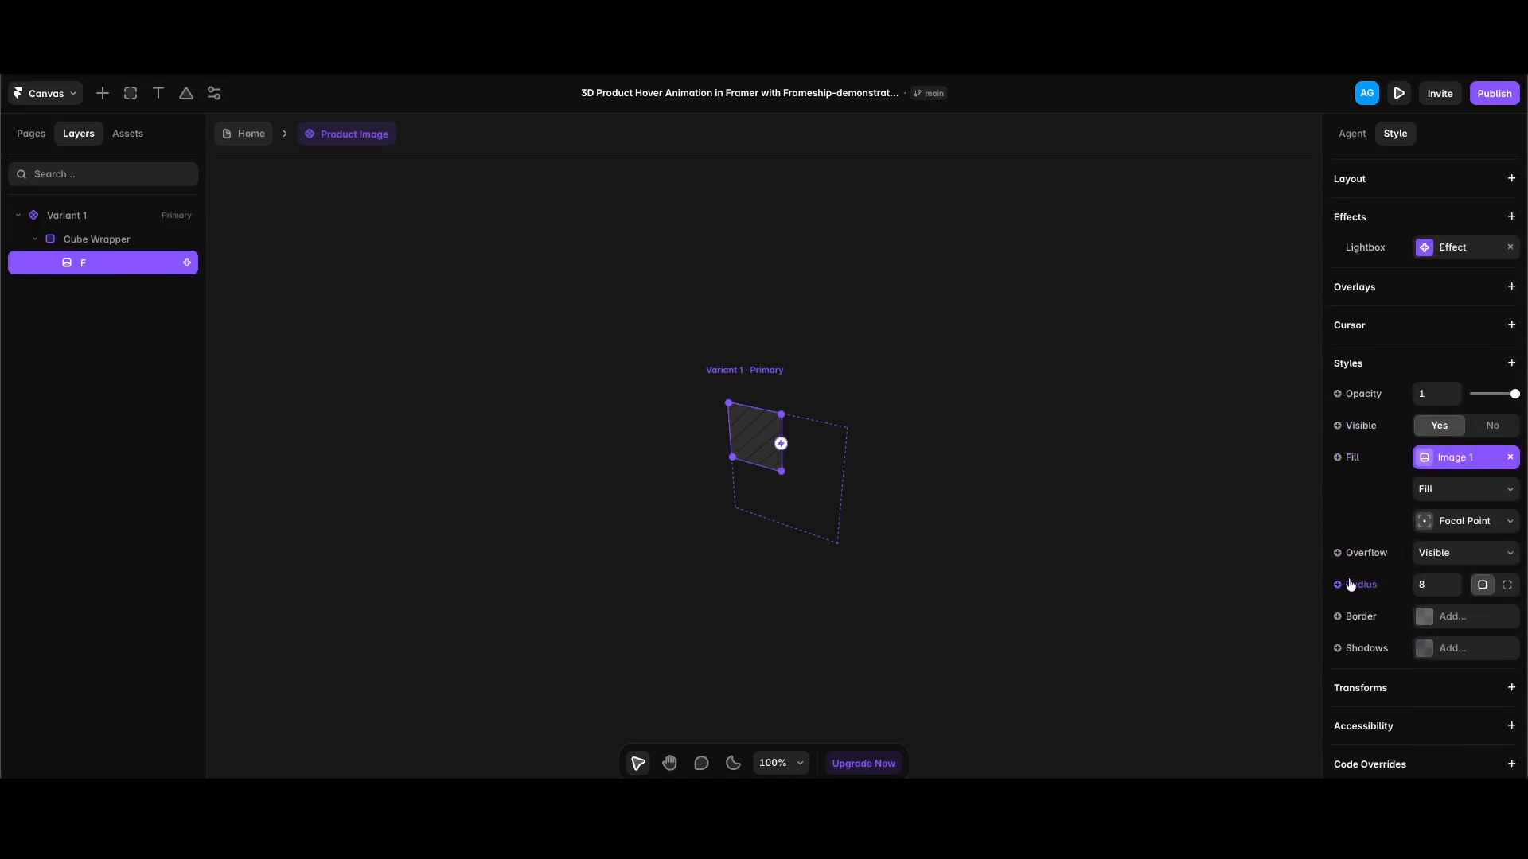
click(1449, 688)
click(1413, 545)
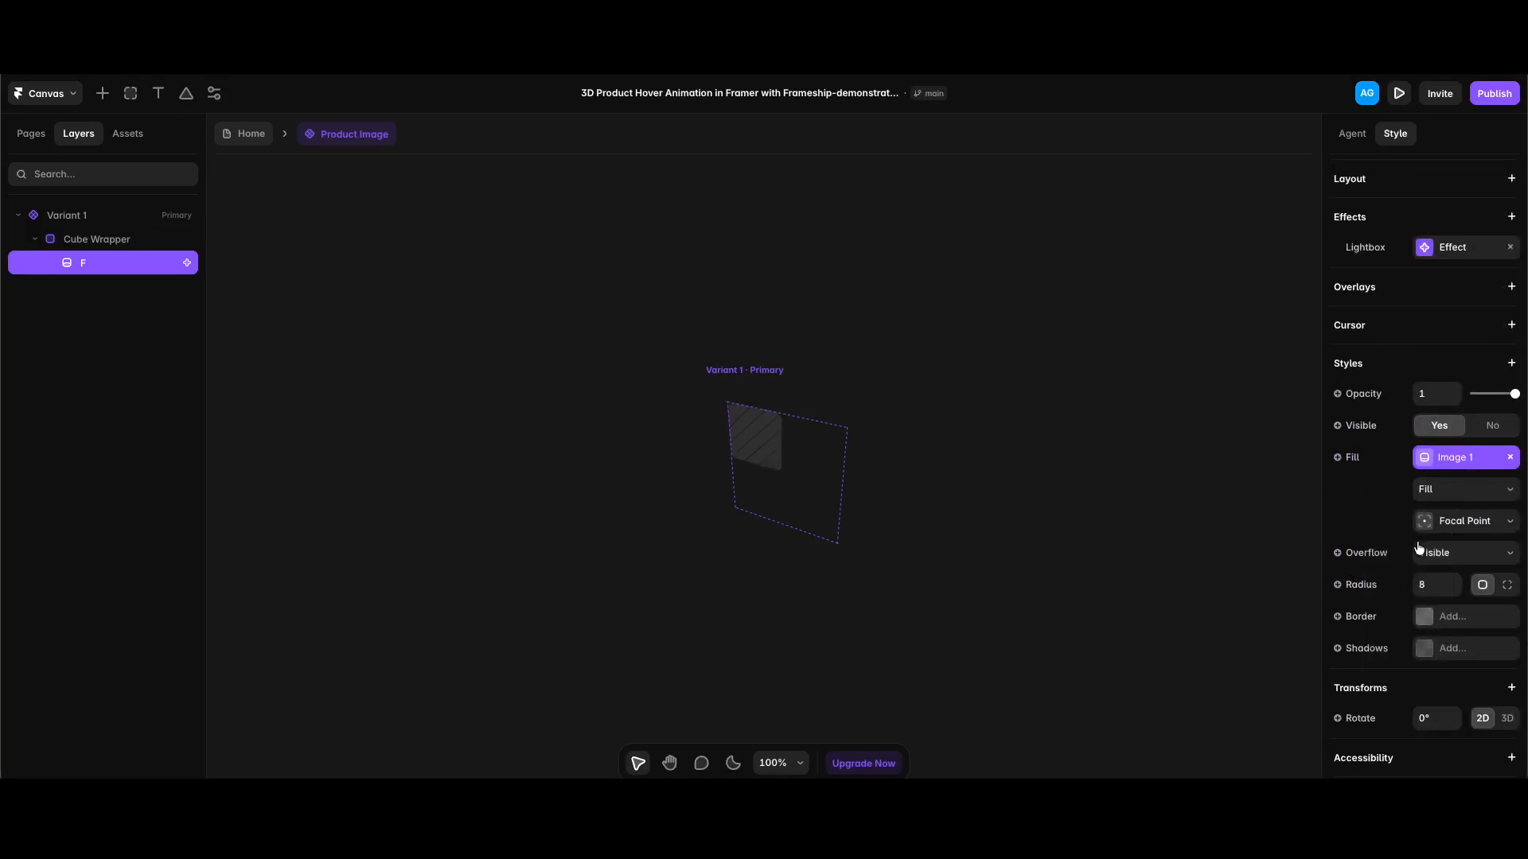
click(1508, 719)
click(1511, 688)
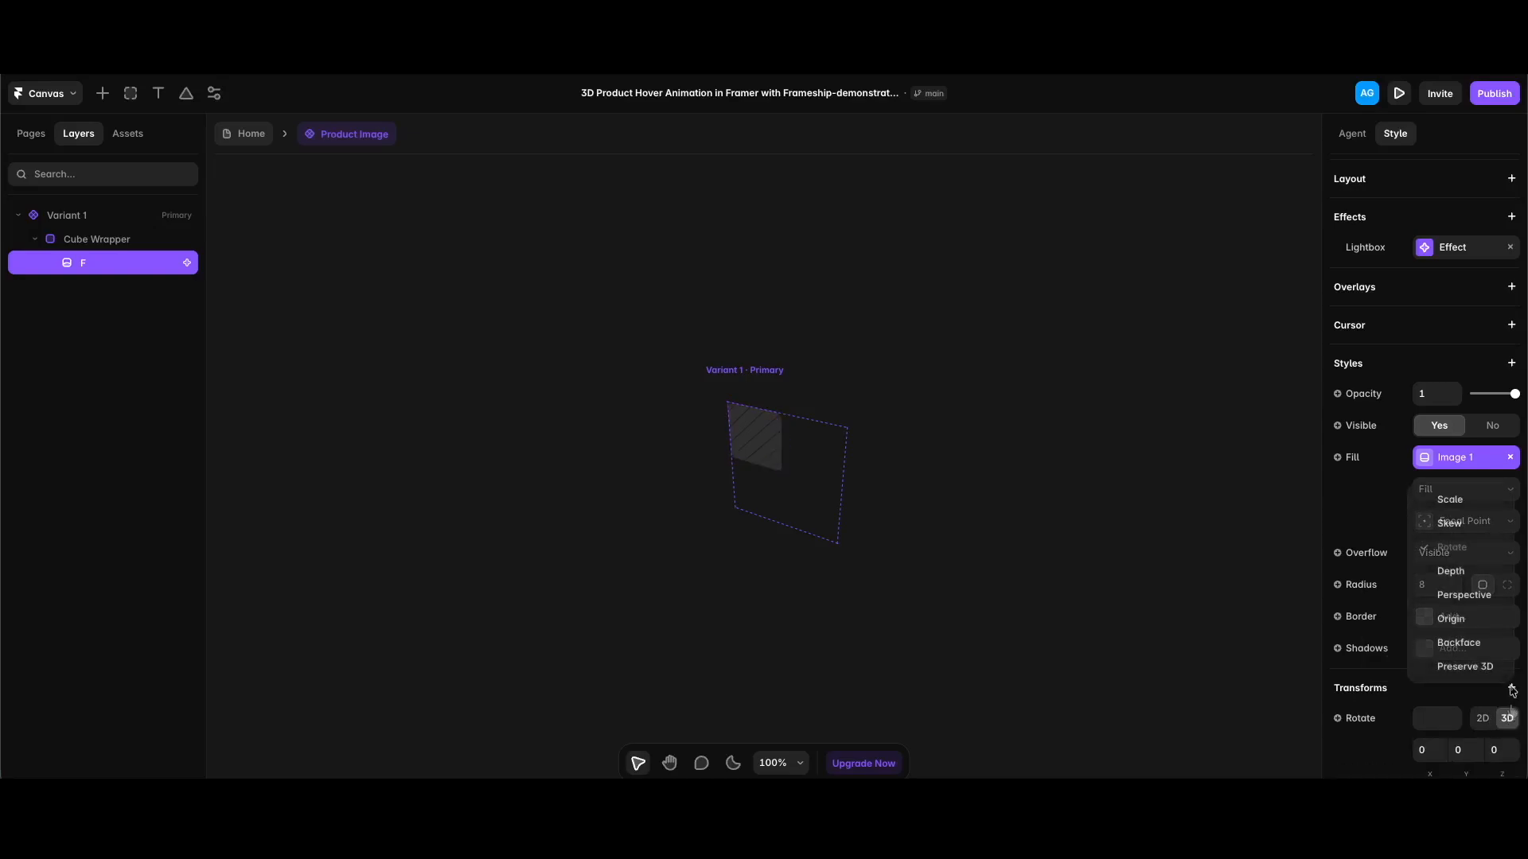
click(1472, 624)
Duplicate layer F and rename the copy R.
key(super+r)
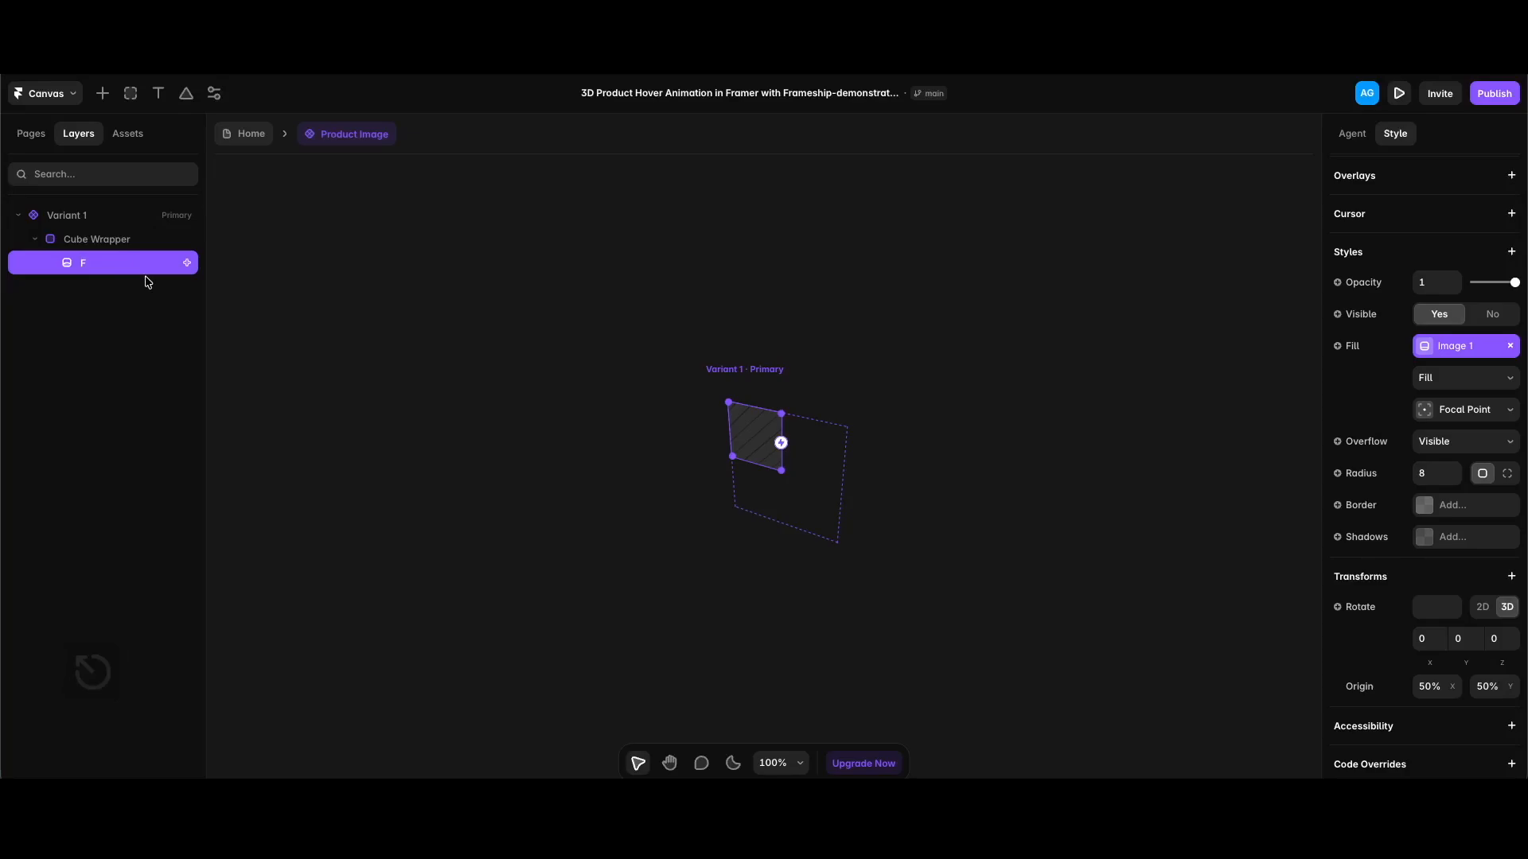
key(super+d)
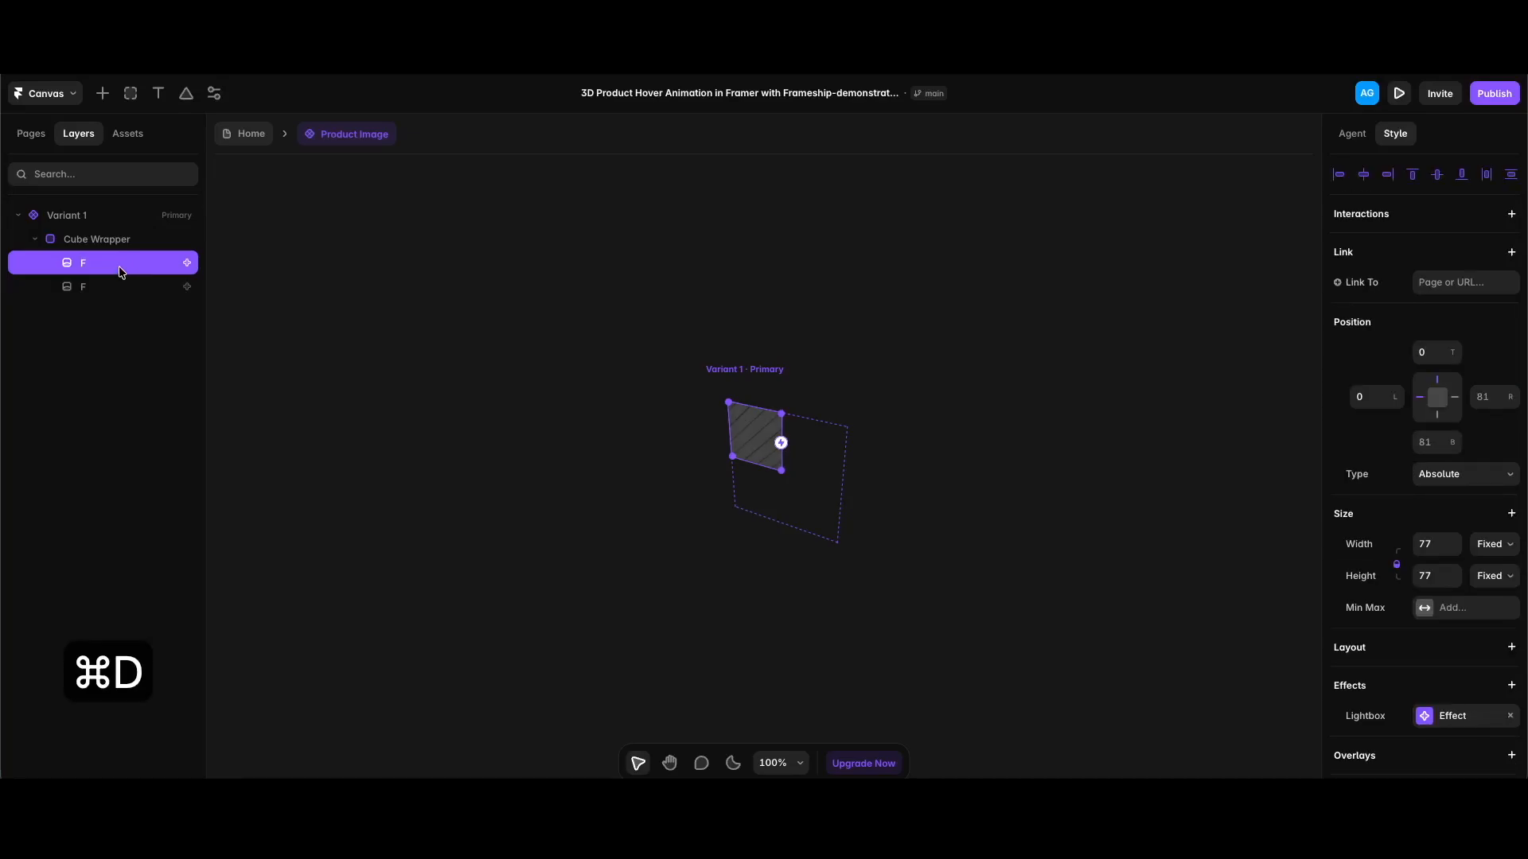
key(super+r)
text(R)
key(Return)
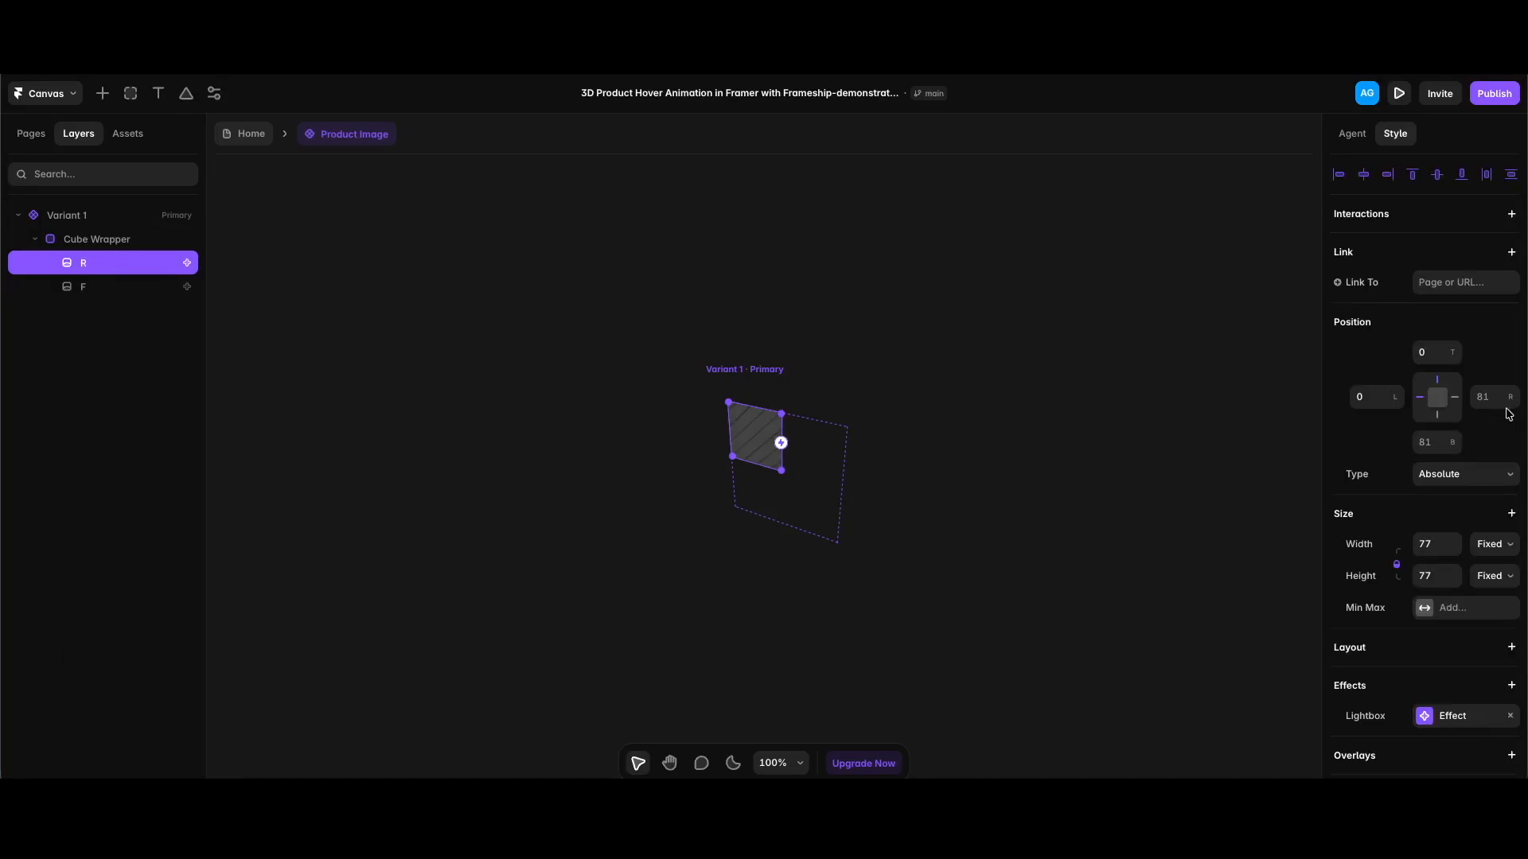
Set layer R's left position to 77 and its transform origin X to 0%.
click(1373, 397)
text(77)
key(Return)
scroll(1377, 400, down, 7)
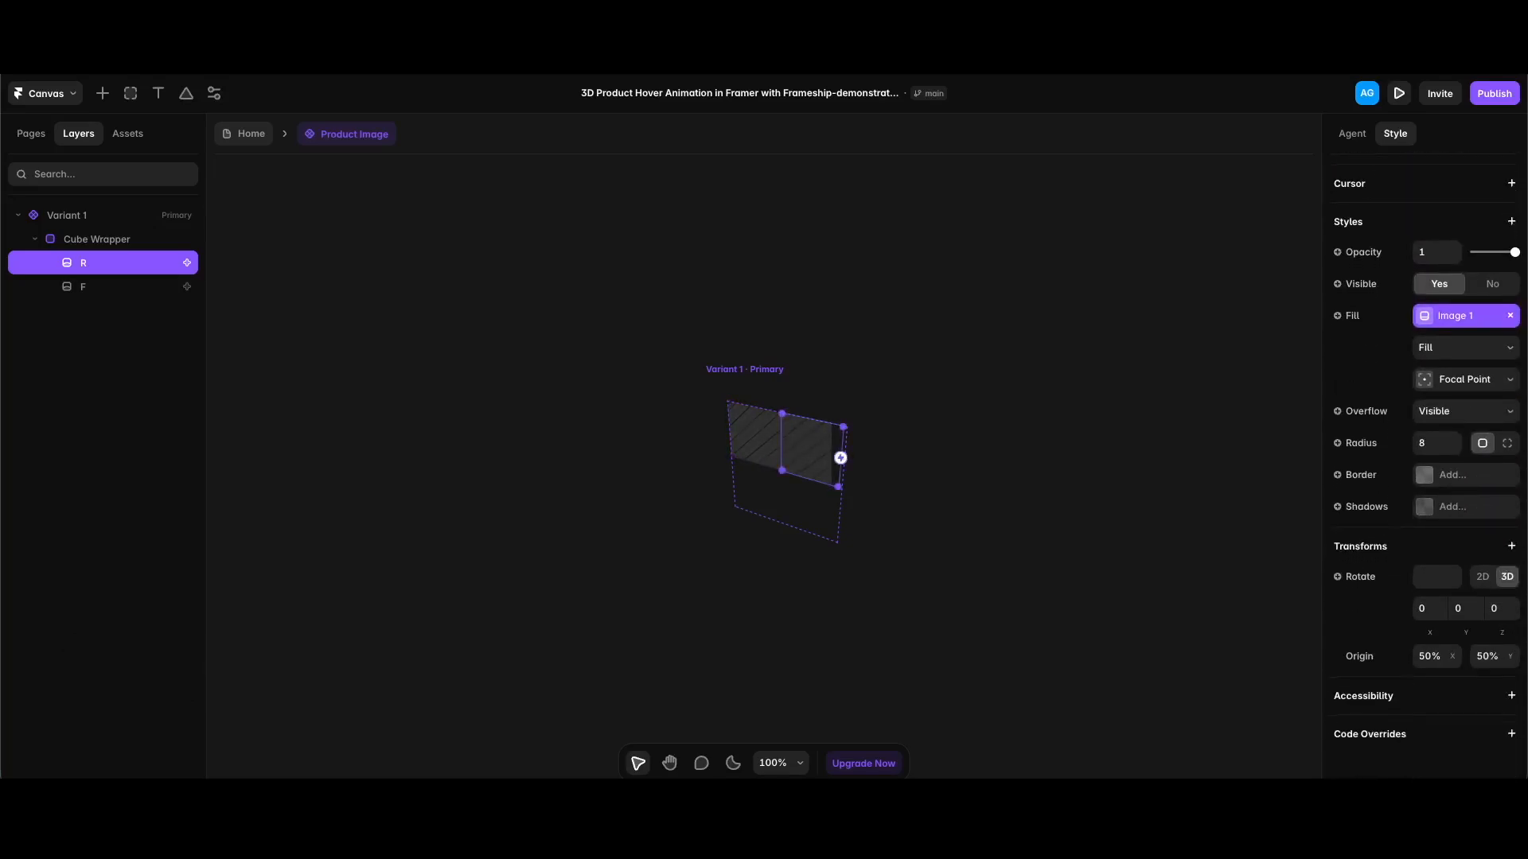
click(1429, 685)
text(0)
key(Return)
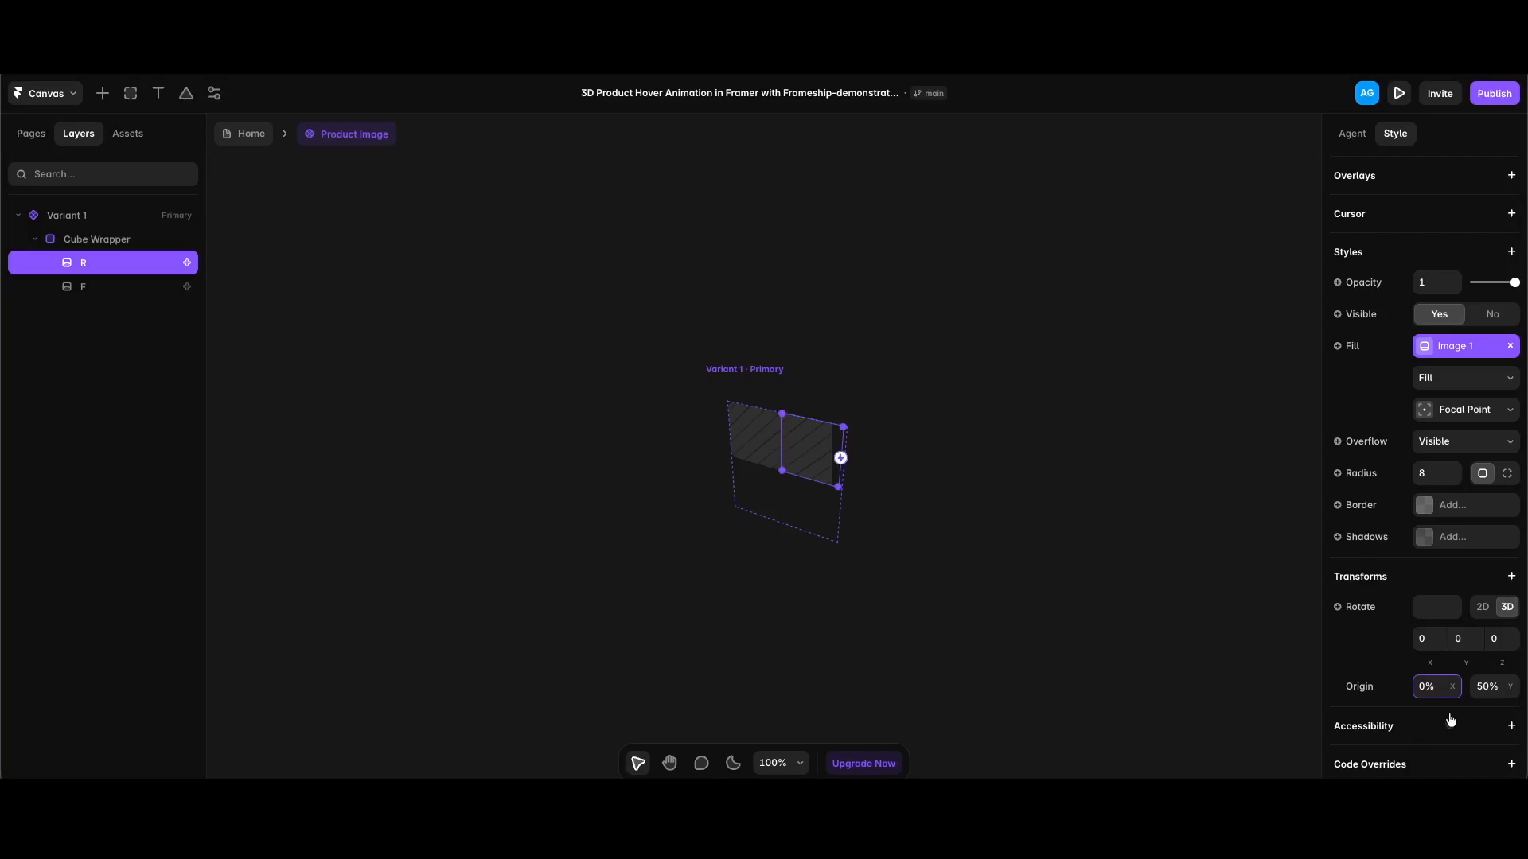
Rotate layer R to 90 degrees about the Y axis to form the cube's right face.
click(1461, 638)
key(shift+Up)
key(shift+Up)
key(shift+Up)
key(shift+Up)
key(shift+Up)
key(shift+Up)
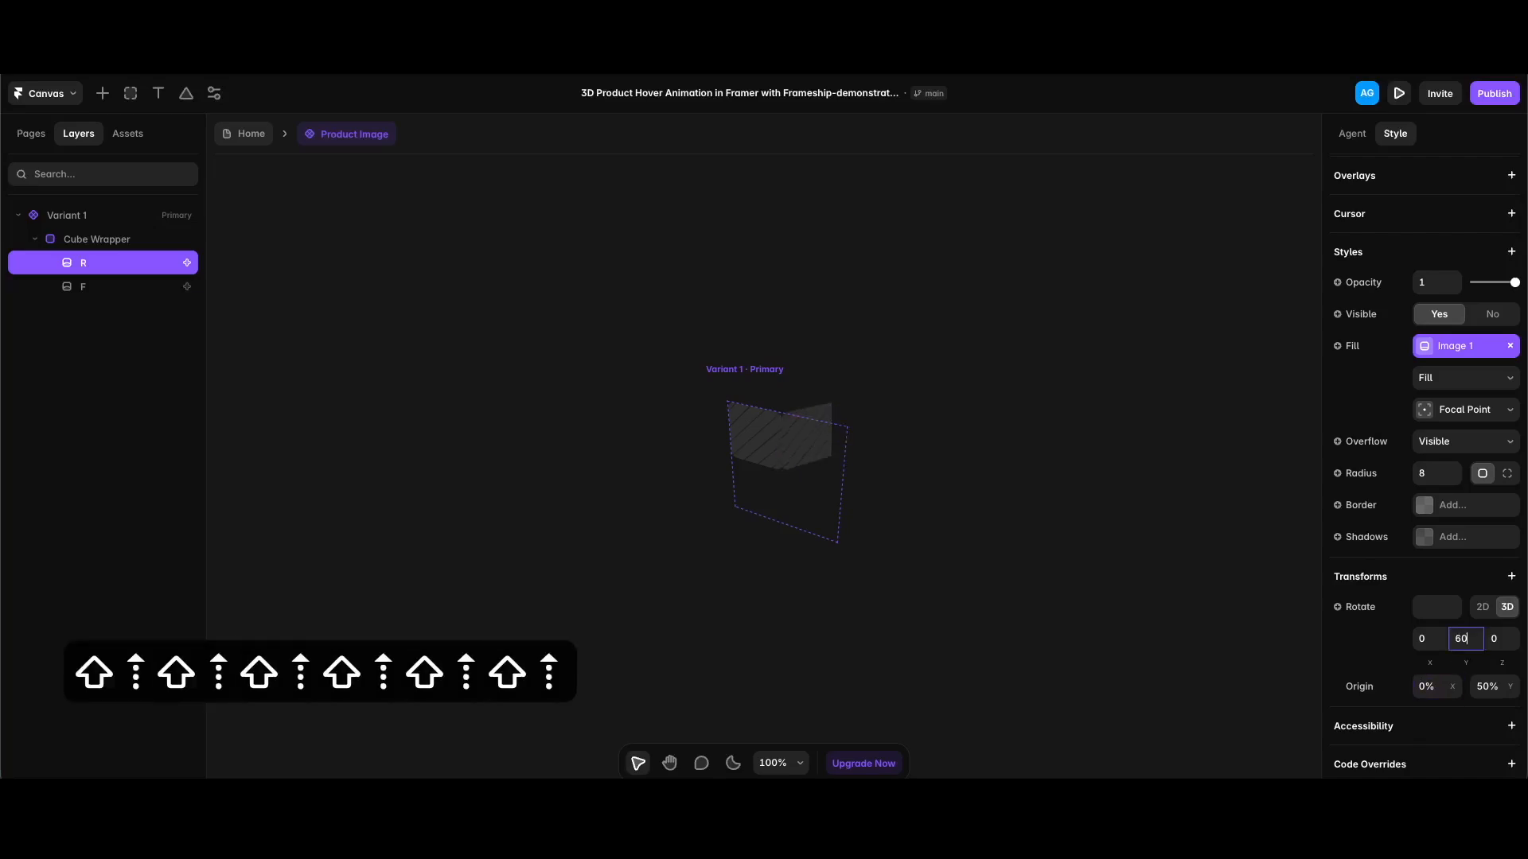
key(shift+Up)
key(shift+Up)
key(shift+Up)
Duplicate layer F again and name the copy T.
click(90, 288)
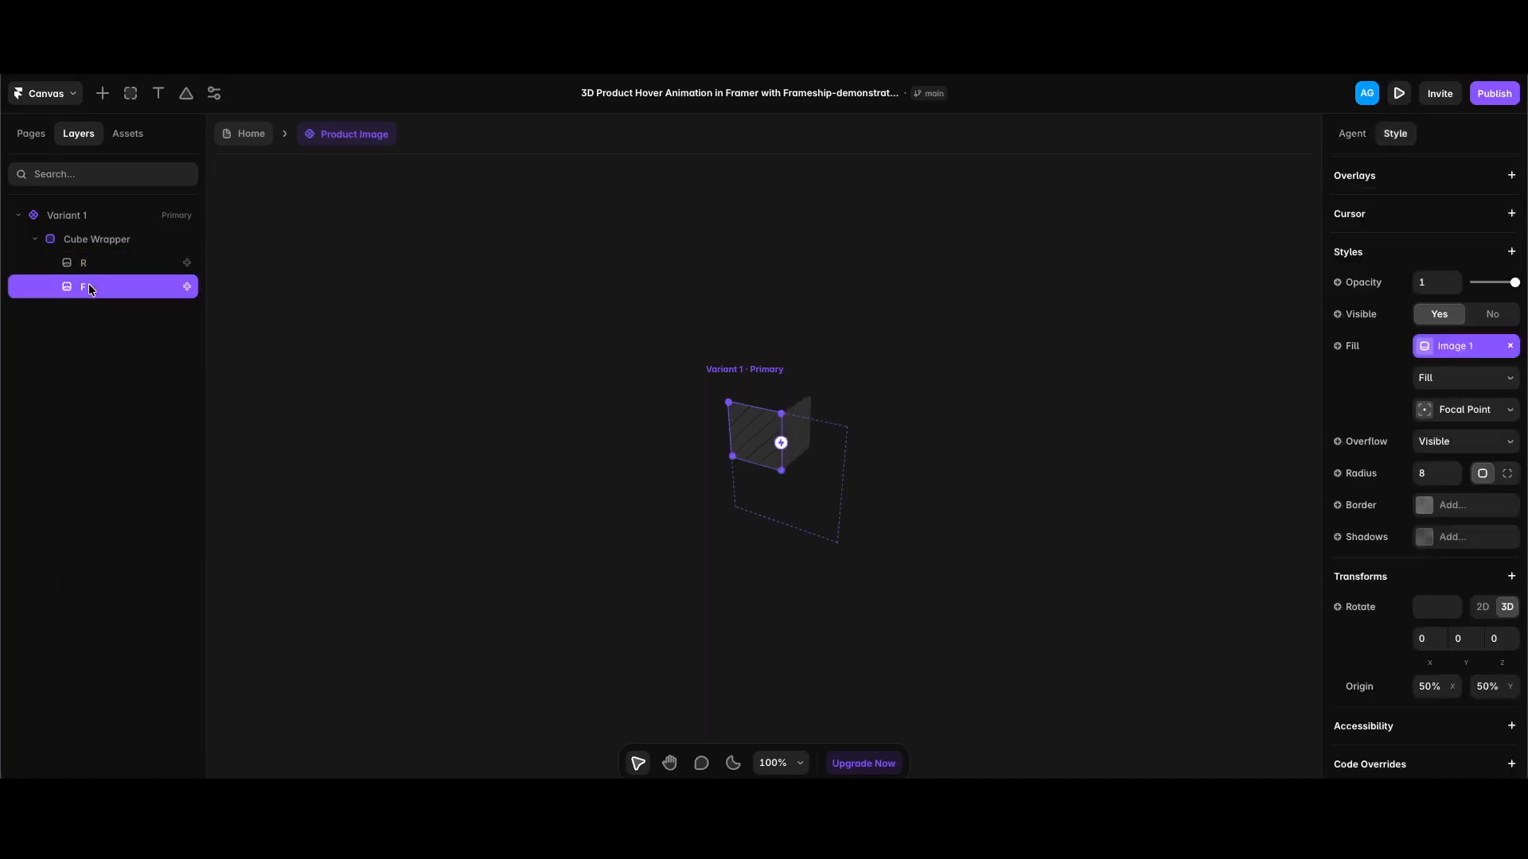
key(super+d)
key(super+r)
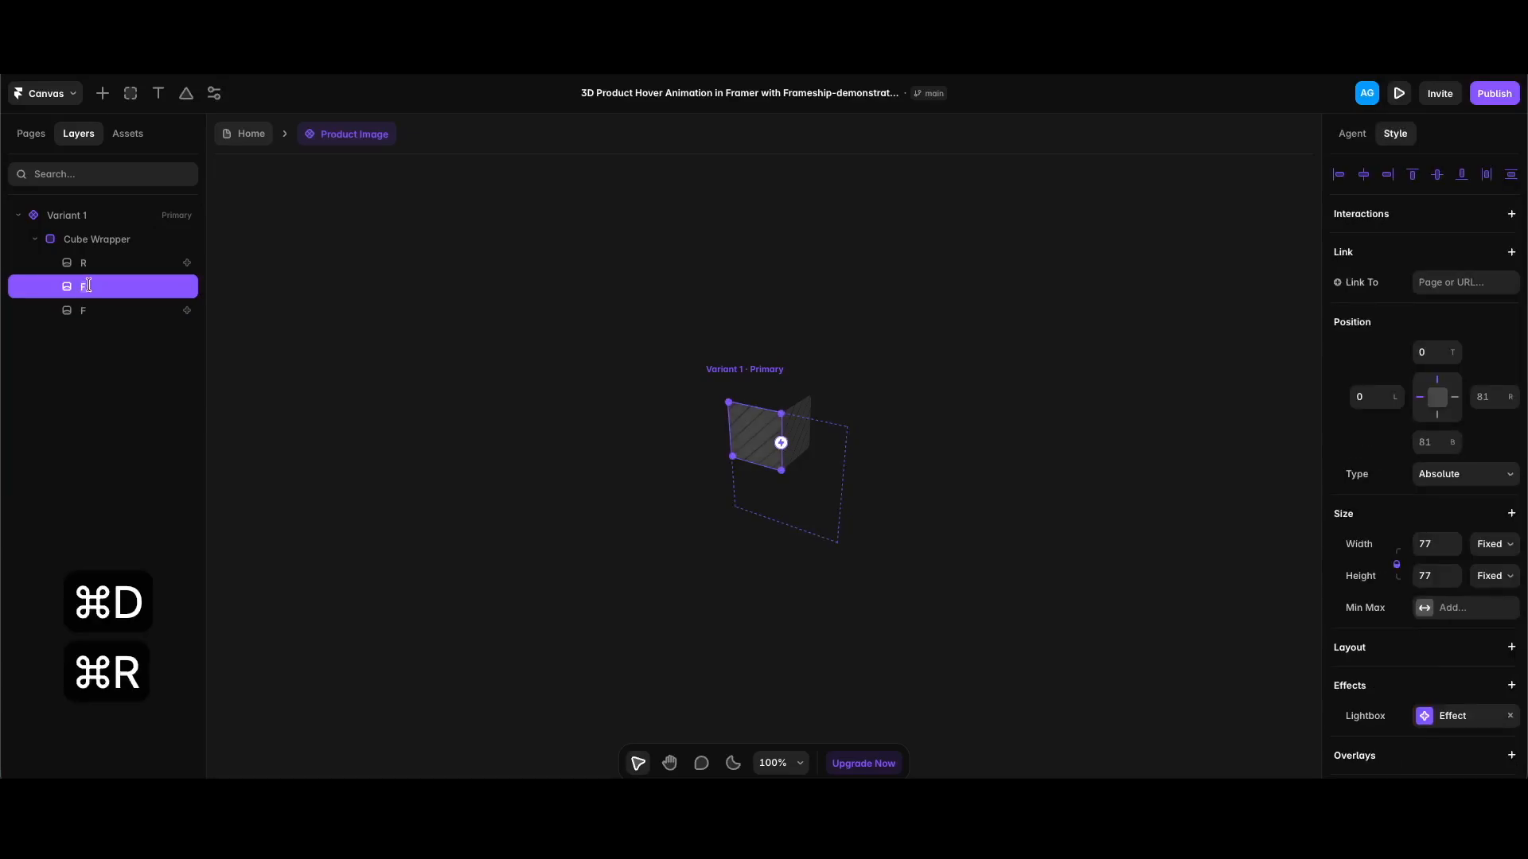
text(T)
Set layer T's transform origin Y to 0%, keeping origin X at 50%.
scroll(1423, 553, down, 10)
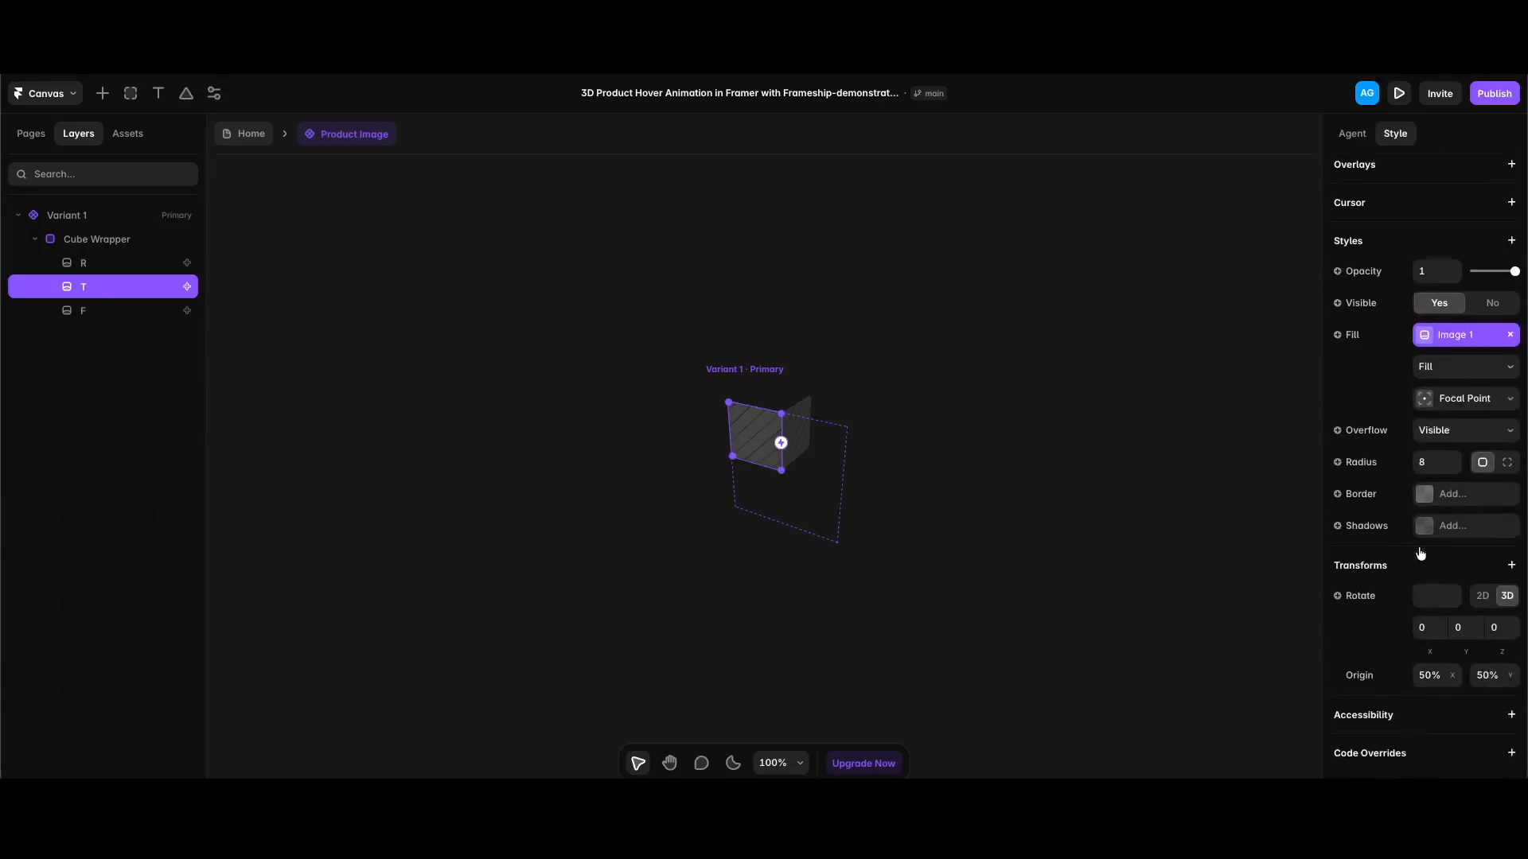
text(0)
key(Return)
click(1494, 691)
text(0)
key(Return)
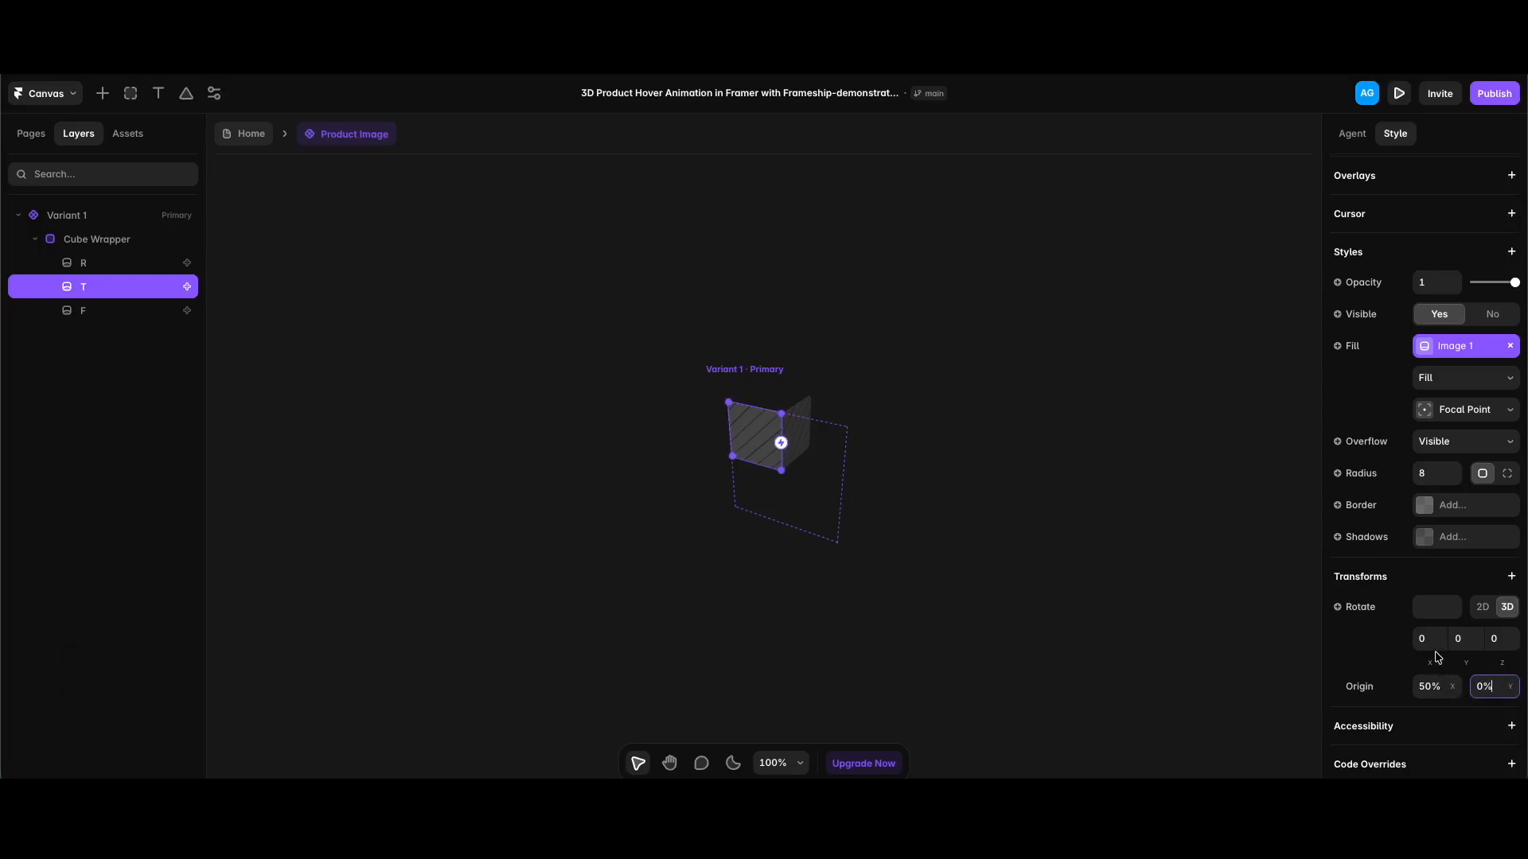
Rotate layer T to -90 degrees about the X axis to form the cube's top face.
click(1431, 643)
key(shift+Down)
key(shift+Down)
key(shift+Down)
key(shift+Down)
key(shift+Down)
key(shift+Down)
key(shift+Down)
key(shift+Down)
key(shift+Down)
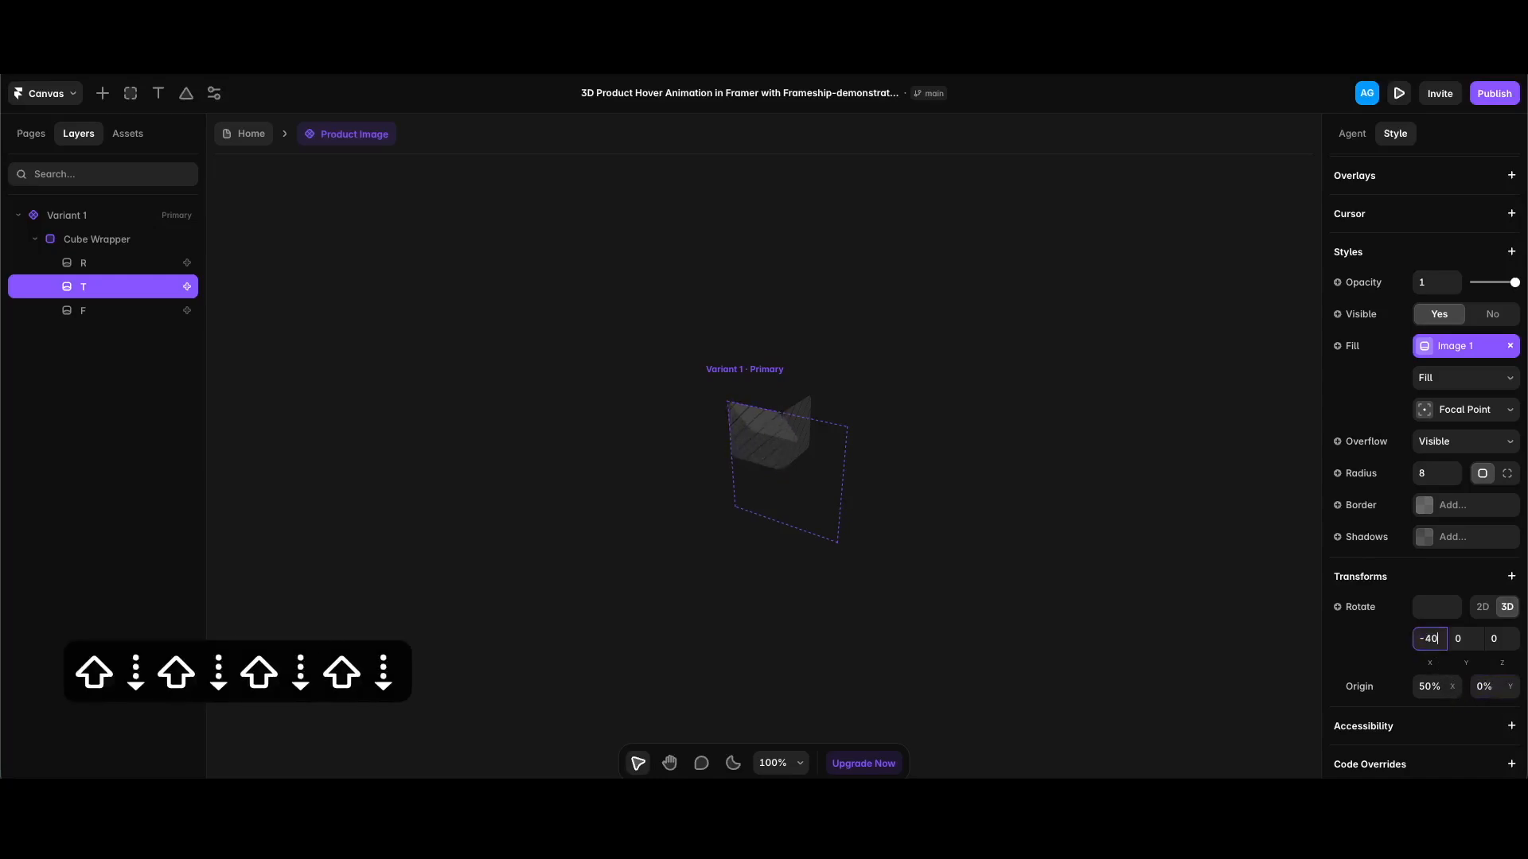
Make another copy of layer F and rename it Btm.
click(92, 319)
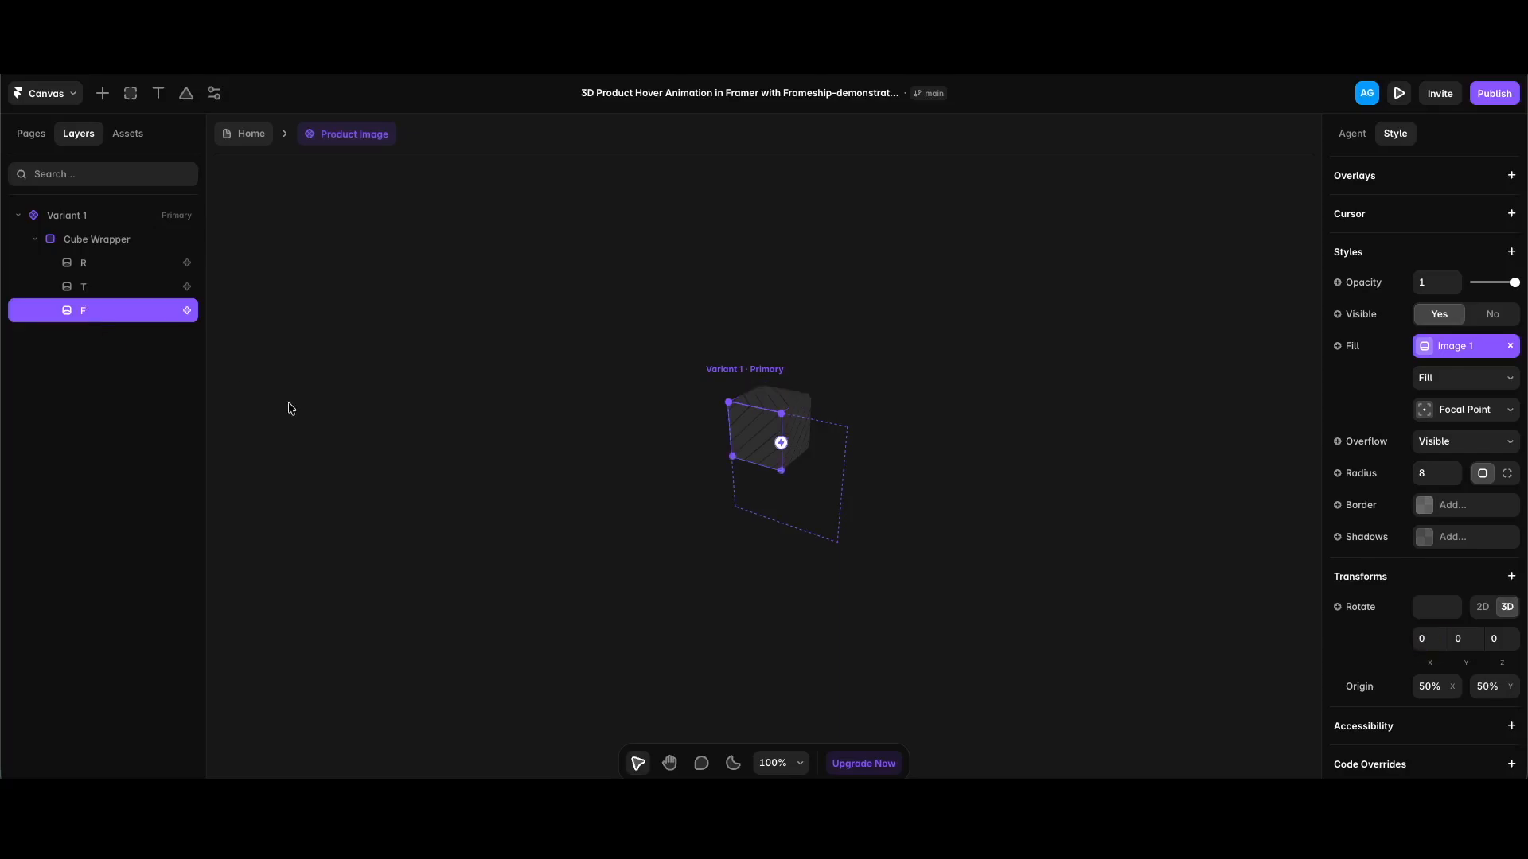
key(super+d)
key(super+r)
text(Btm)
key(Return)
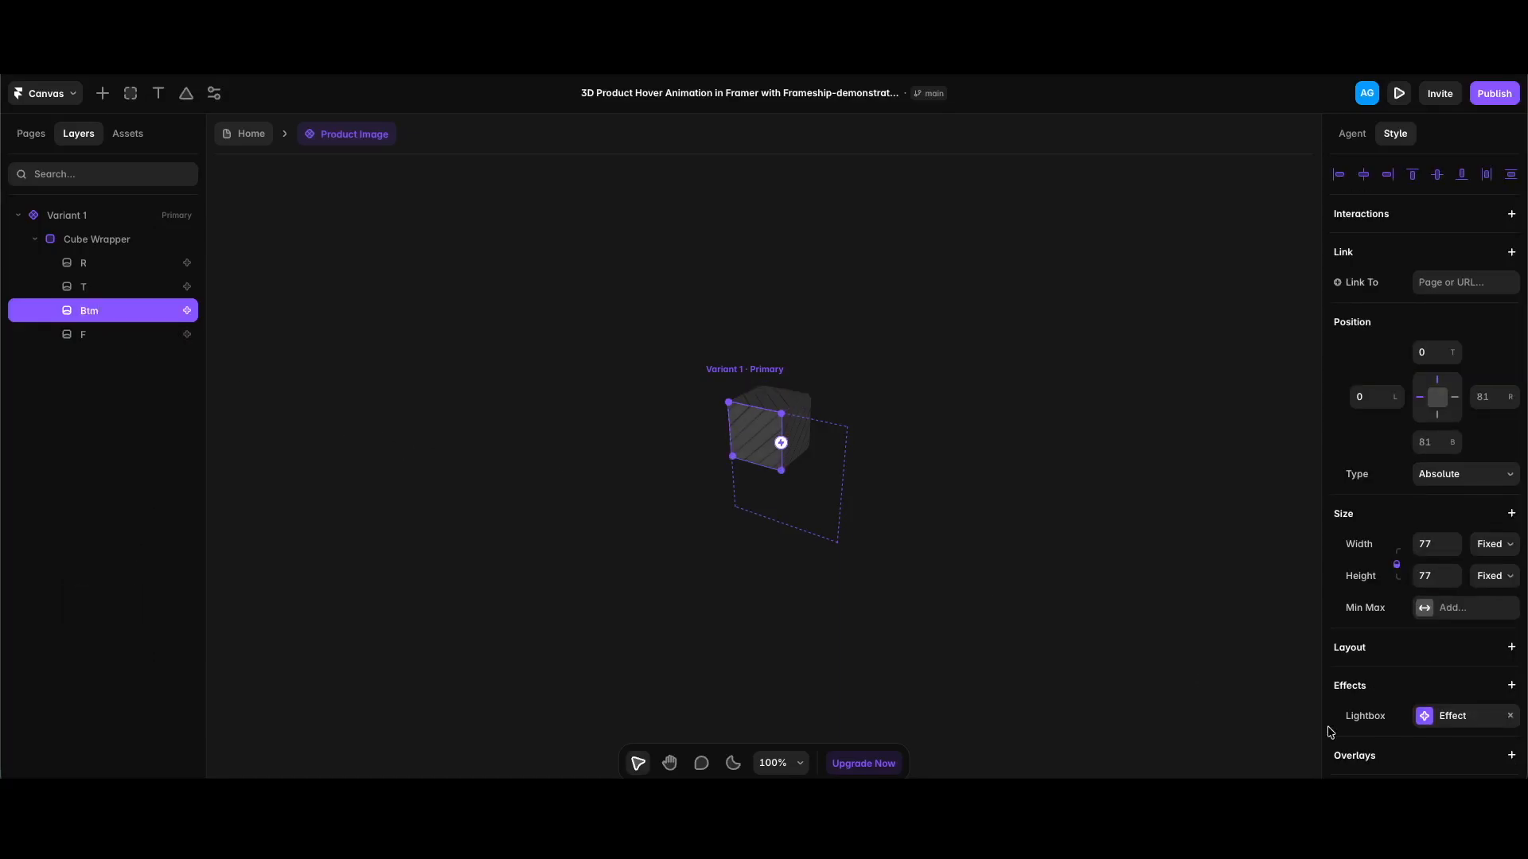
Set layer Btm's transform origin to 0% in X and 100% in Y.
scroll(1361, 716, down, 8)
click(1429, 687)
text(0)
key(Return)
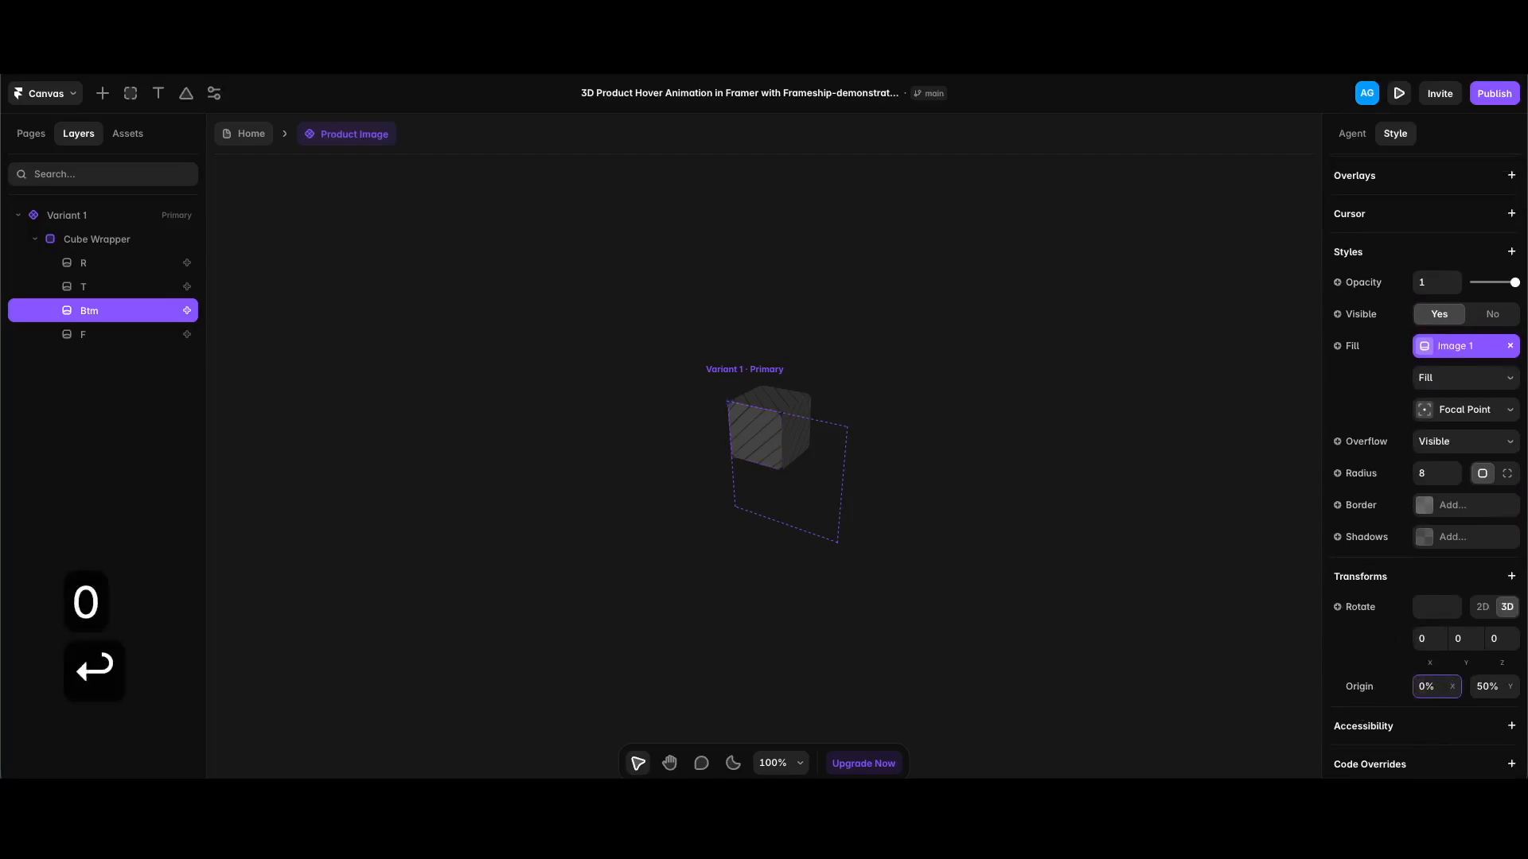
click(1485, 690)
text(100)
key(Return)
Rotate layer Btm to 90 degrees about the X axis to form the cube's bottom face.
click(1428, 643)
key(shift+Up)
key(shift+Up)
key(shift+Up)
key(shift+Up)
key(shift+Up)
key(shift+Up)
key(shift+Up)
key(shift+Up)
key(shift+Up)
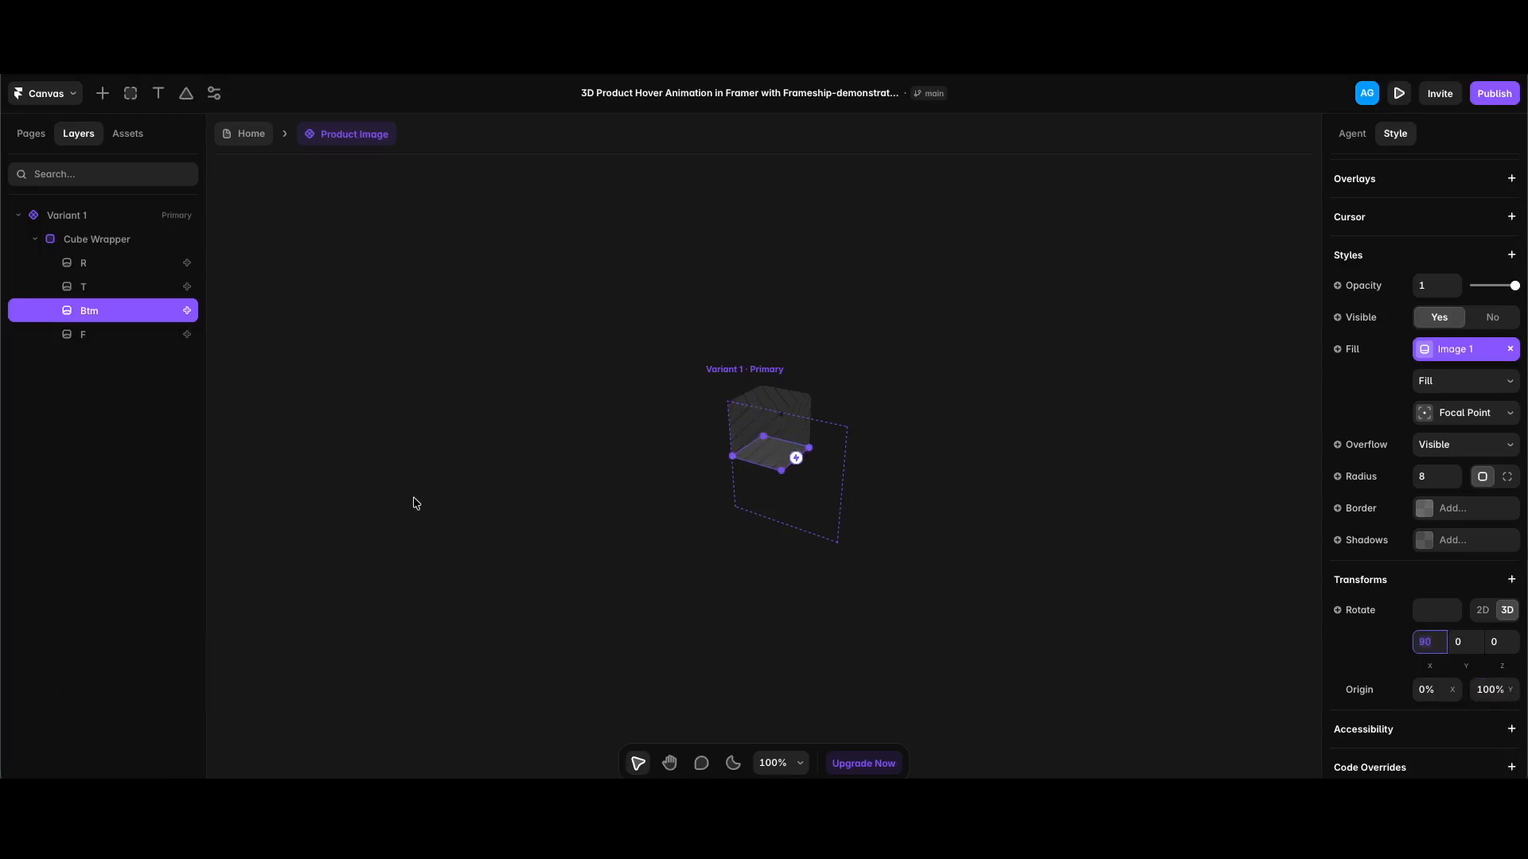
Duplicate layer F once more and rename the copy B.
click(89, 335)
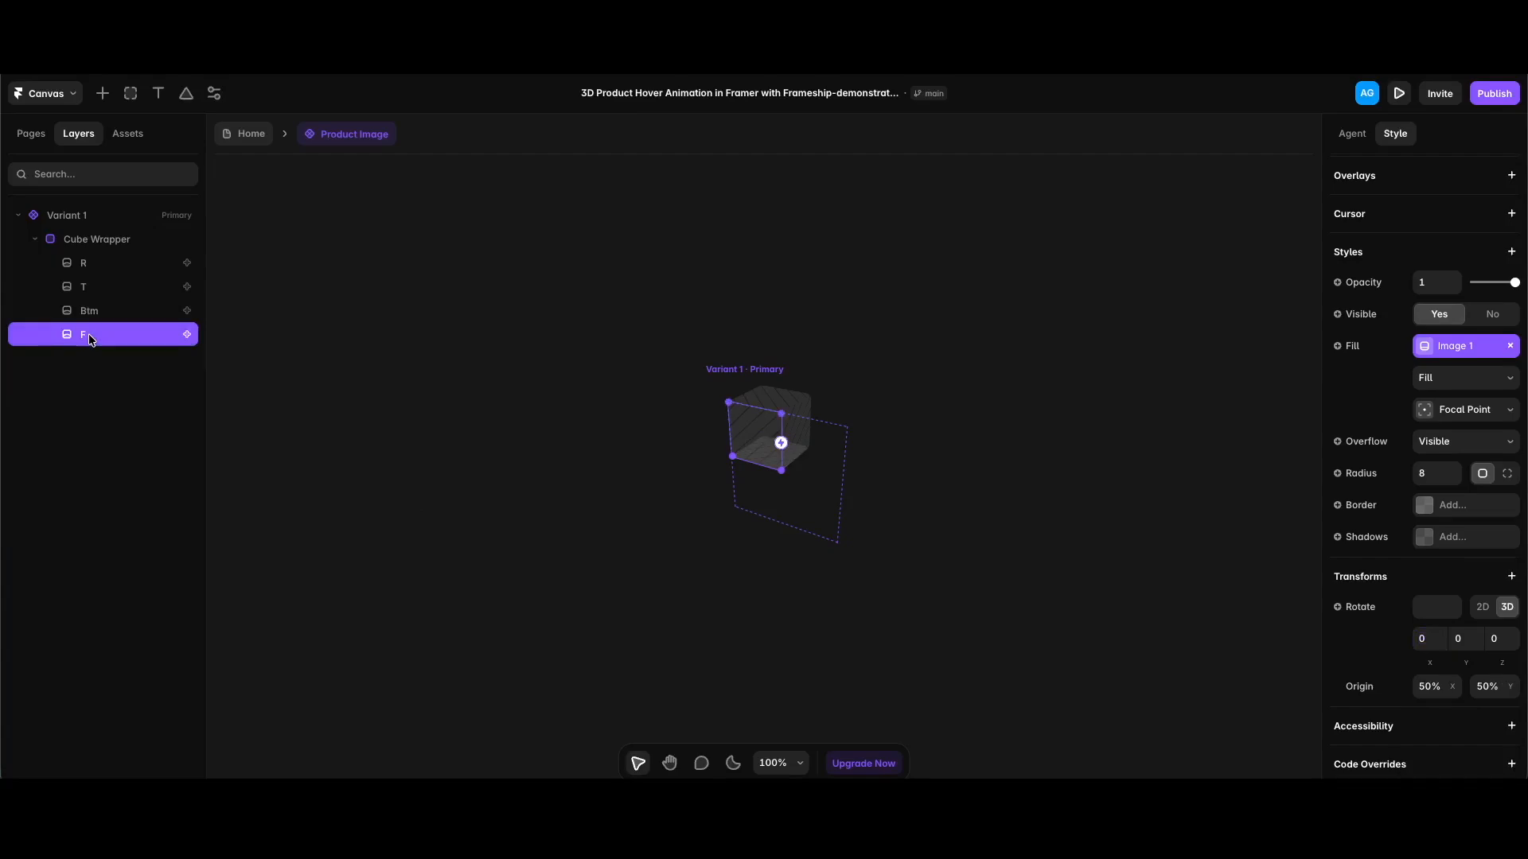
key(super+d)
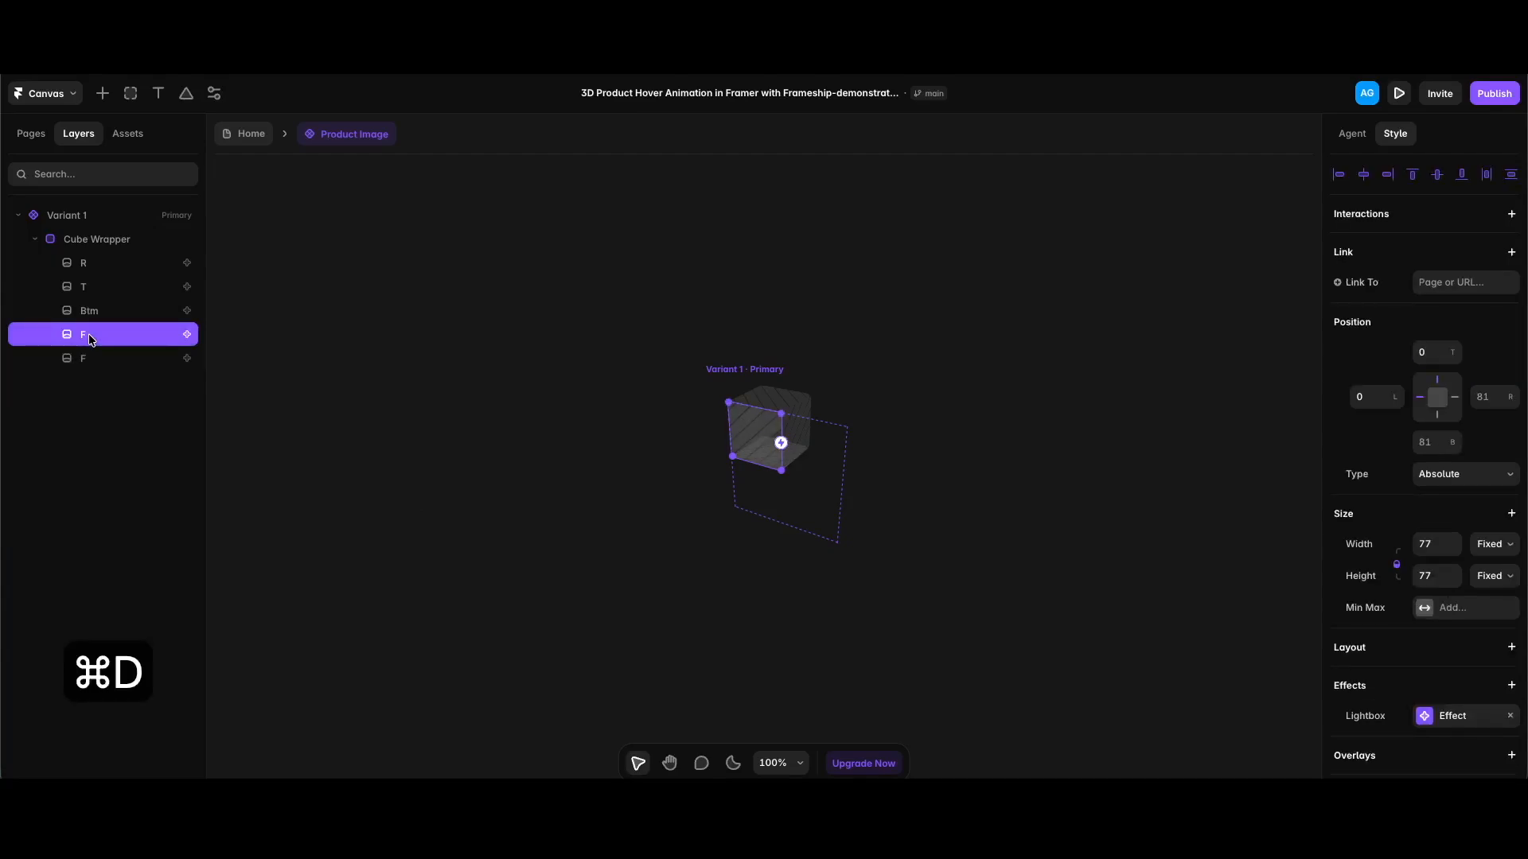
key(super+r)
text(B)
key(Return)
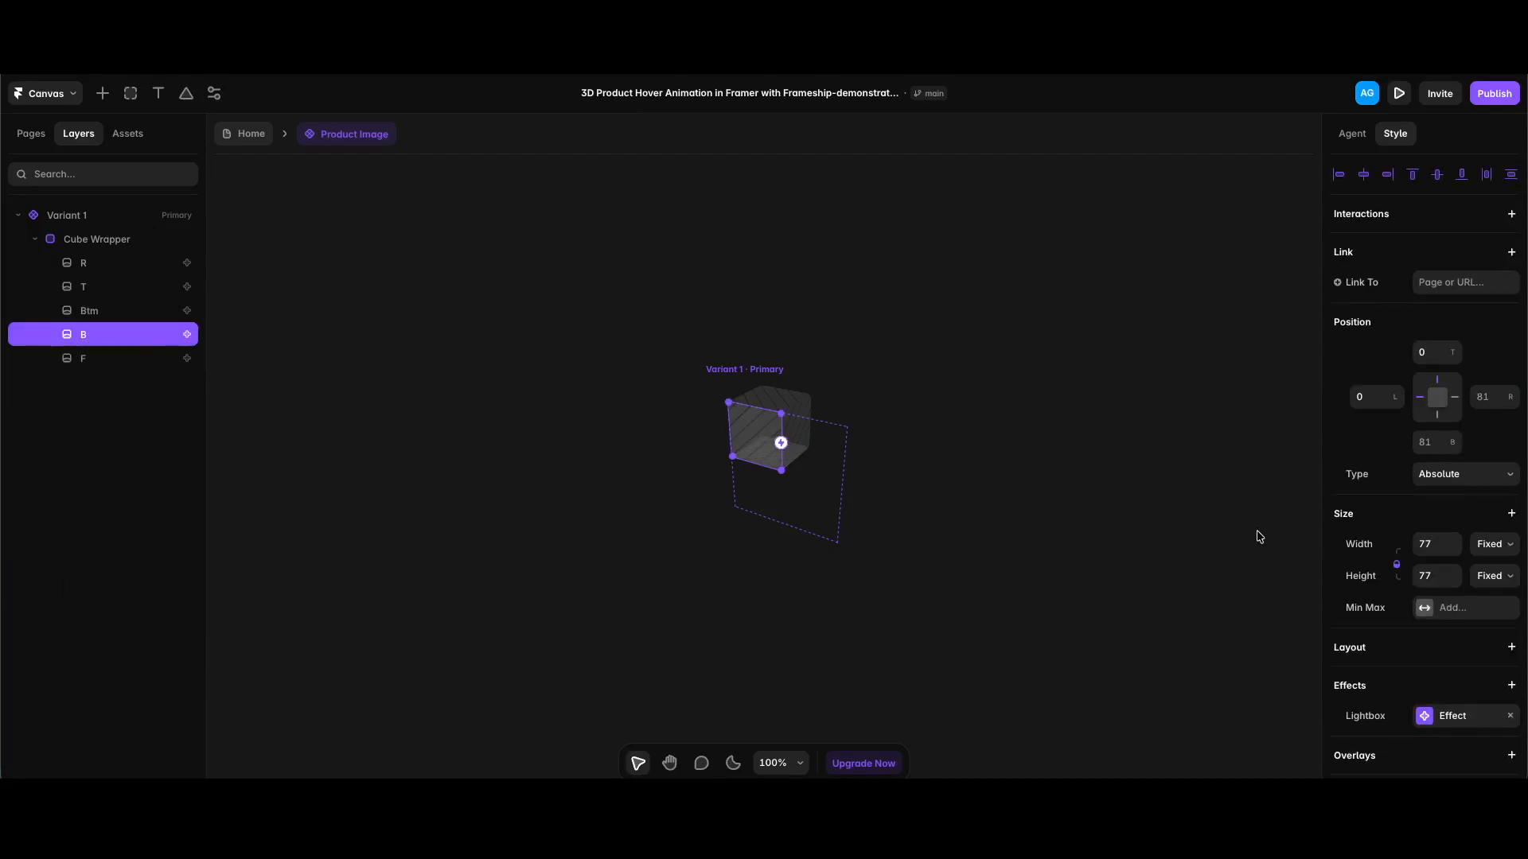
Add a Depth transform to layer B and set it to -77 to form the cube's back face.
scroll(1448, 587, down, 7)
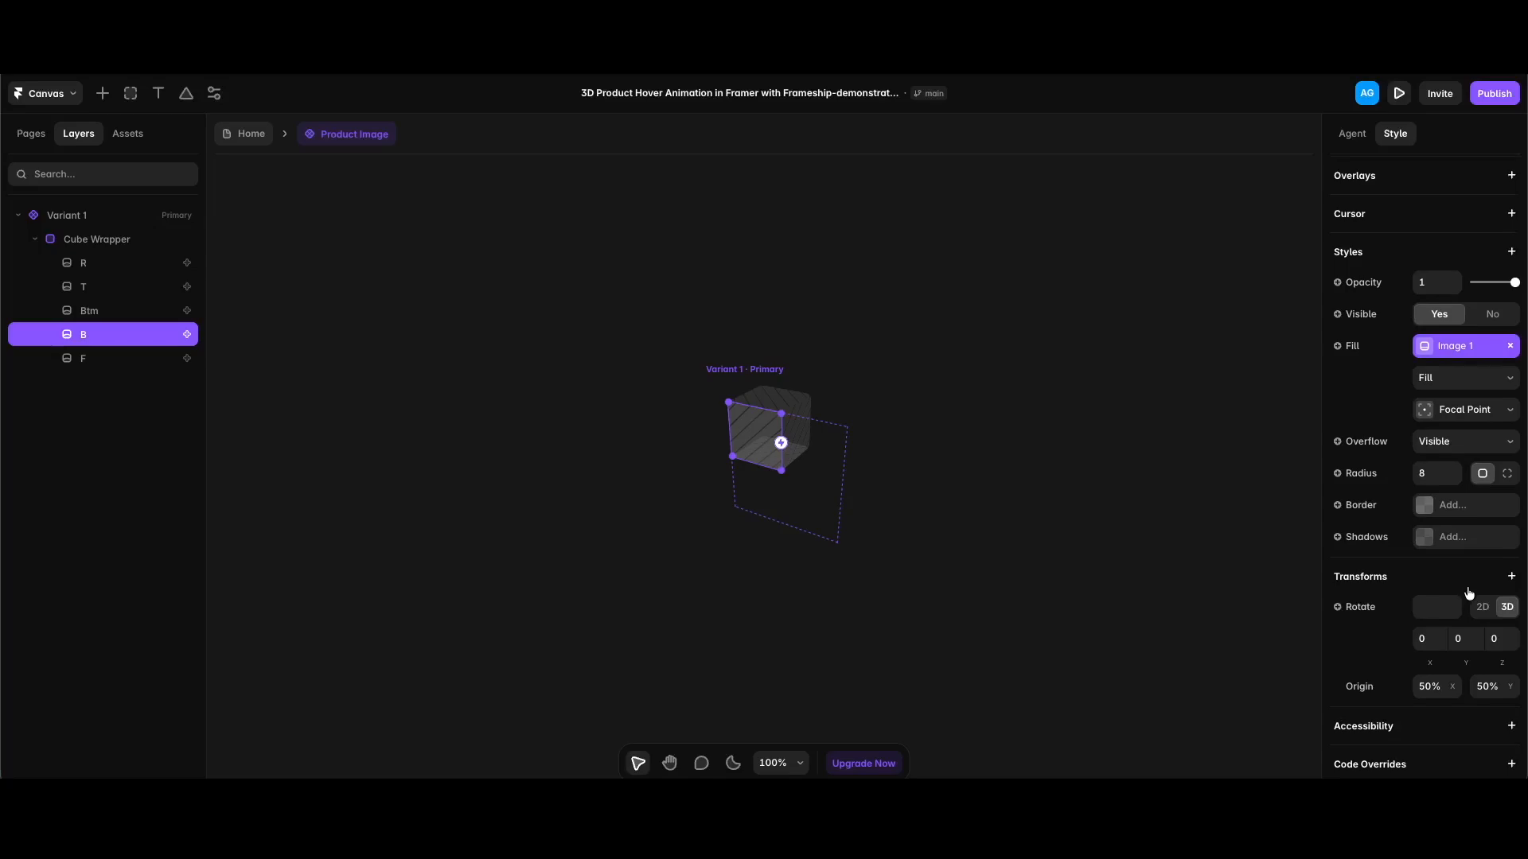
click(1511, 576)
click(1450, 666)
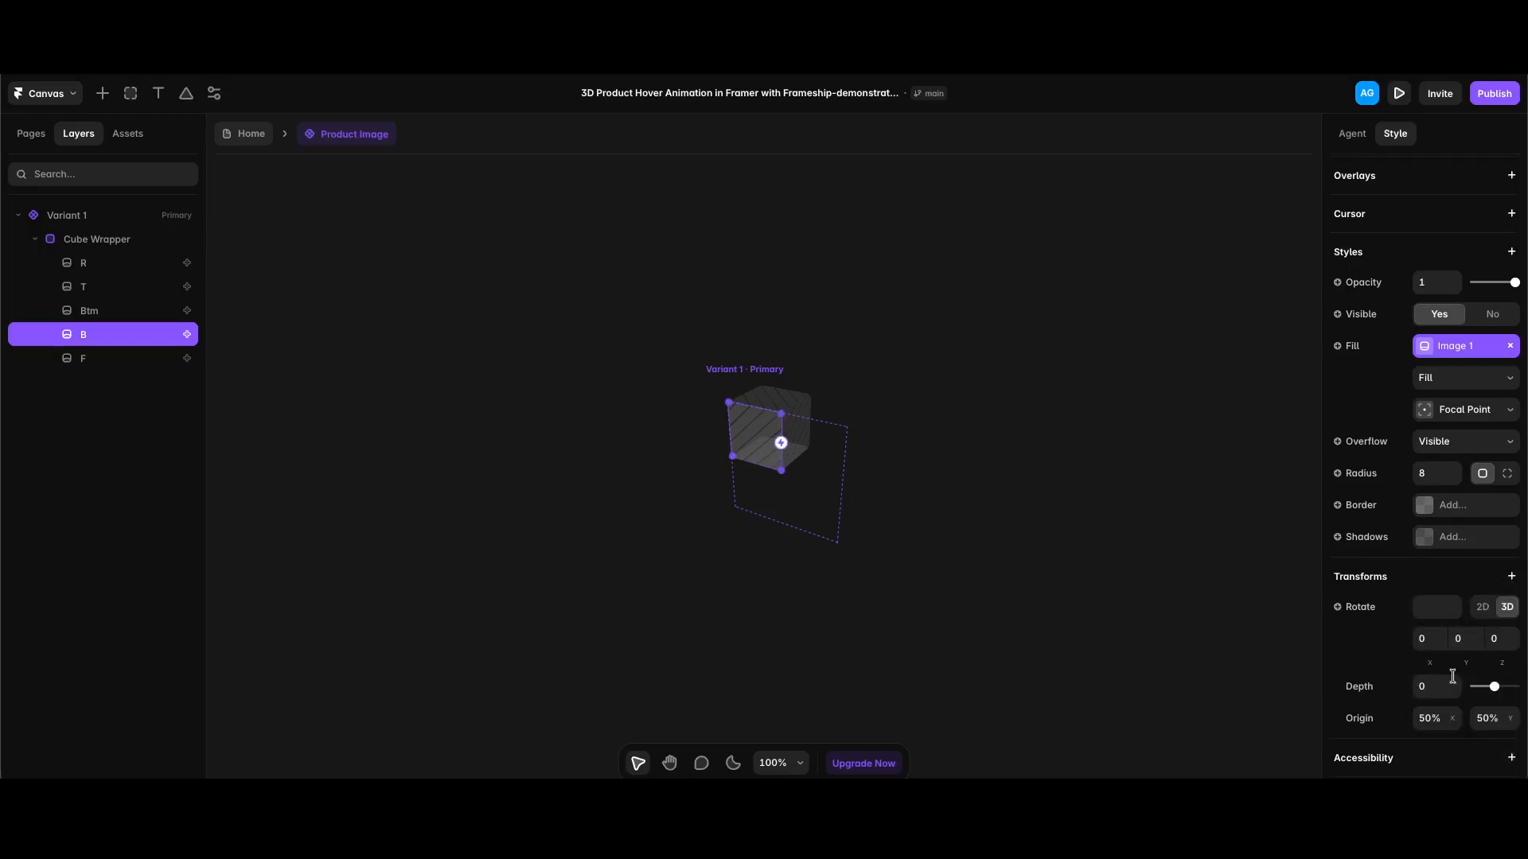
click(1431, 686)
key(shift+Down)
key(shift+Down)
key(shift+Down)
key(shift+Down)
key(shift+Down)
key(shift+Down)
key(shift+Down)
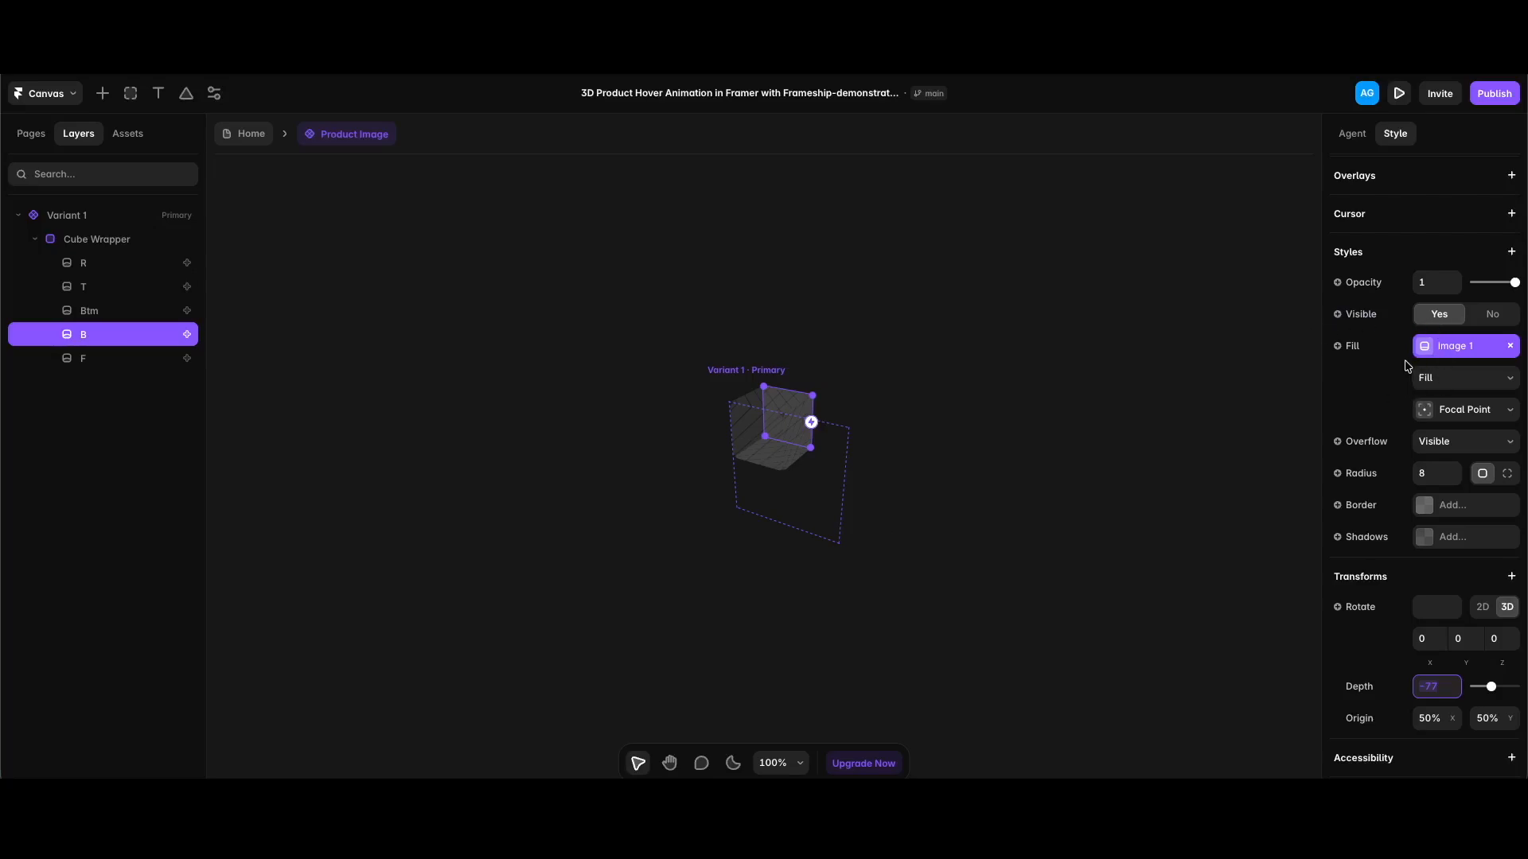
scroll(1405, 366, down, 1)
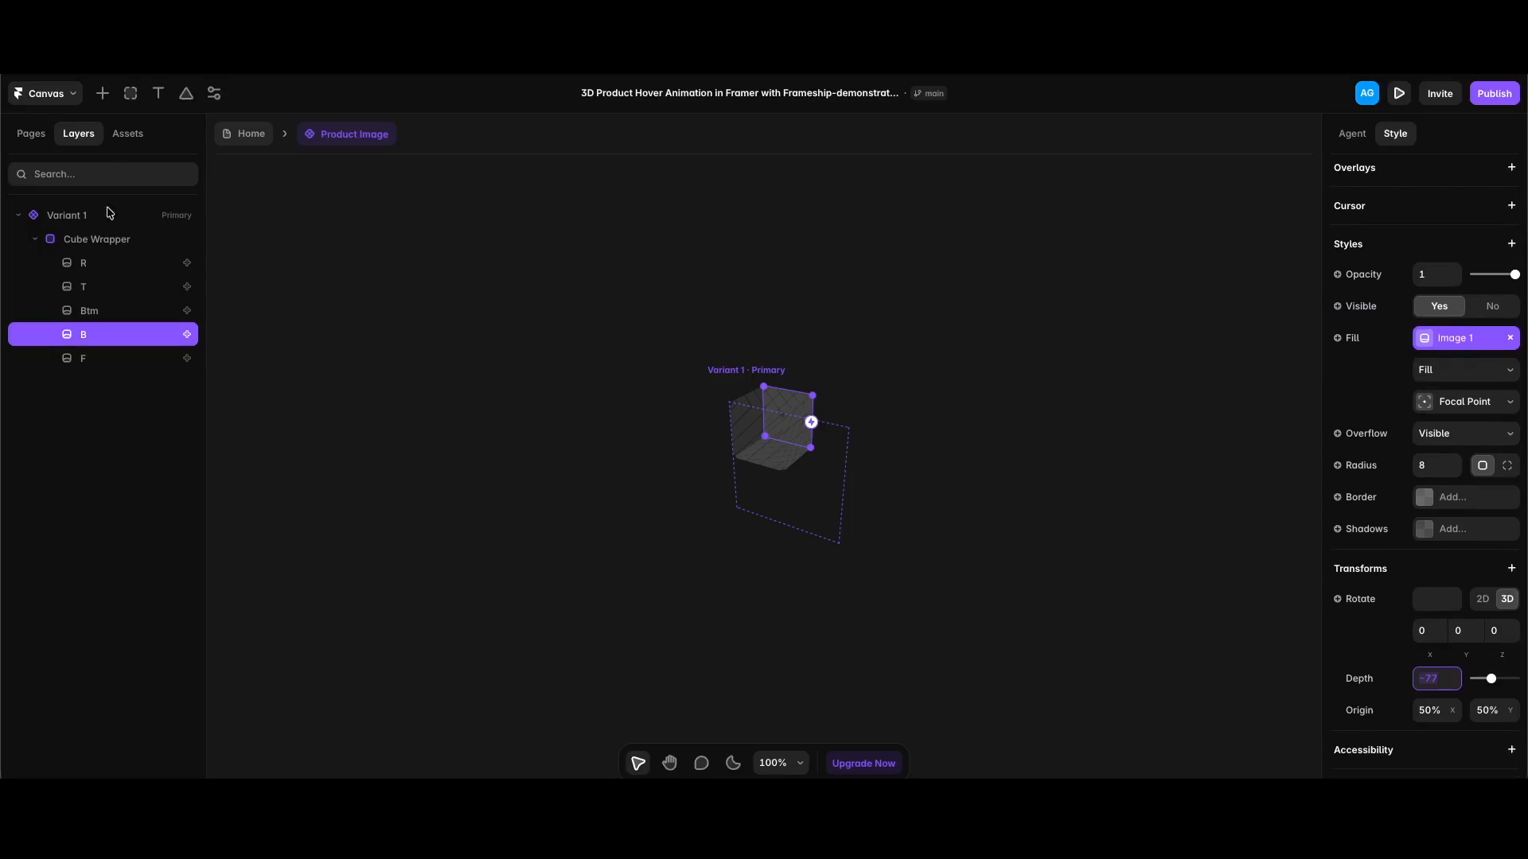
Create an image variable named Image 2 for layer R's fill.
click(88, 263)
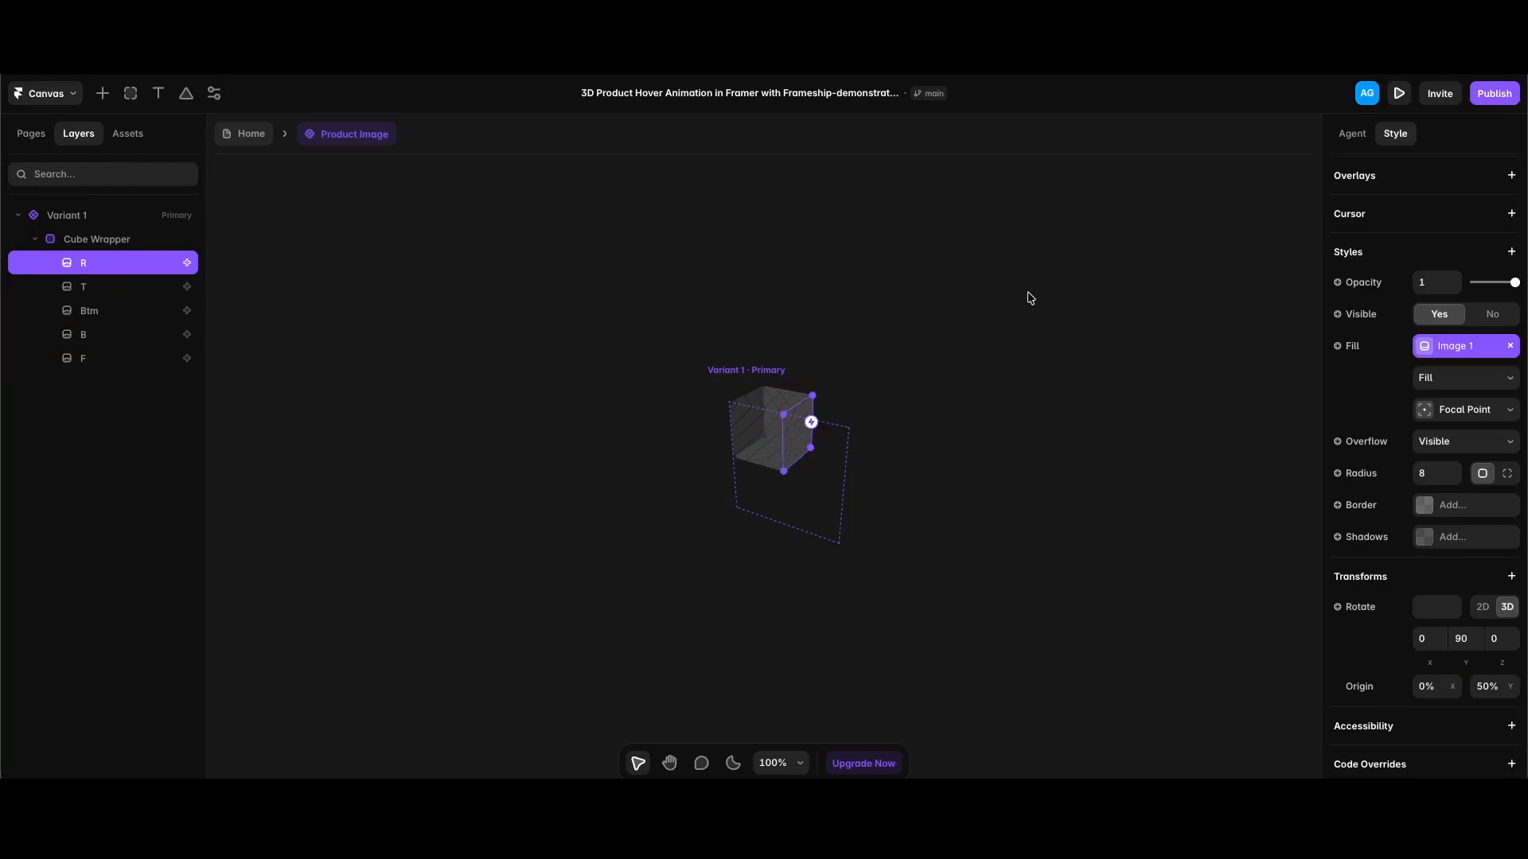
click(1339, 345)
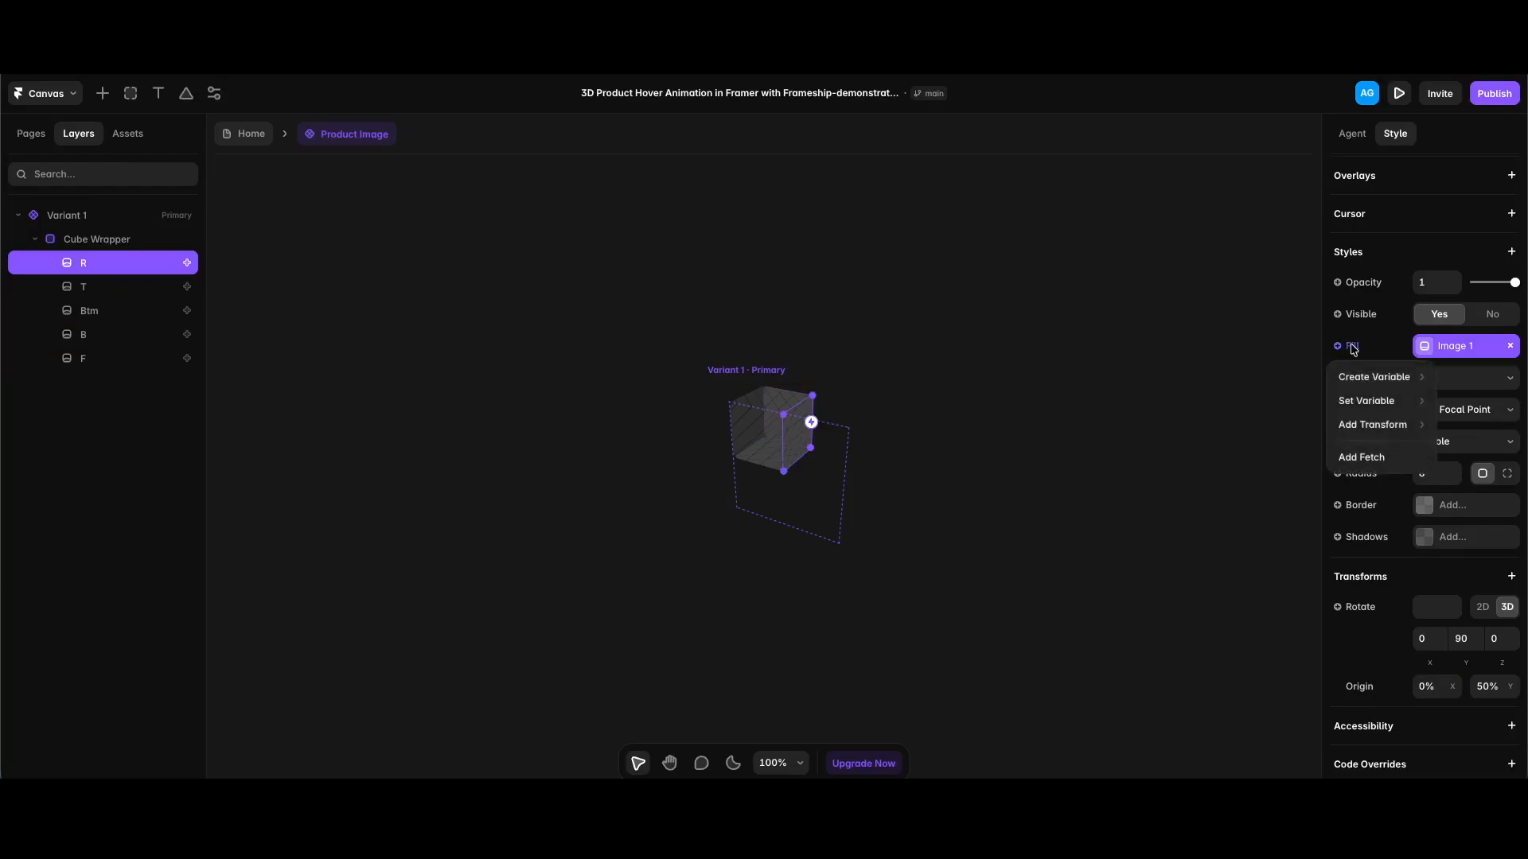
mouse_move(1352, 376)
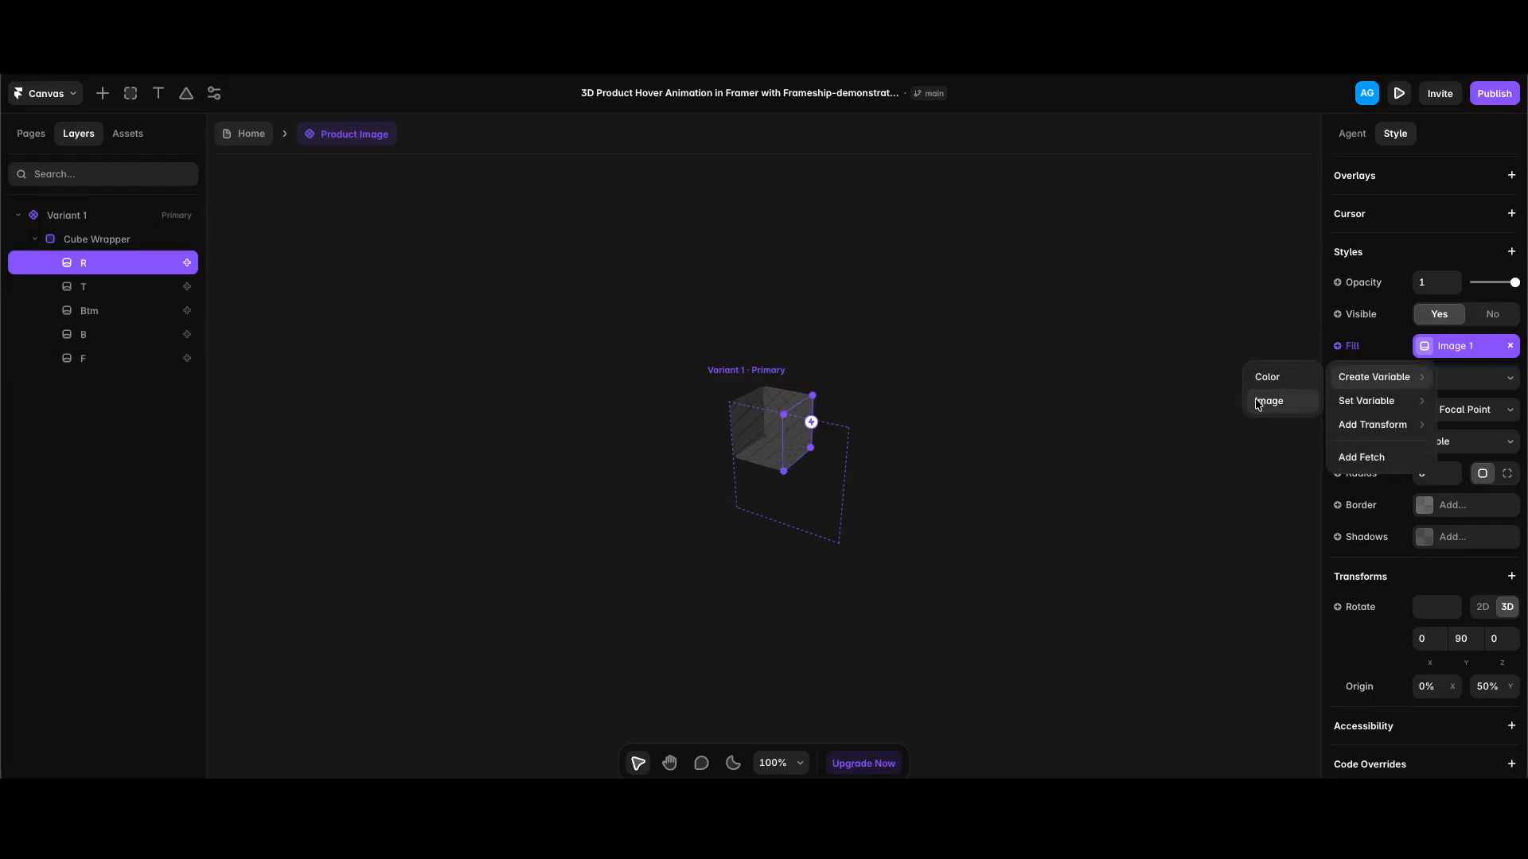
click(1263, 401)
text(2)
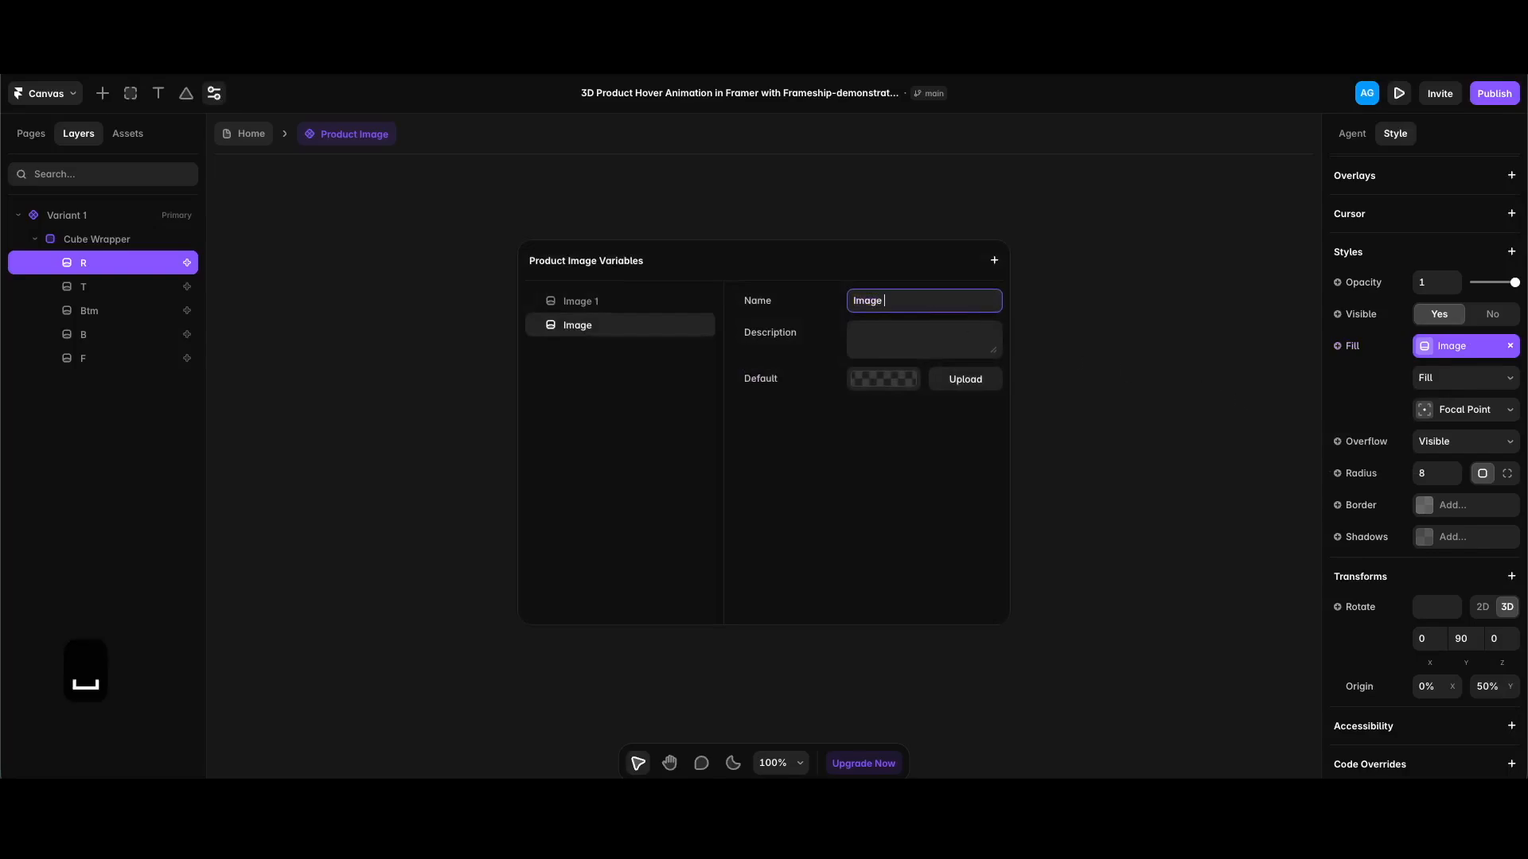
key(Return)
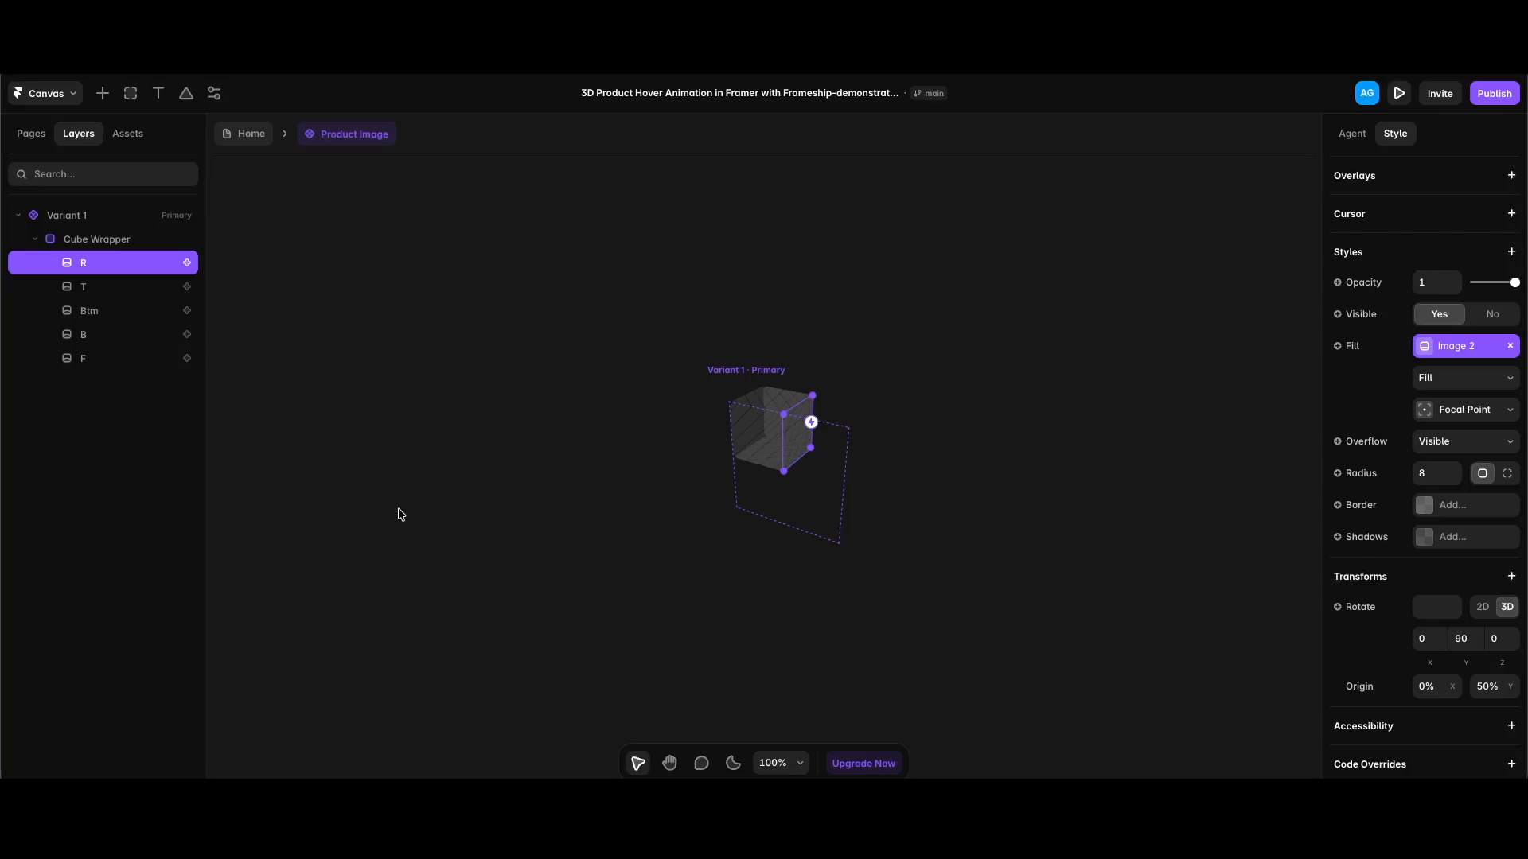
scroll(487, 480, up, 1)
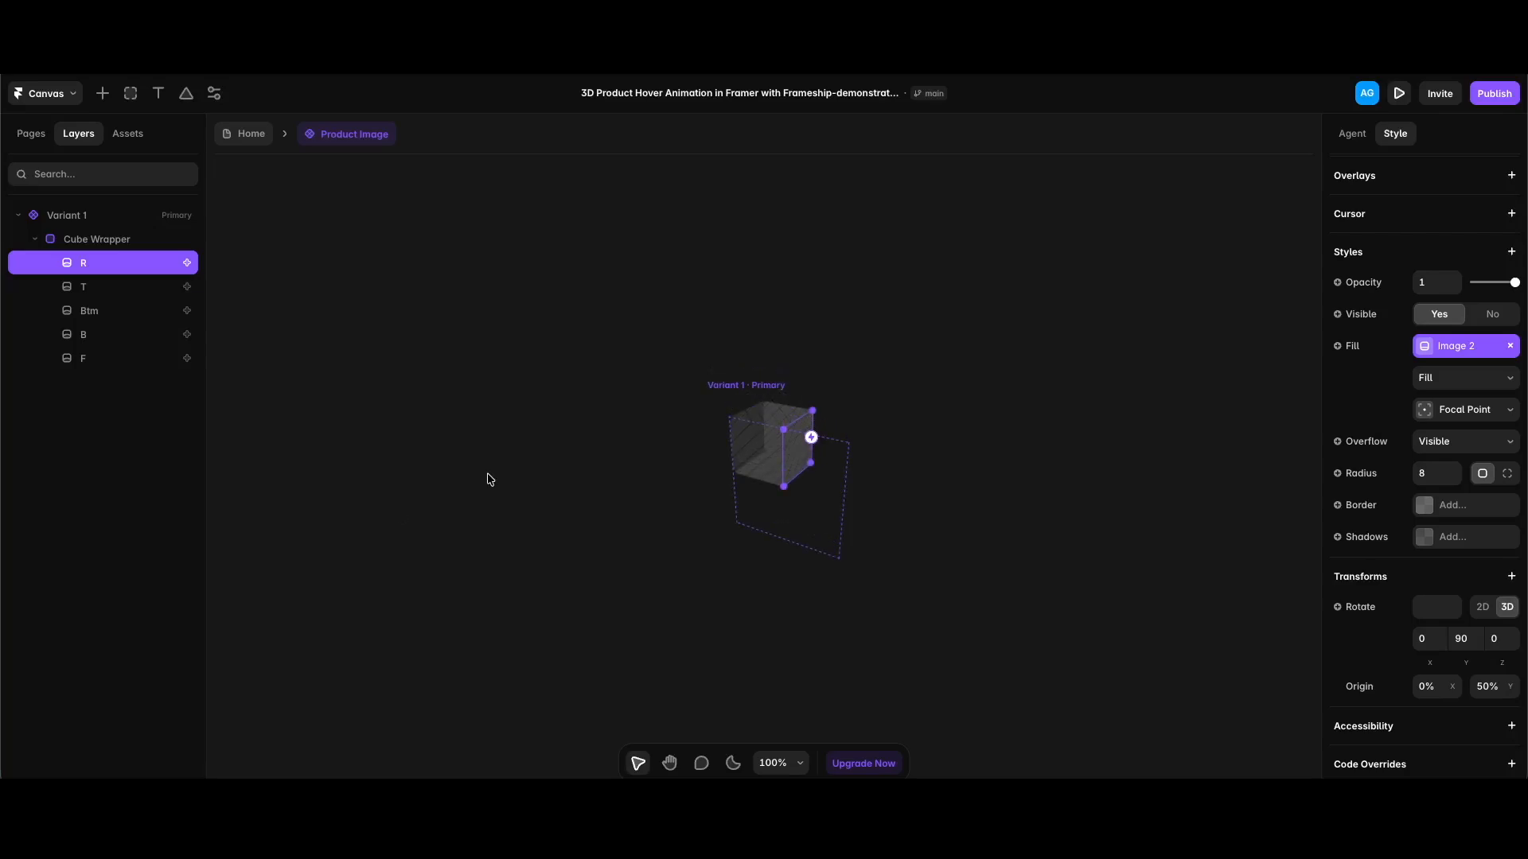
Create an image variable named Image 3 for layer B's fill.
click(117, 334)
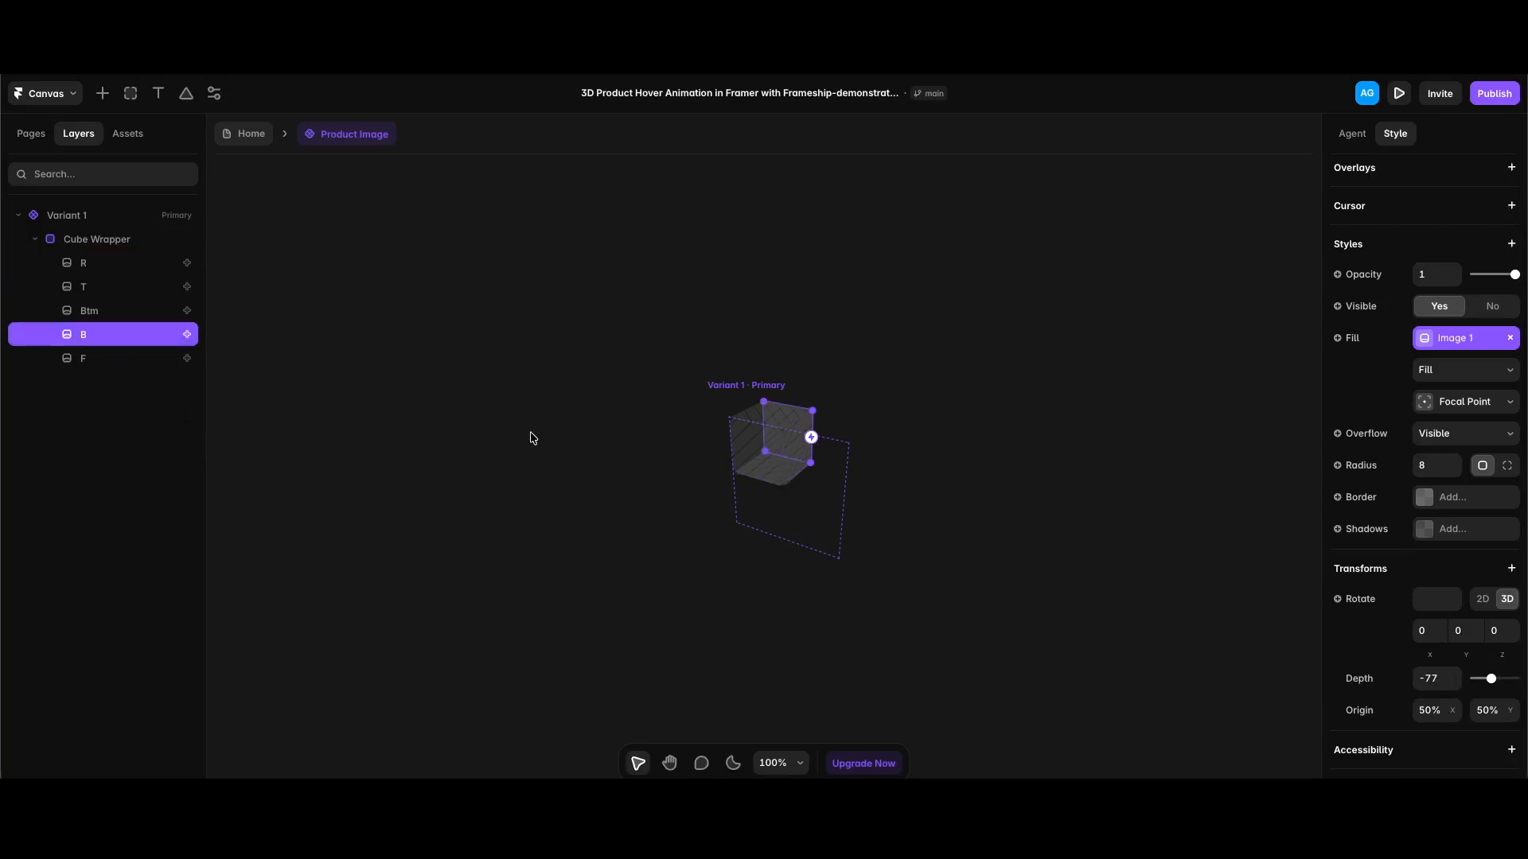
click(1357, 342)
mouse_move(1374, 369)
click(1281, 395)
click(892, 300)
text(3)
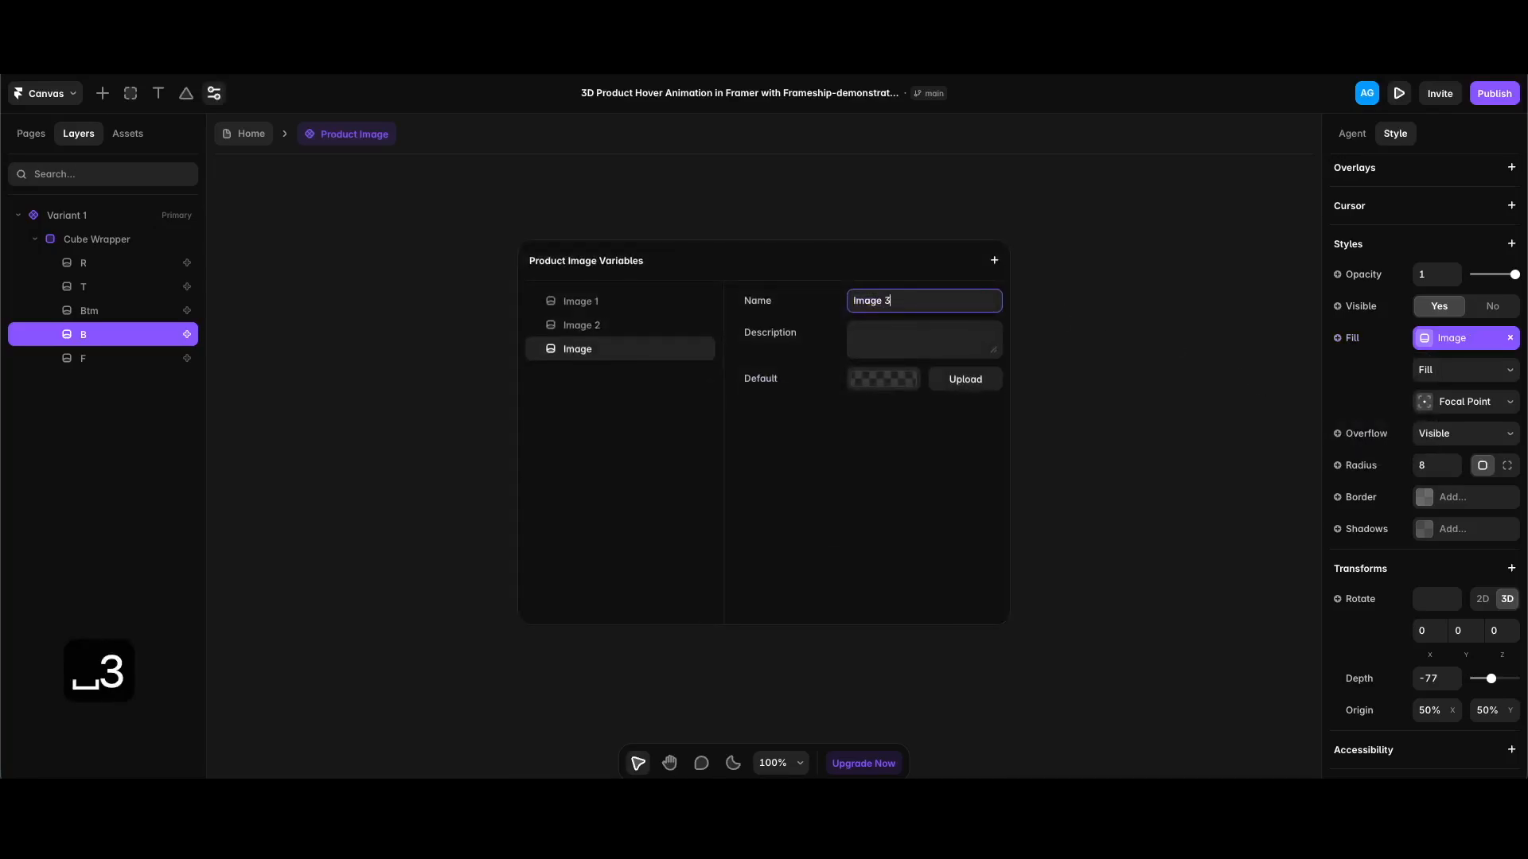
key(Return)
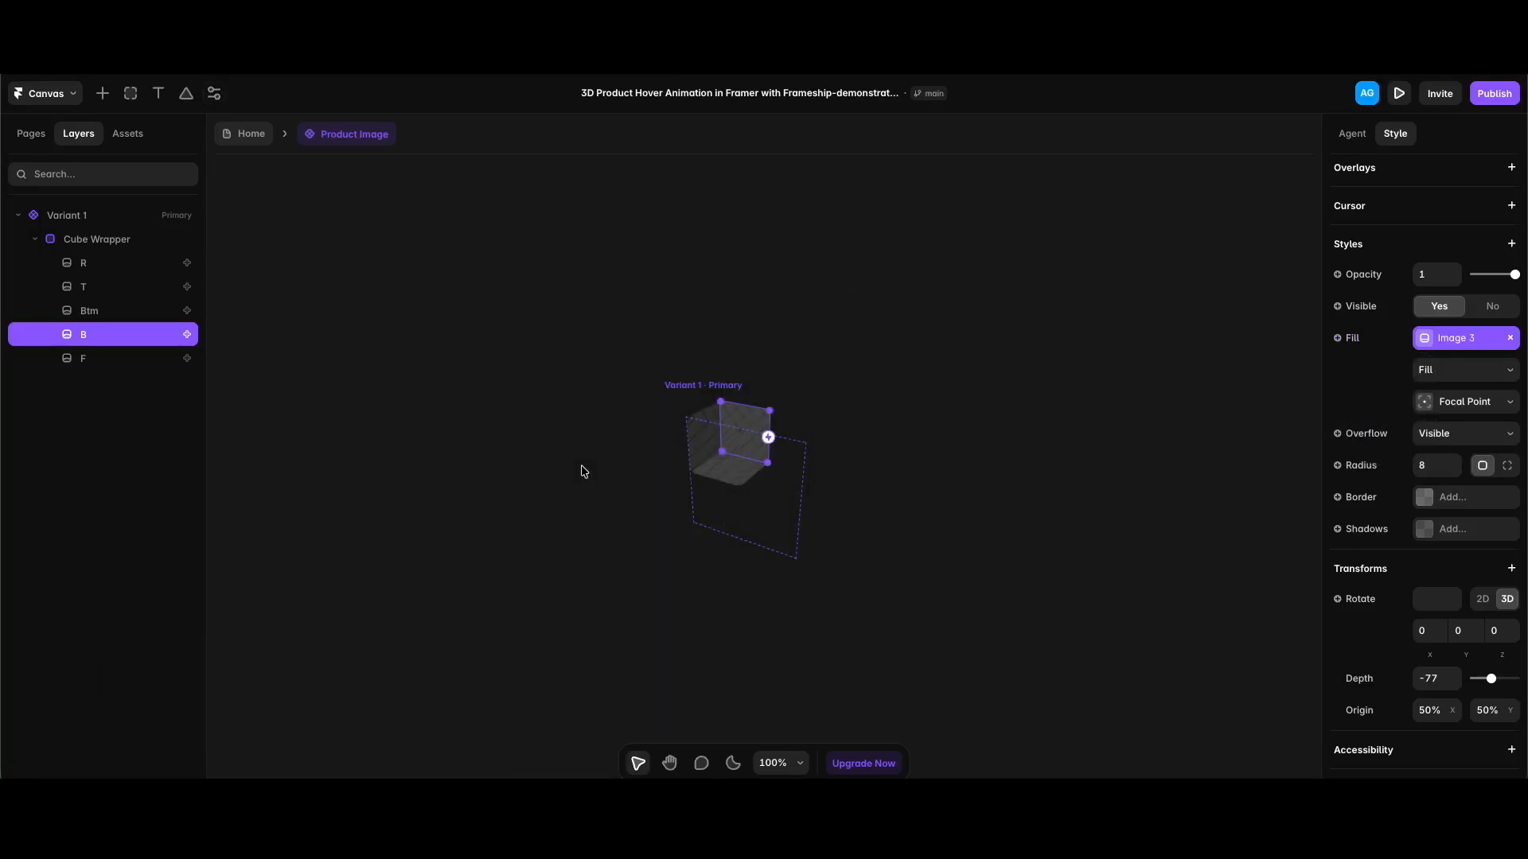
Return to the Home page and bind the Product Image component's Image 2 and Image 3 to the matching collection fields.
click(584, 471)
double_click(584, 472)
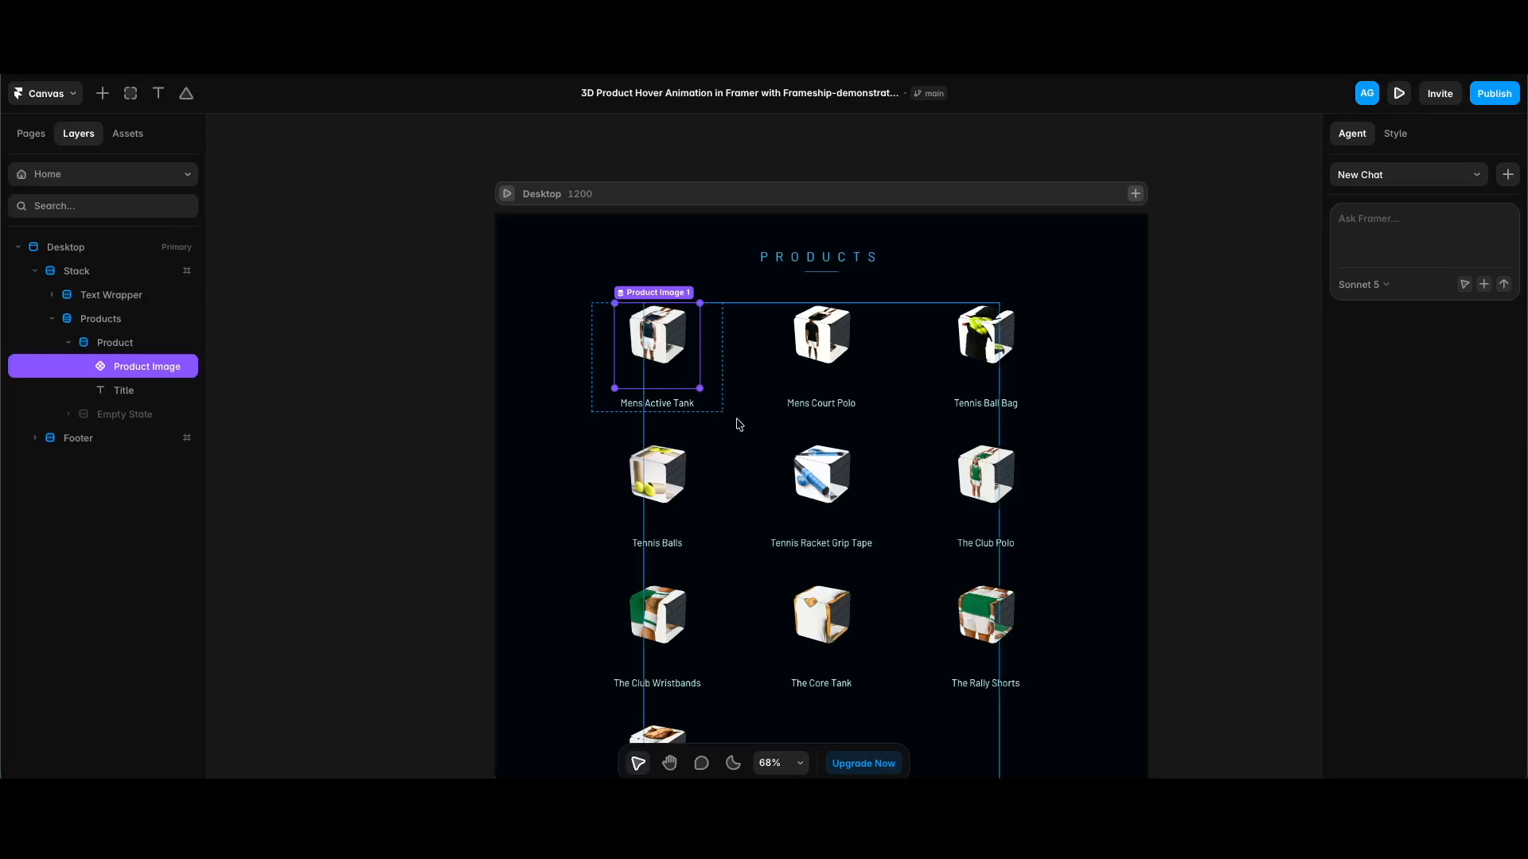
scroll(690, 340, up, 5)
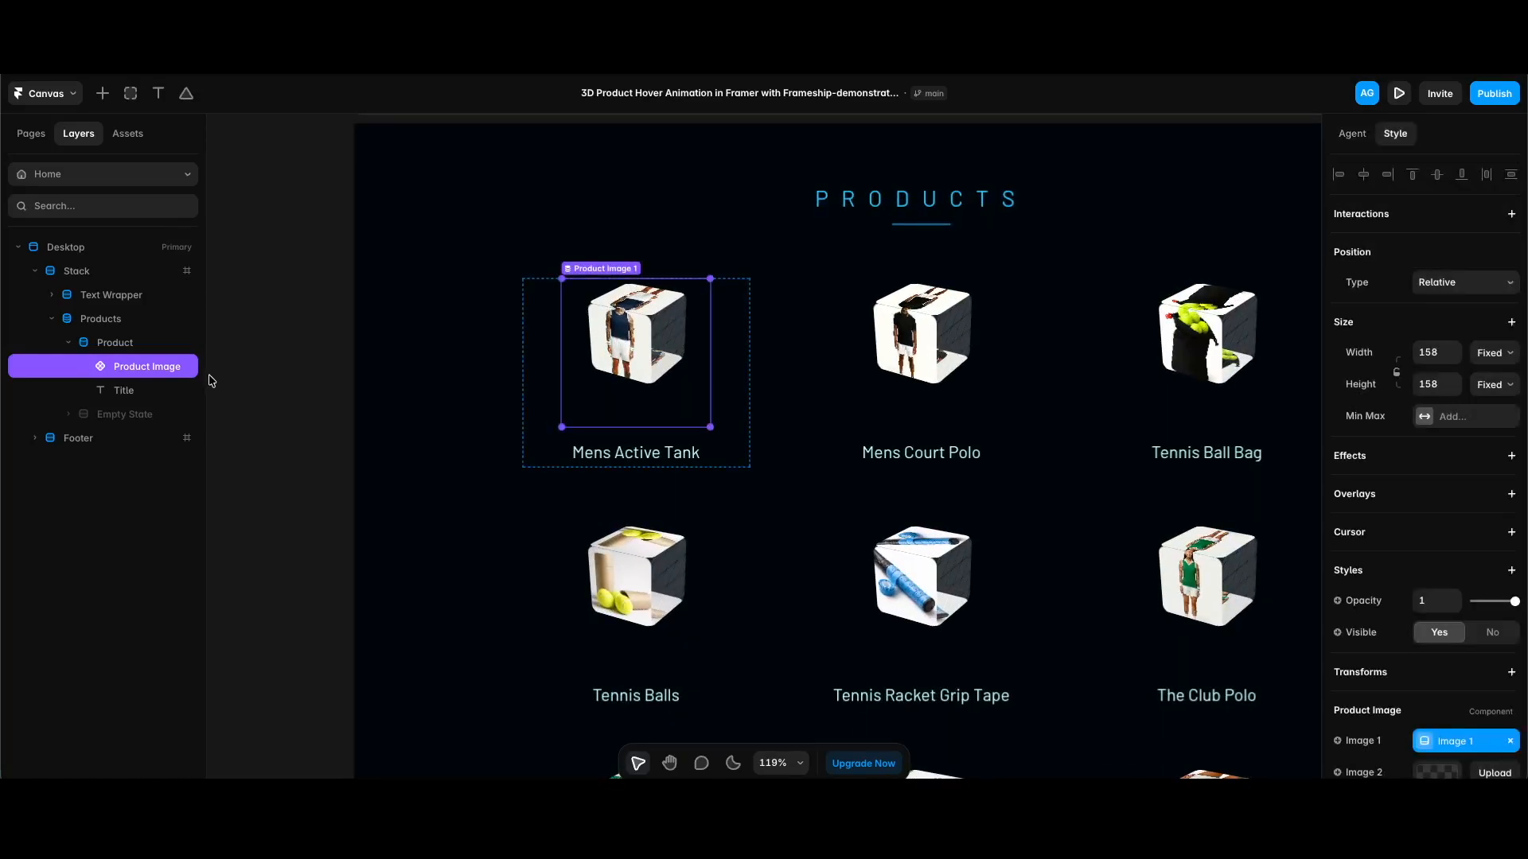
scroll(1425, 637, down, 3)
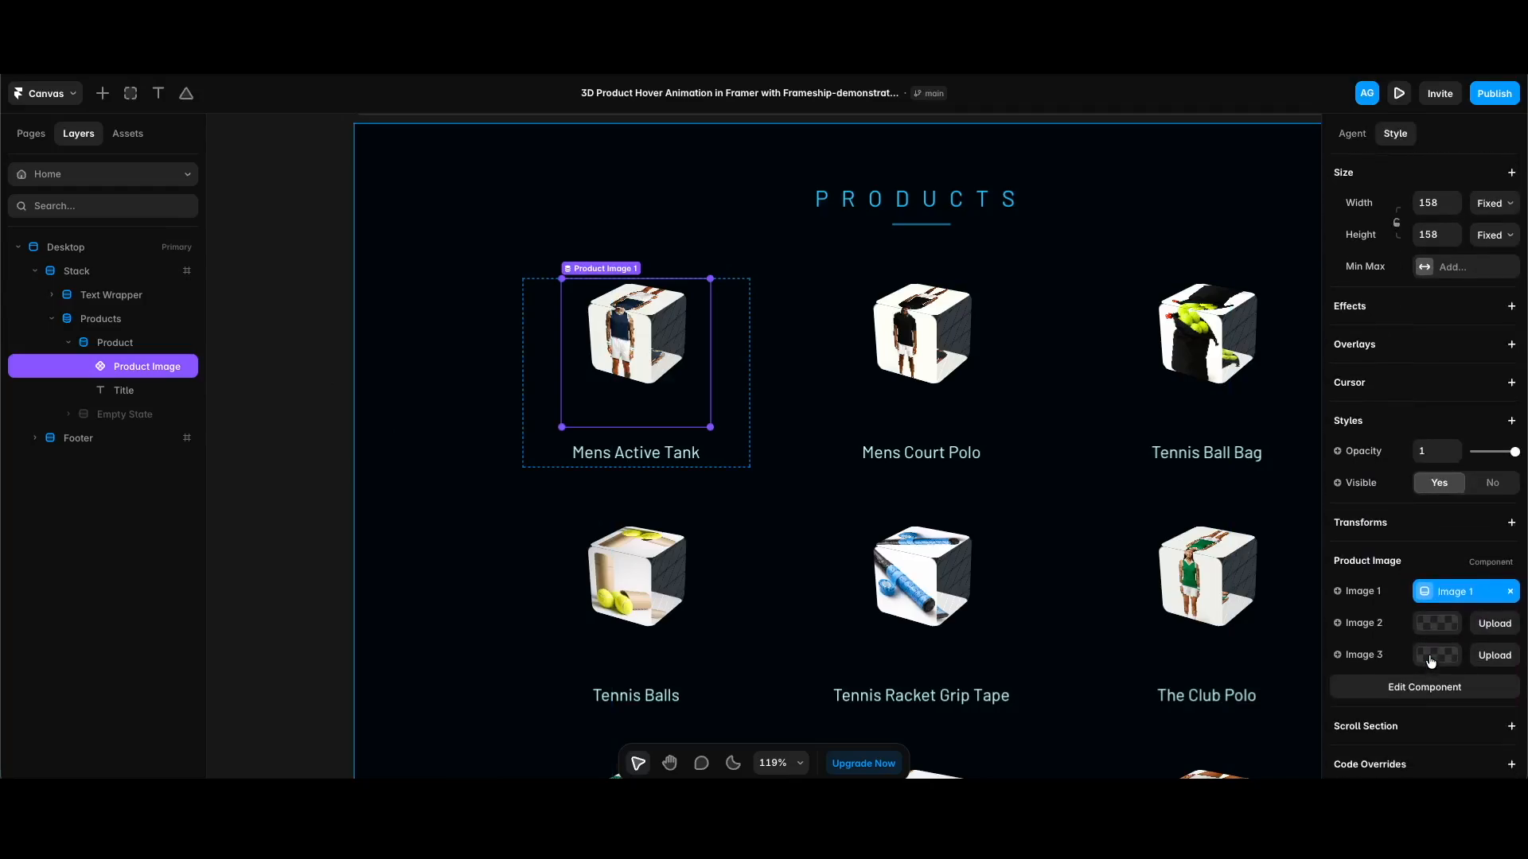
click(1361, 626)
mouse_move(1365, 654)
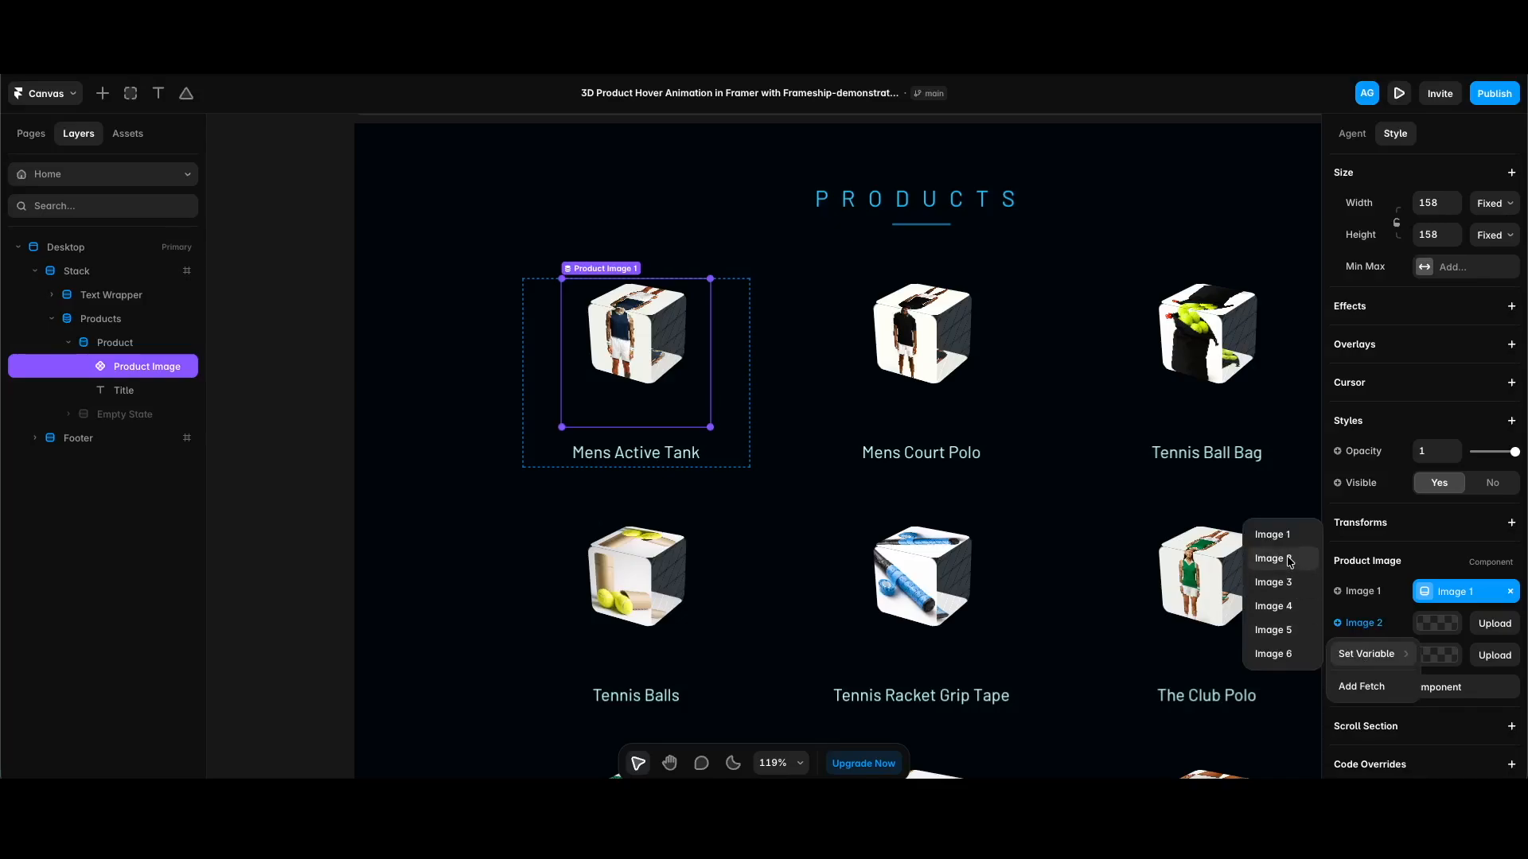
click(1289, 561)
click(1368, 654)
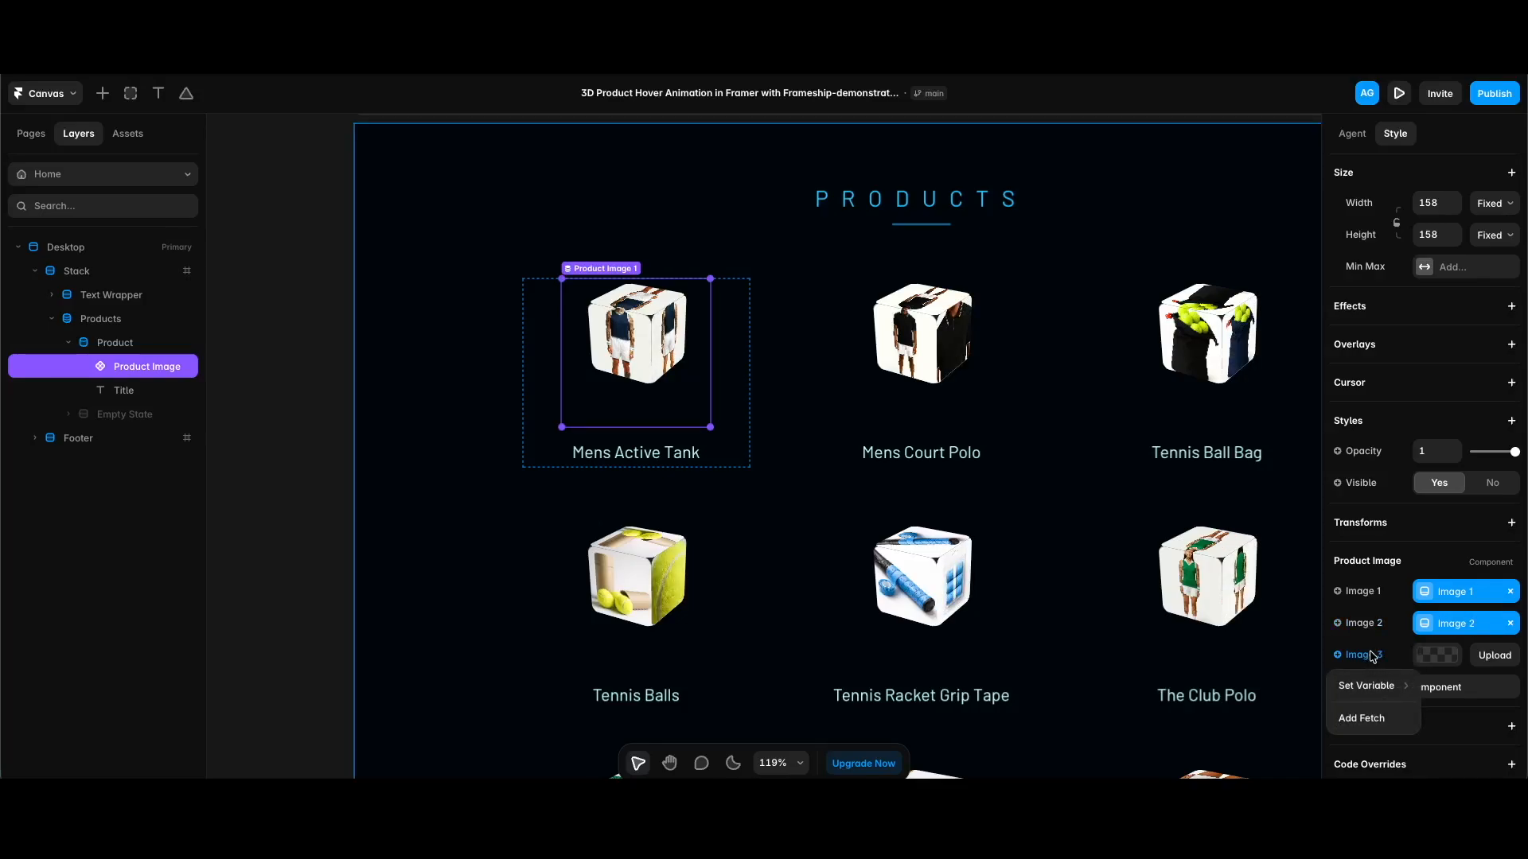
mouse_move(1368, 686)
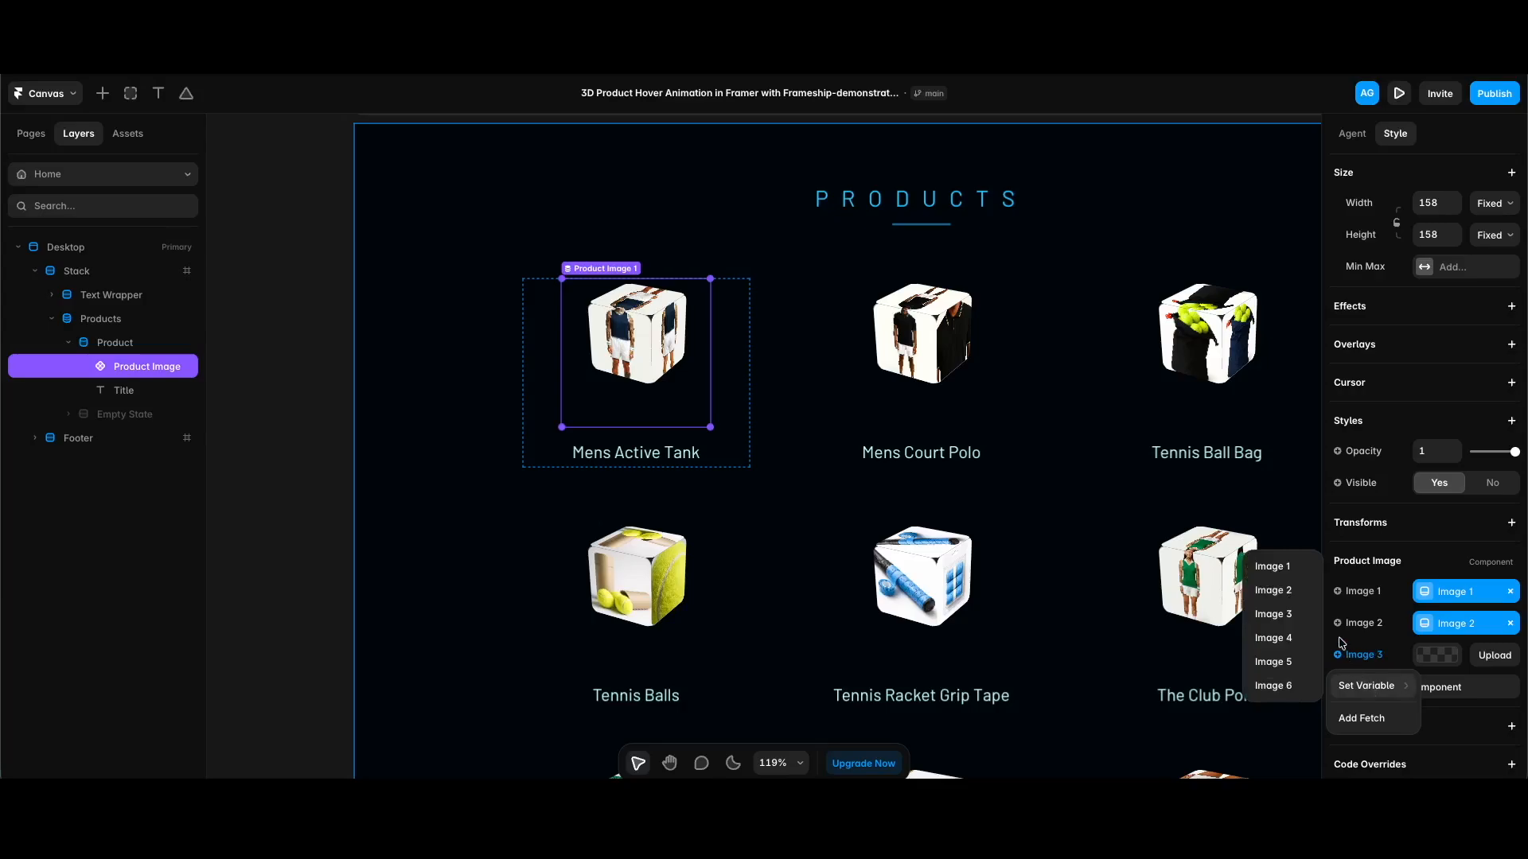
click(1287, 615)
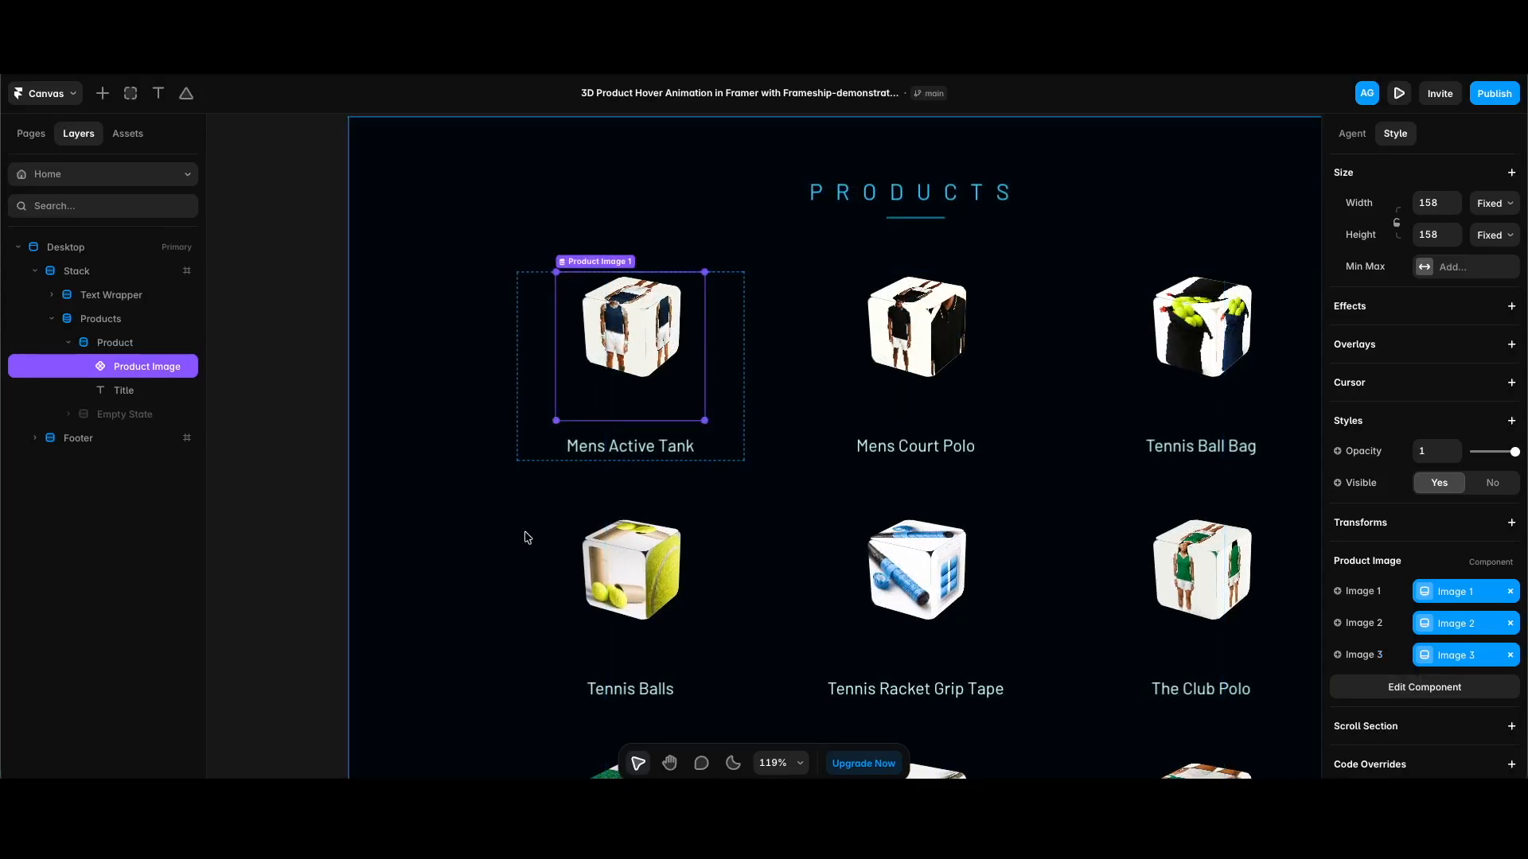
Set the Product Image's position type to Absolute with a top offset of 7.
scroll(525, 537, down, 3)
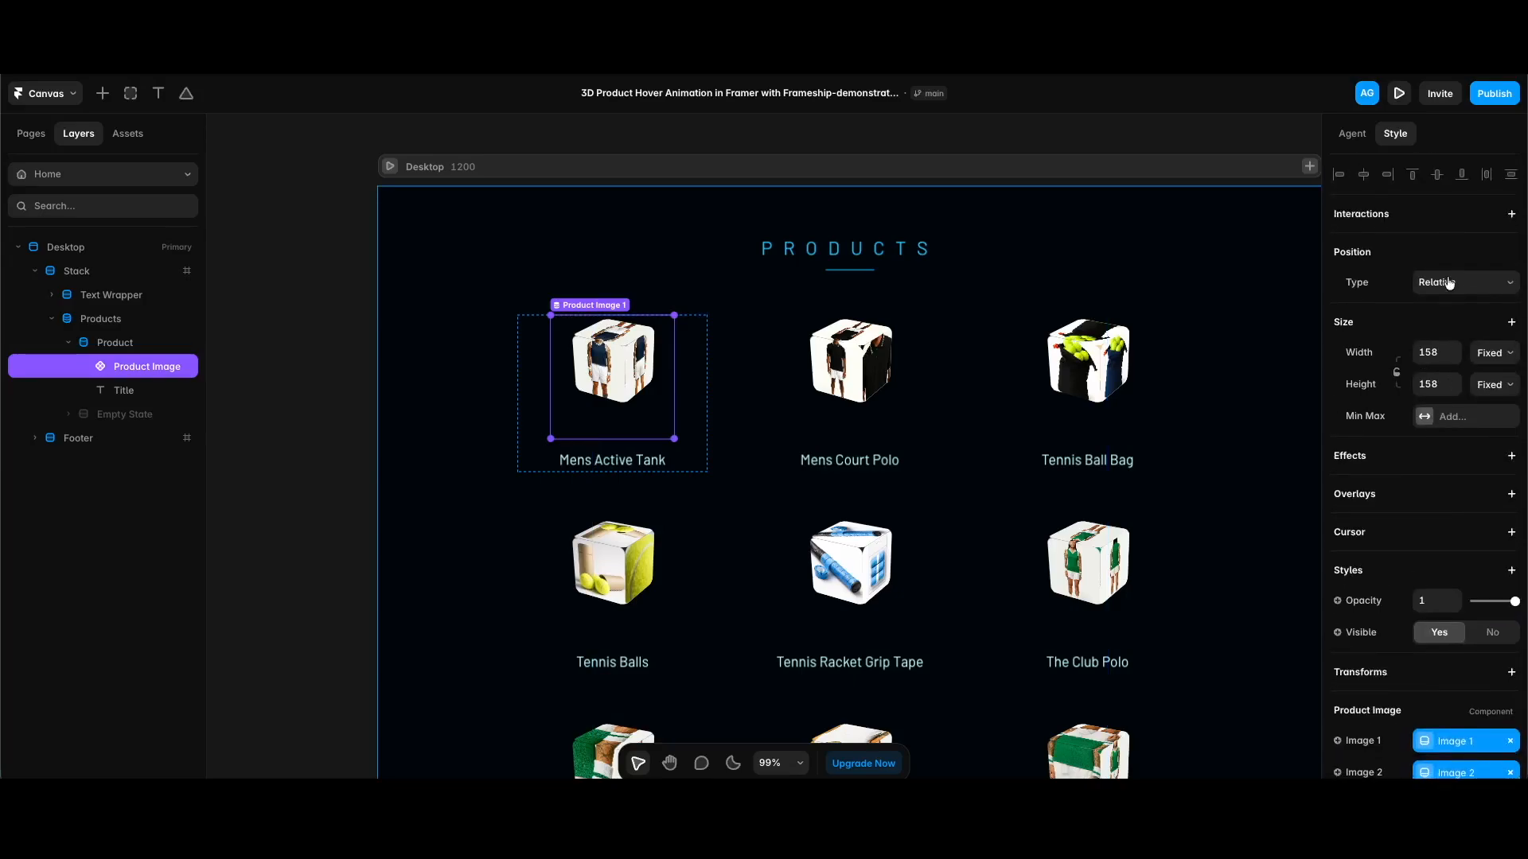
click(1449, 283)
click(1436, 261)
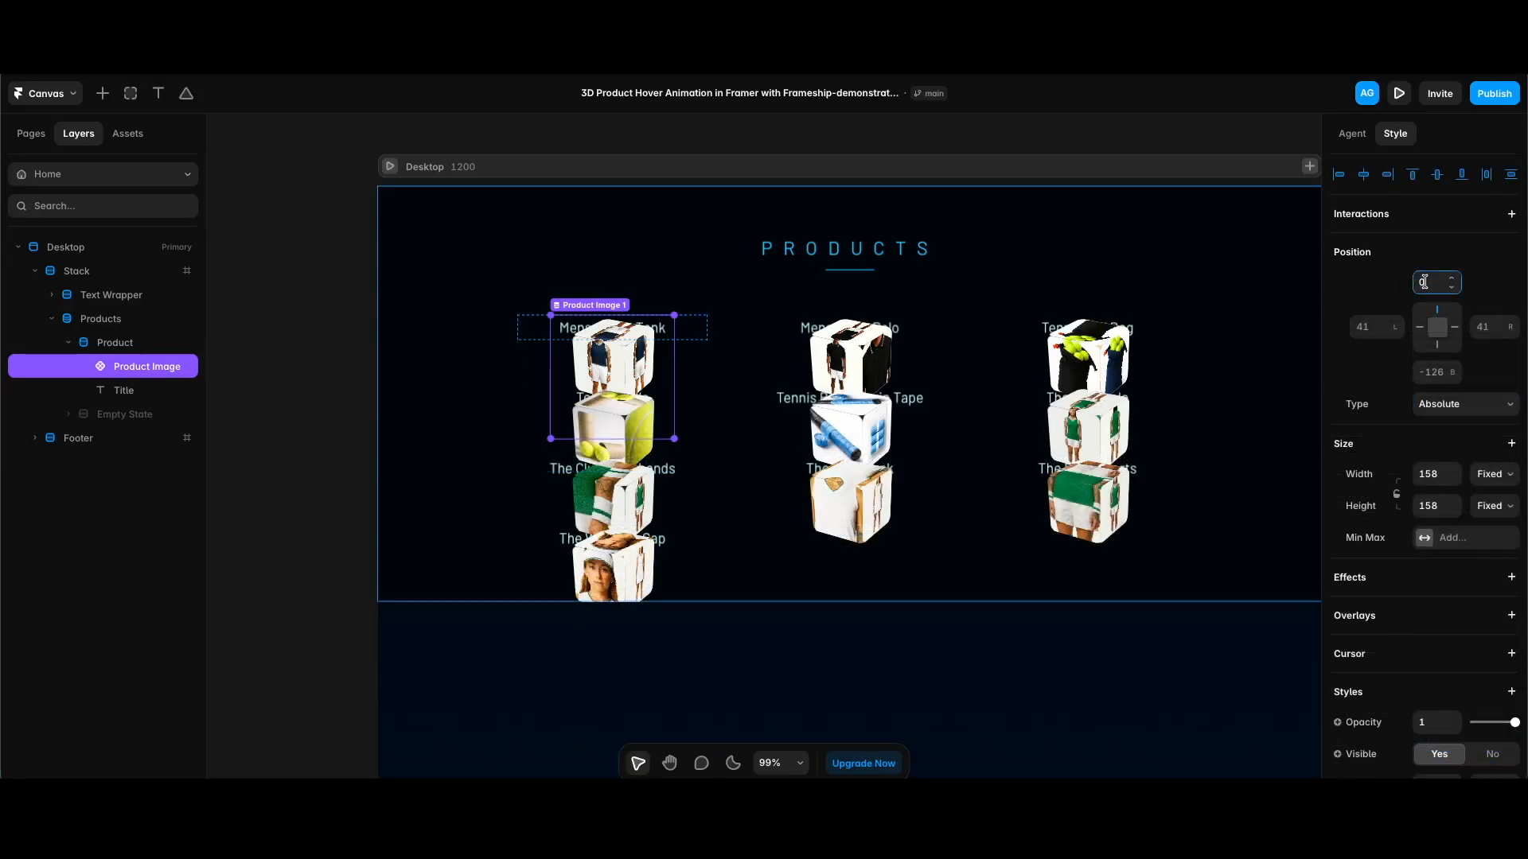
click(1423, 281)
text(7)
key(Return)
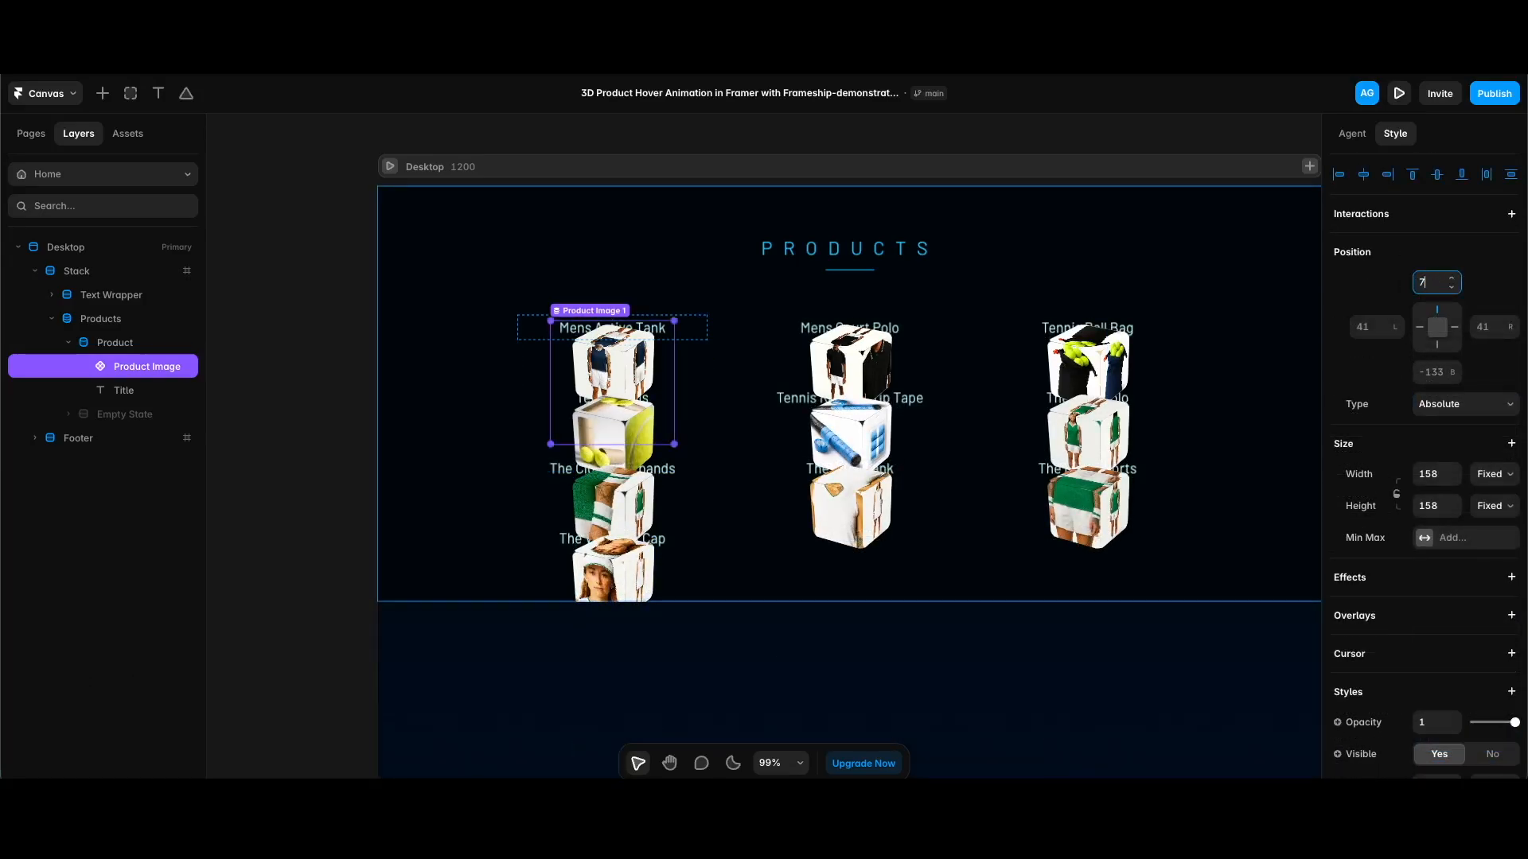
Enlarge the Product item so each title sits below its cube and the grid rows do not overlap.
click(179, 342)
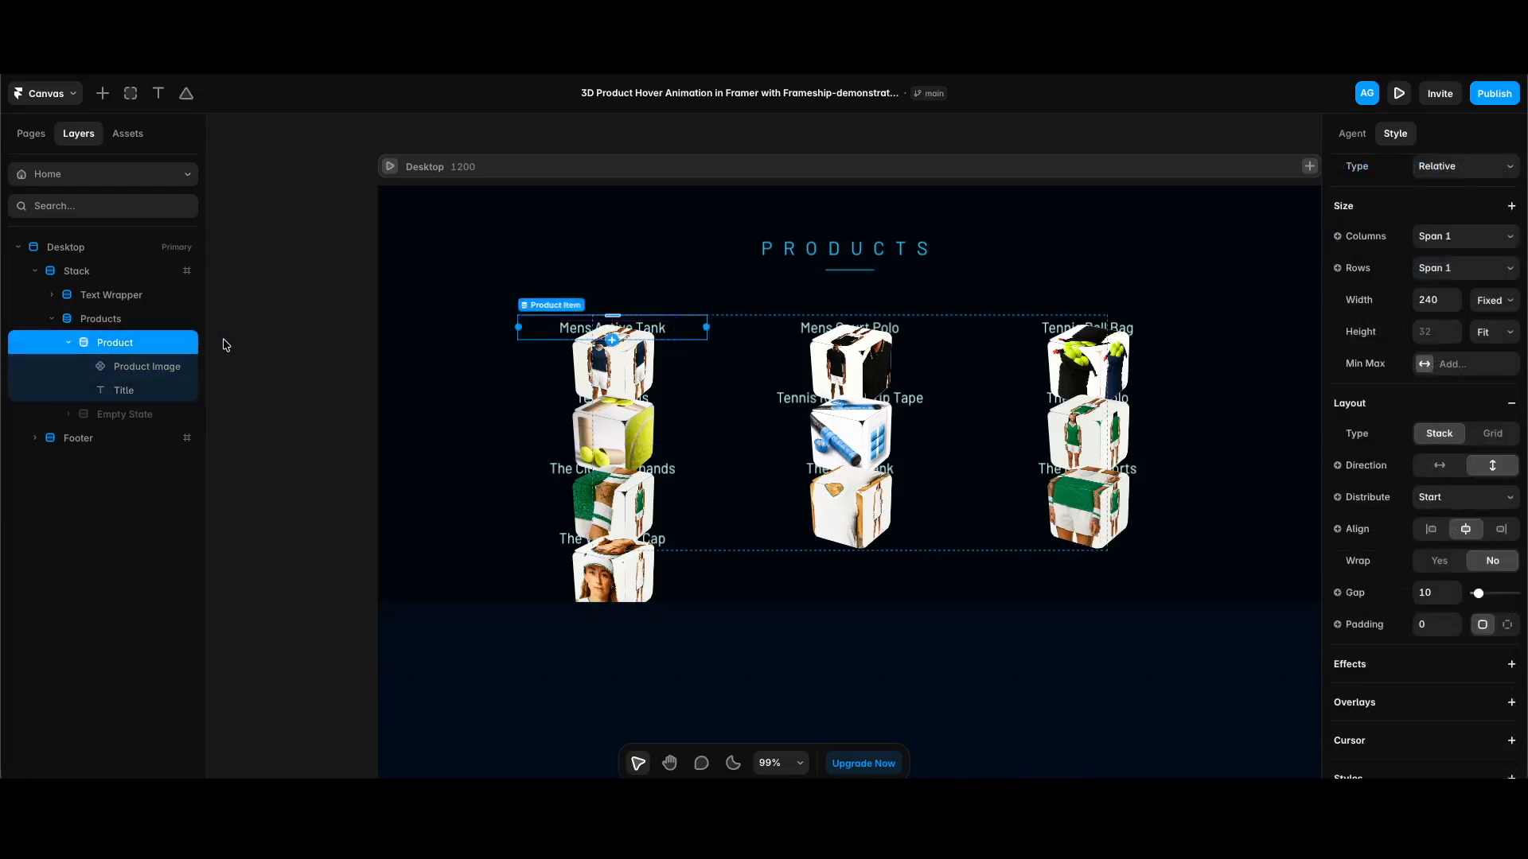
scroll(226, 344, up, 1)
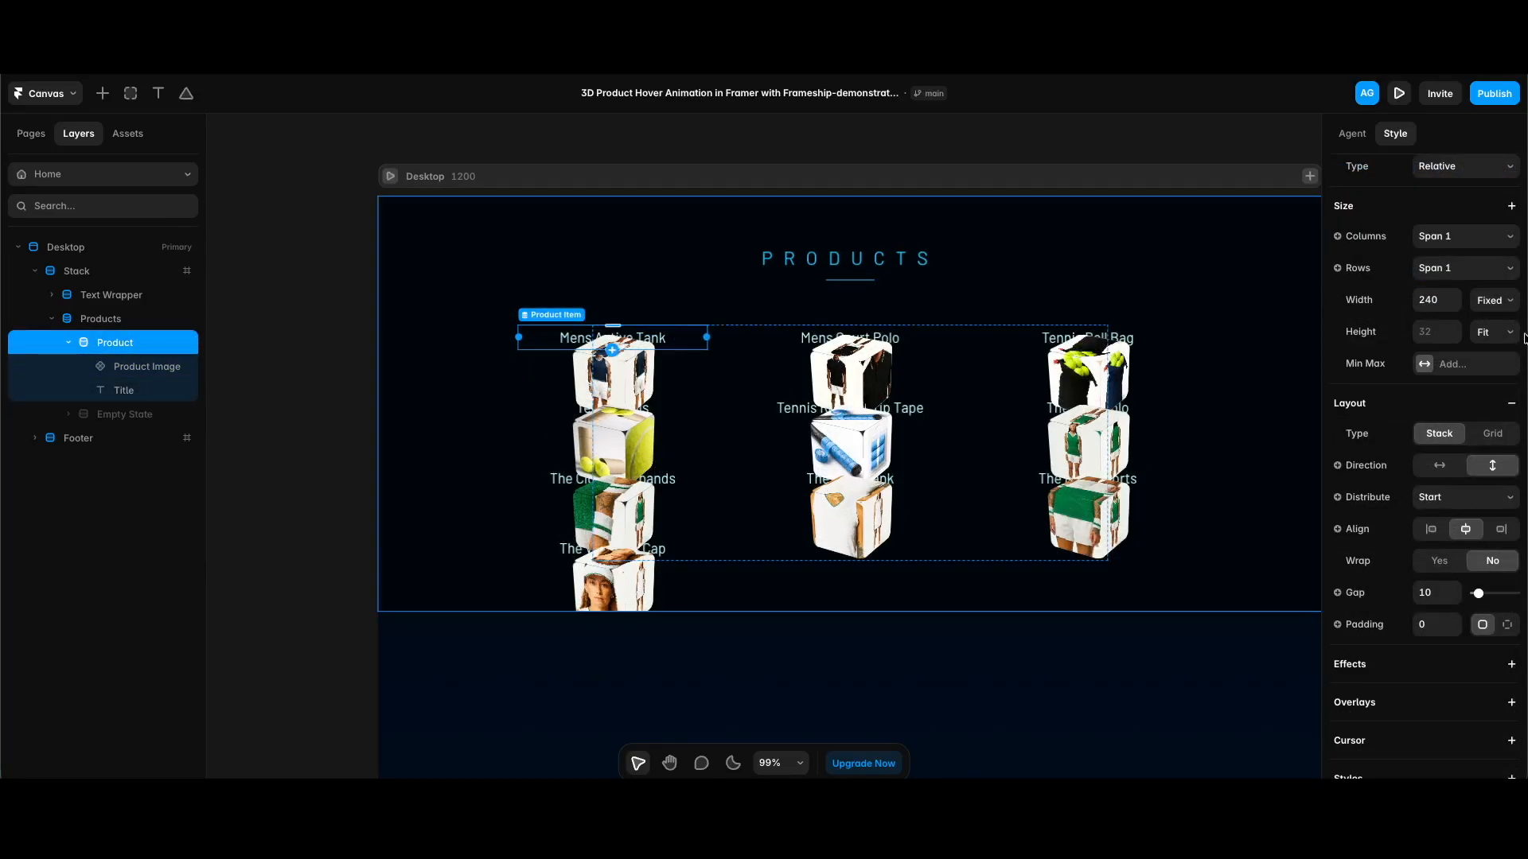
scroll(1506, 463, down, 2)
click(1506, 463)
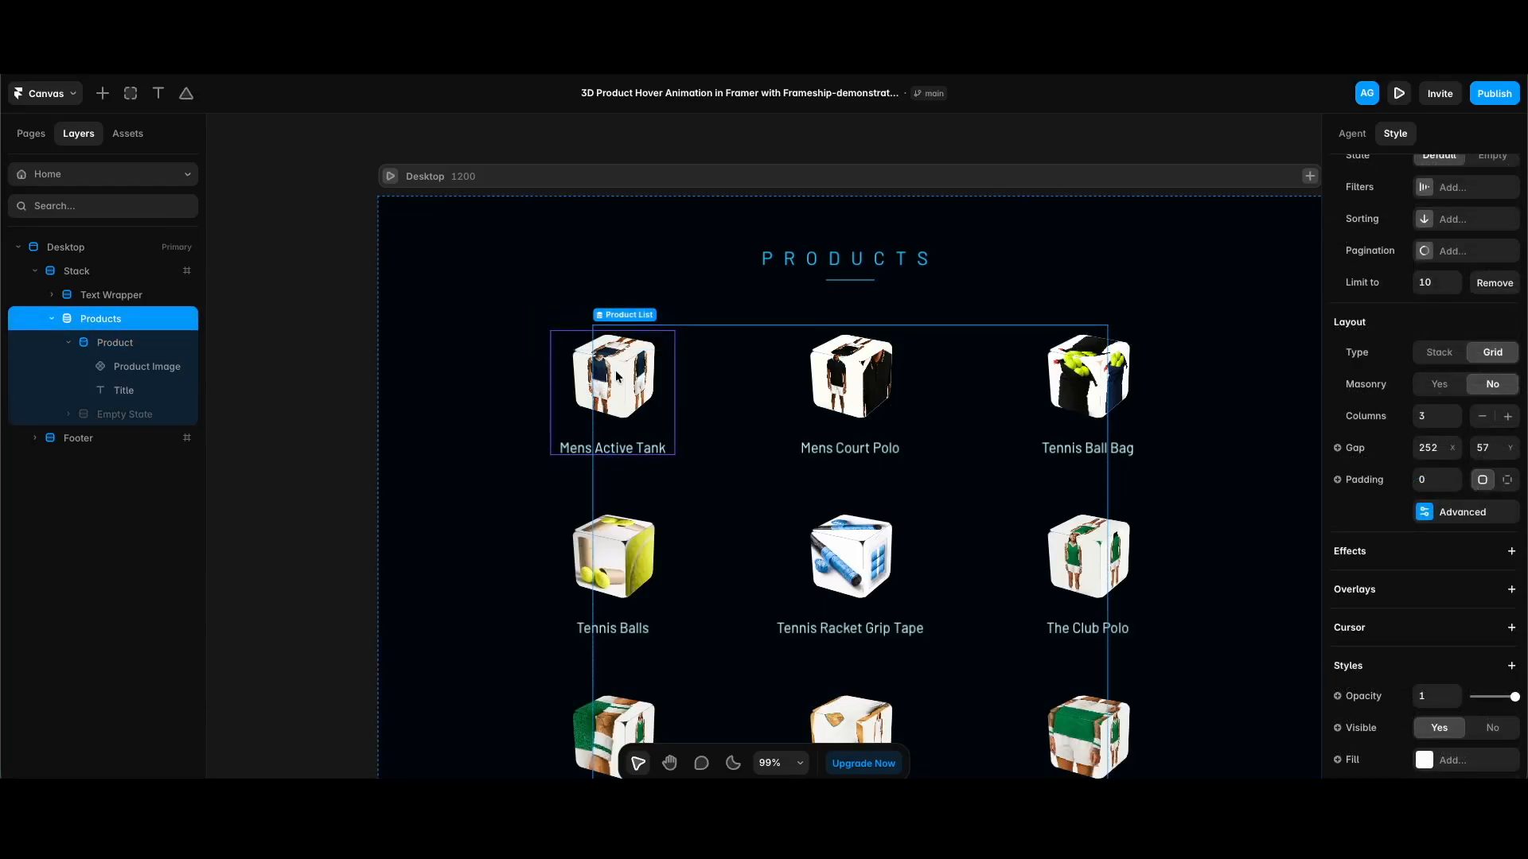
Open the Product Image component and set layer R's opacity to 0.7.
double_click(616, 376)
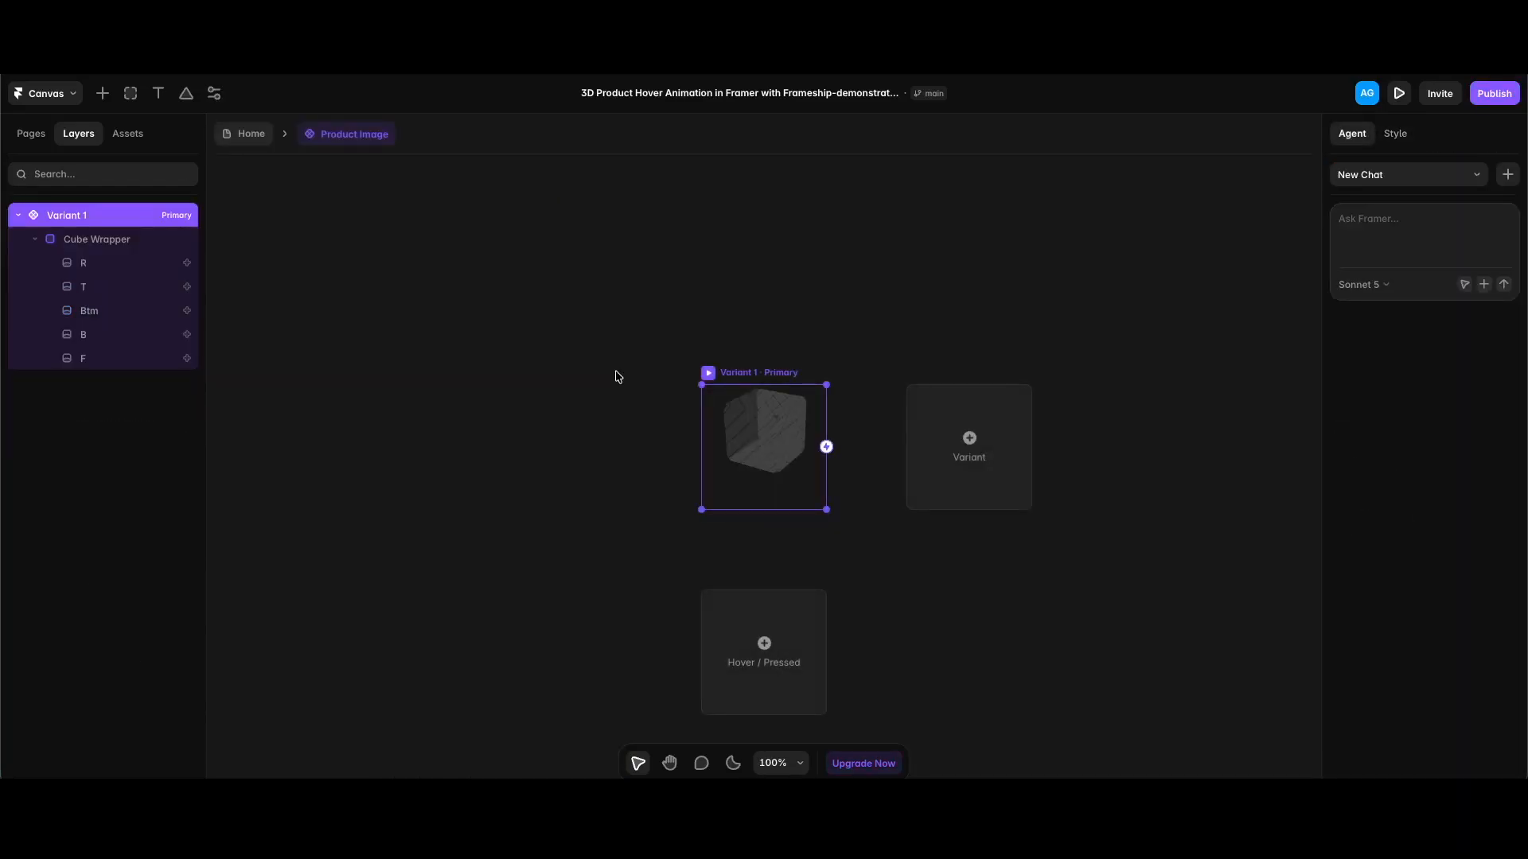
click(121, 262)
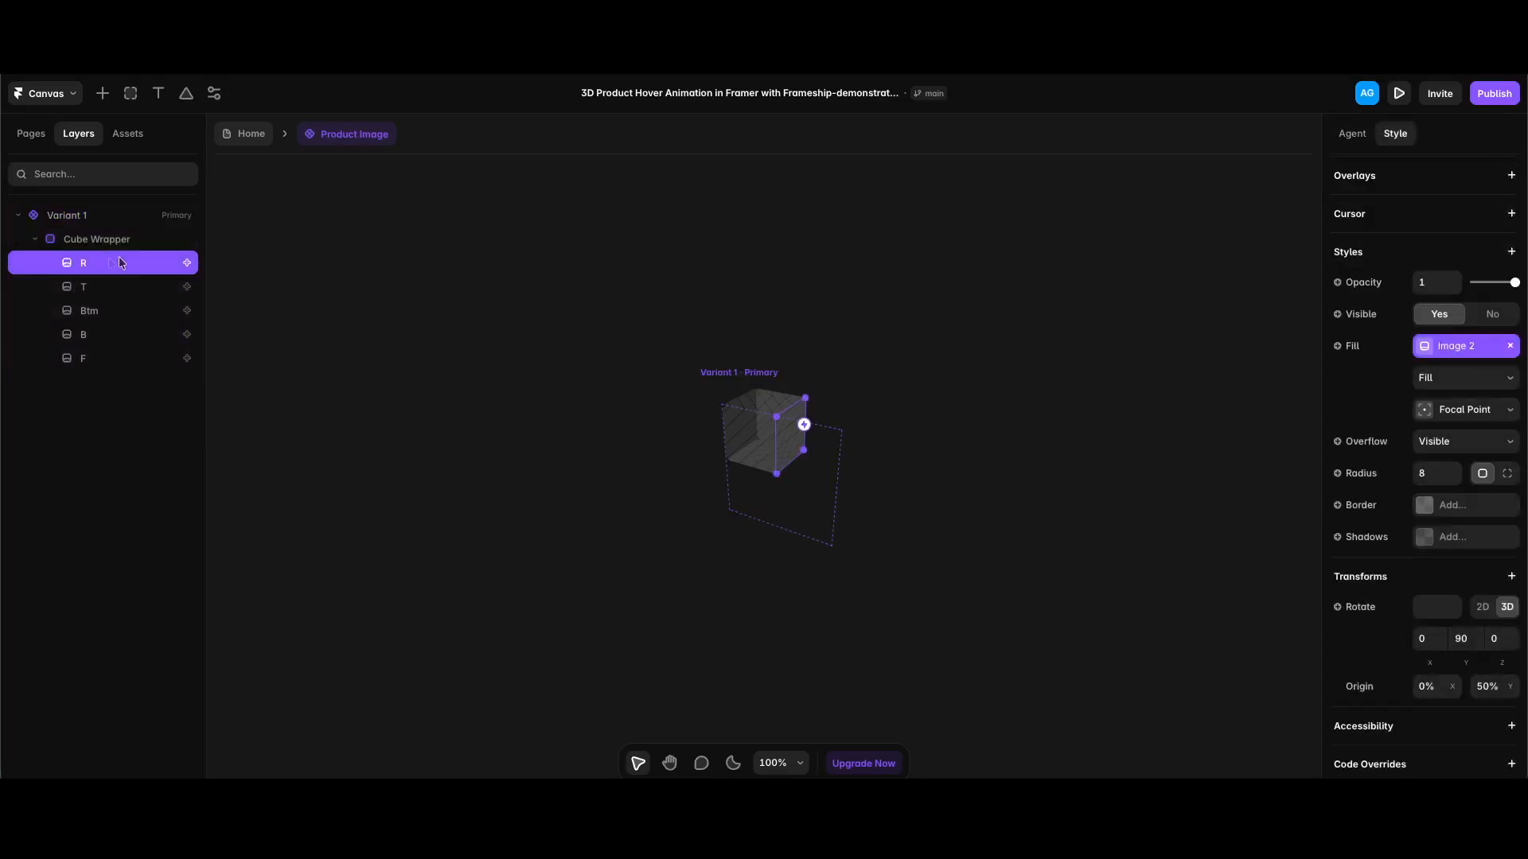
click(1432, 282)
text(.7)
key(Return)
Set the opacity of layers T and Btm to 0.5.
click(130, 291)
click(1436, 284)
text(.5)
key(Return)
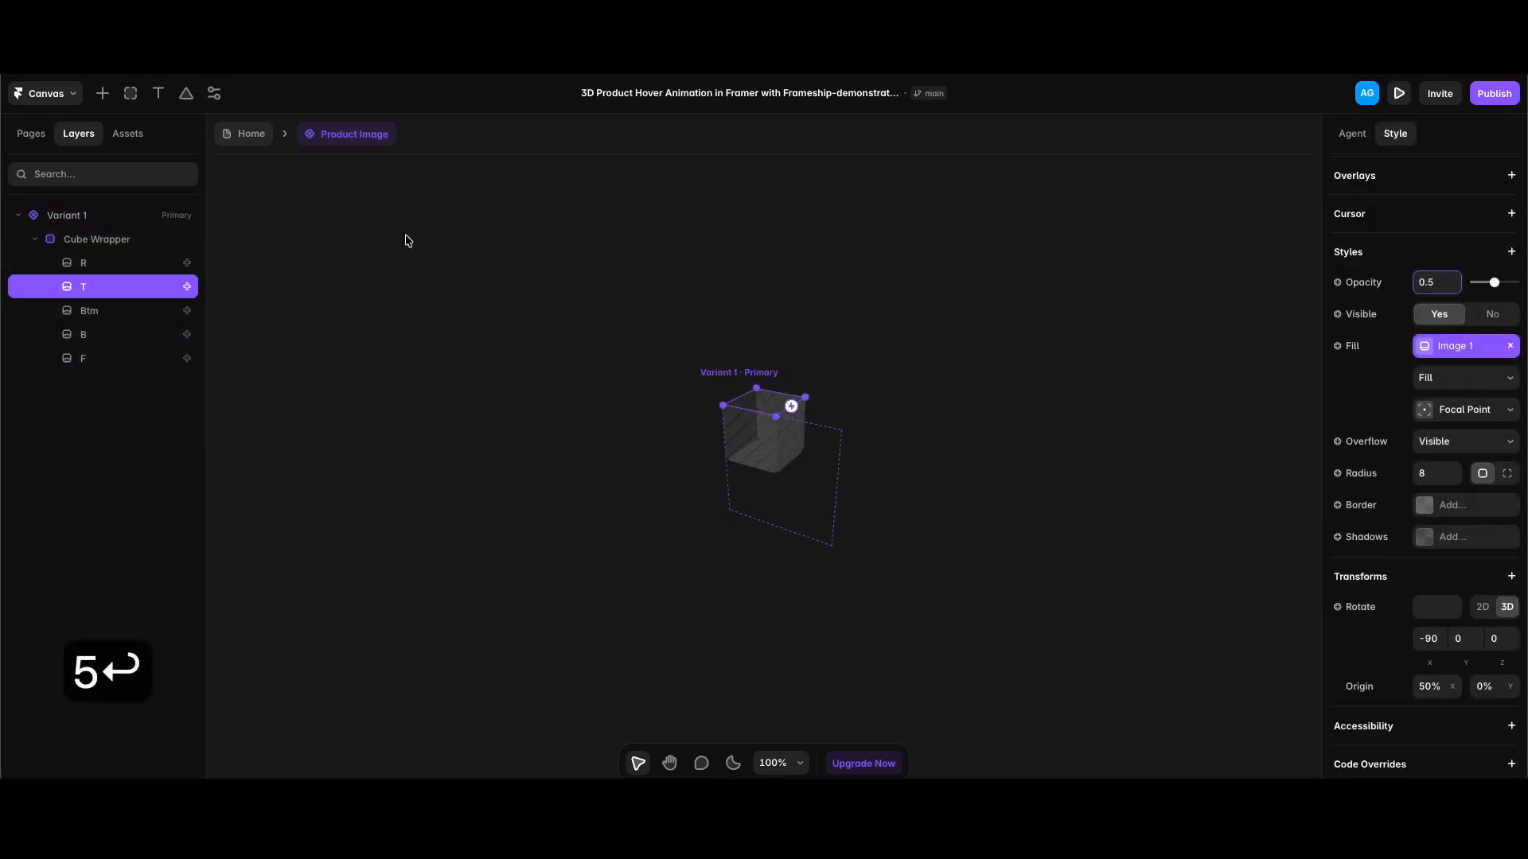
click(112, 311)
click(1425, 286)
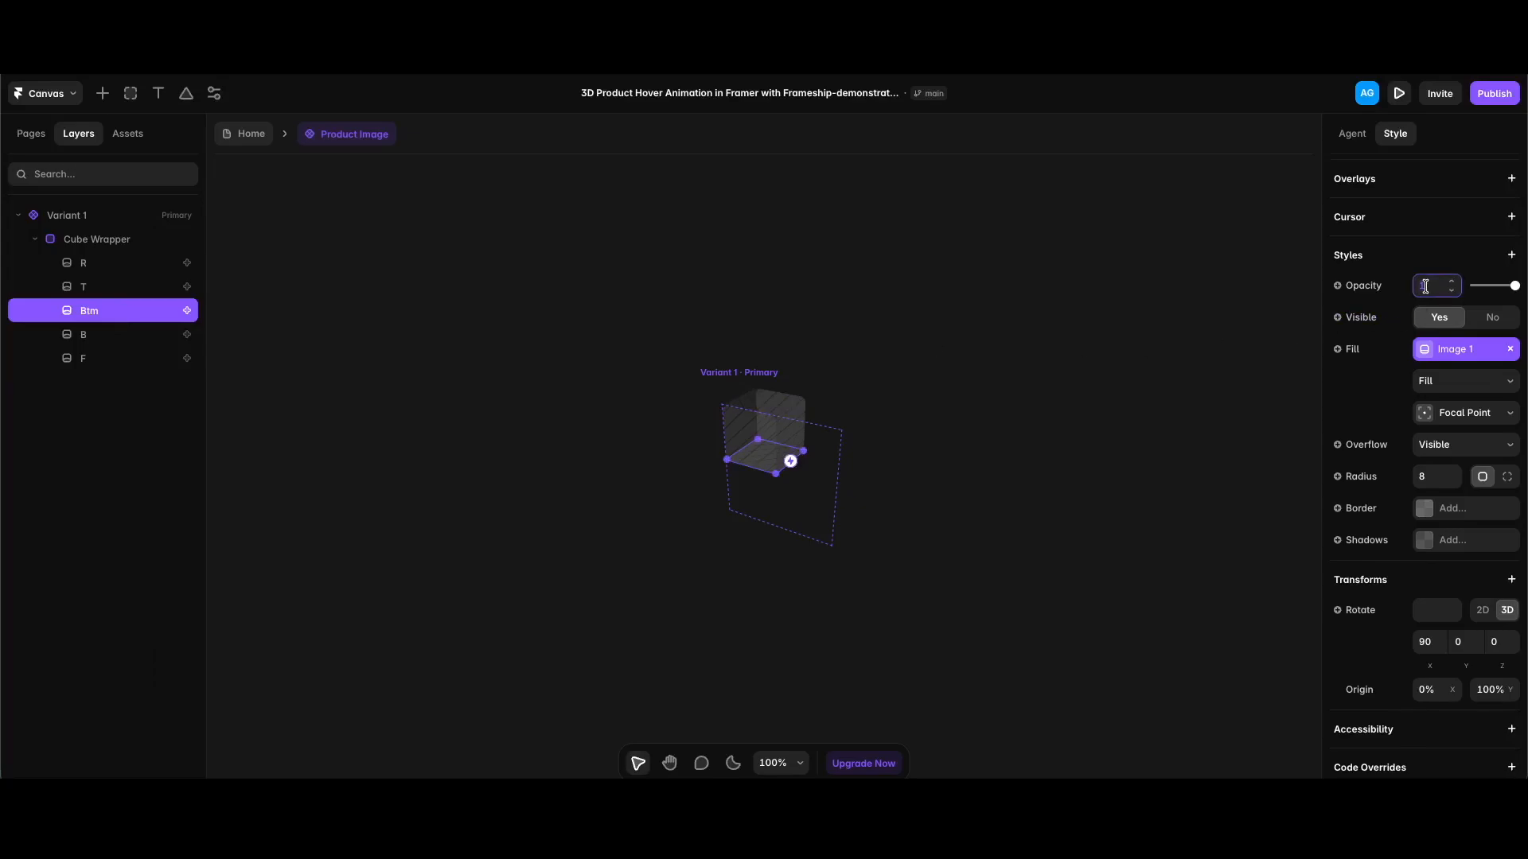
text(.5)
key(Return)
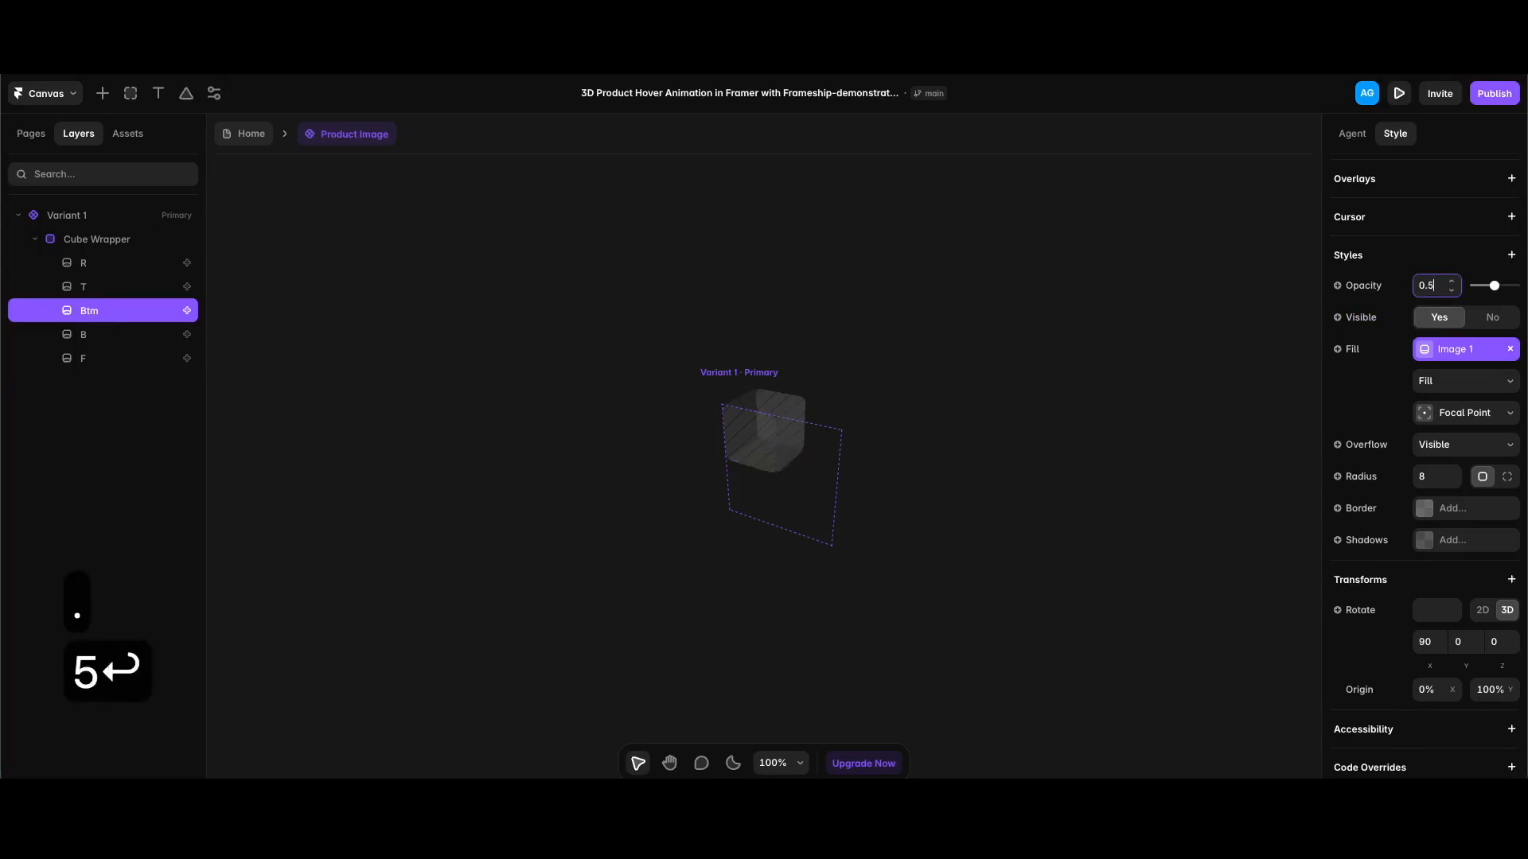
Add a Hover variant to Variant 1 of the Product Image component.
click(786, 452)
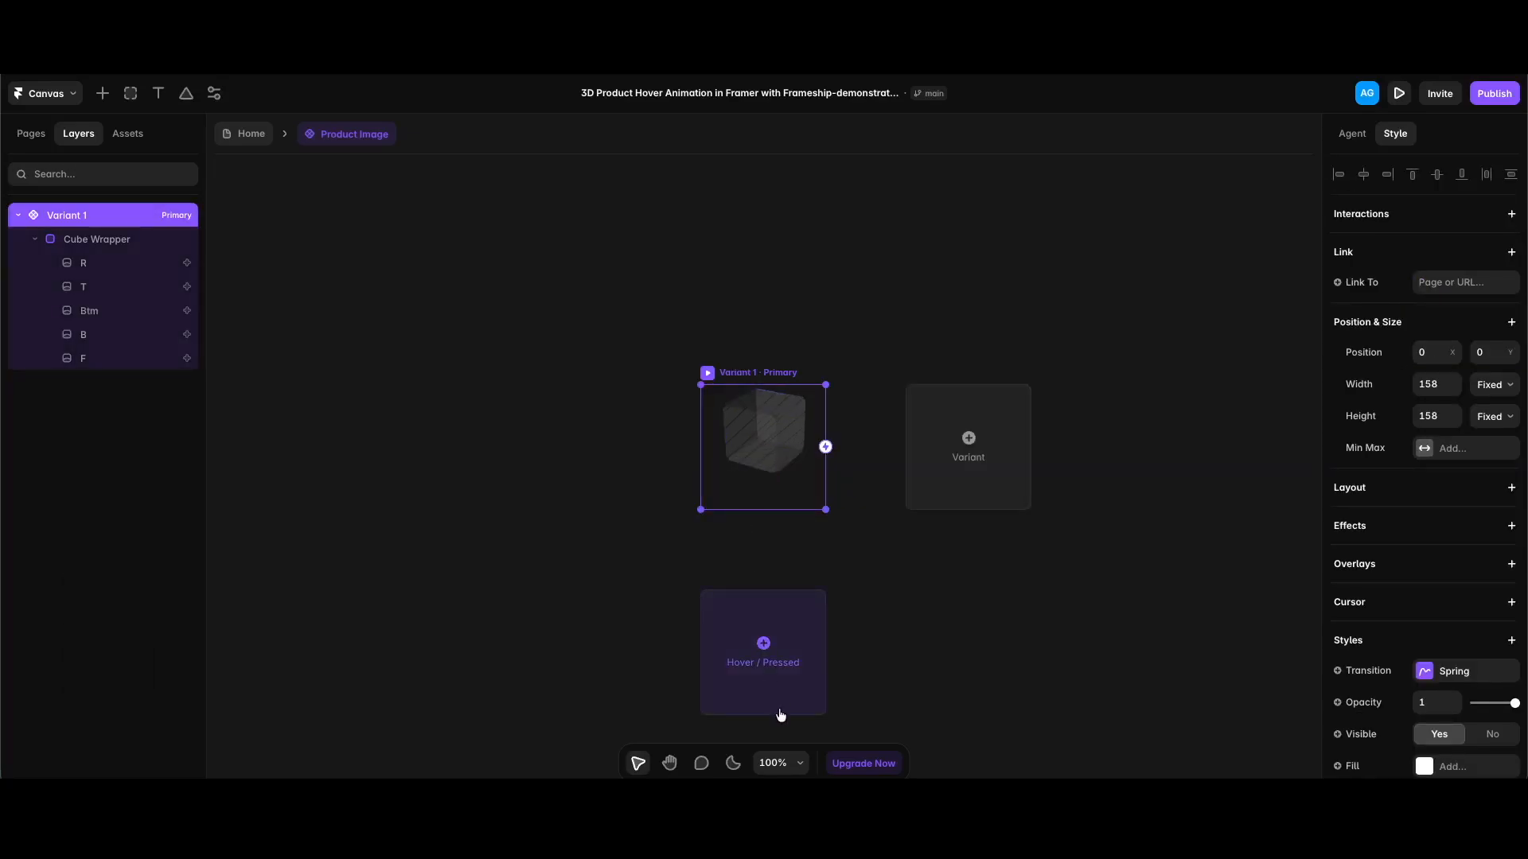
click(774, 682)
click(792, 686)
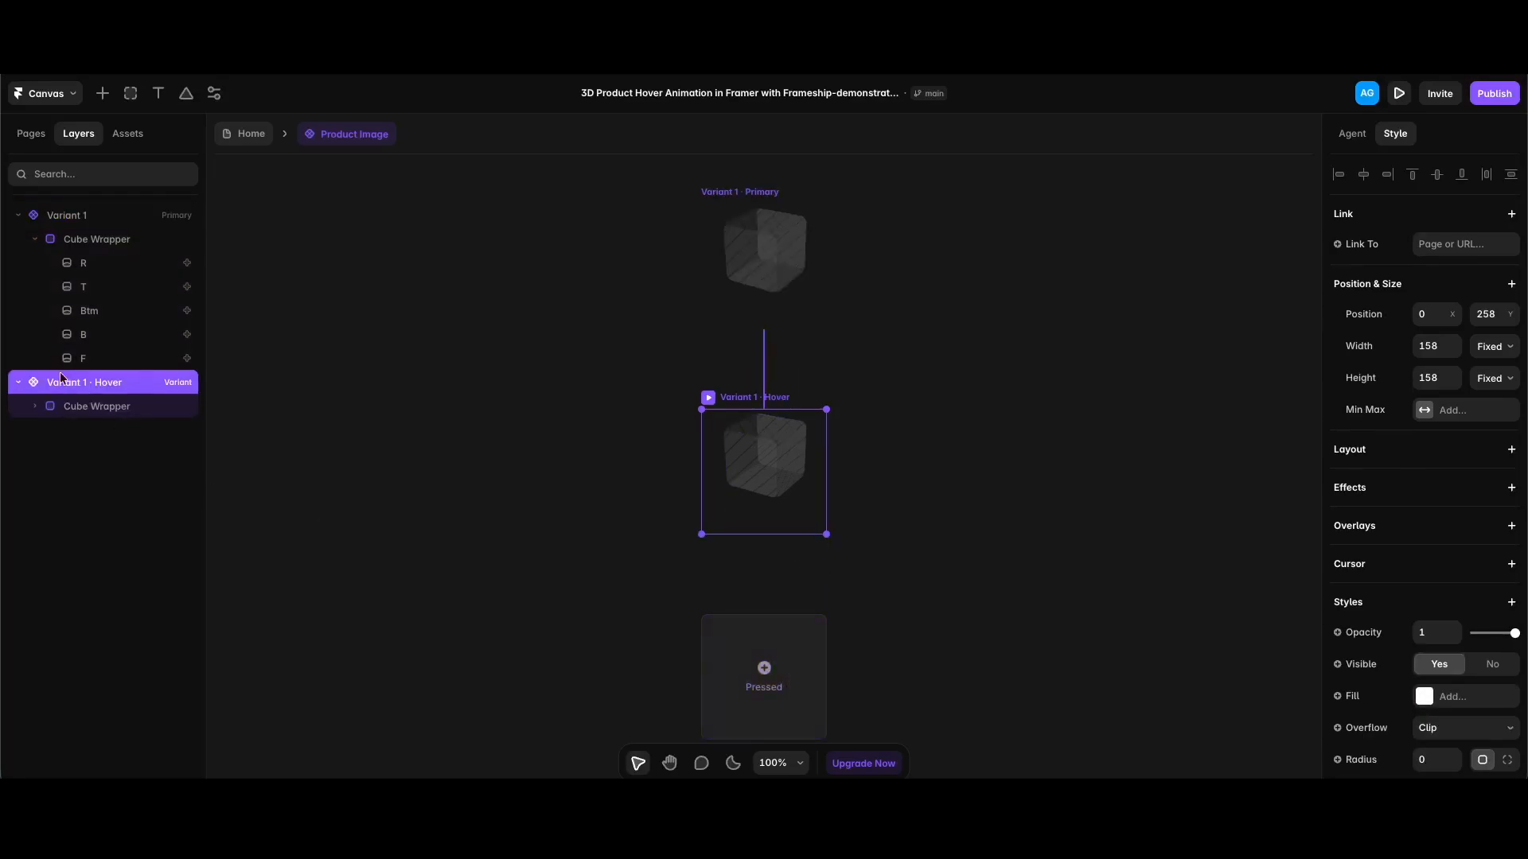
Position the Cube Wrapper of the Variant 1 Hover variant at top 23 and left -59.
click(96, 408)
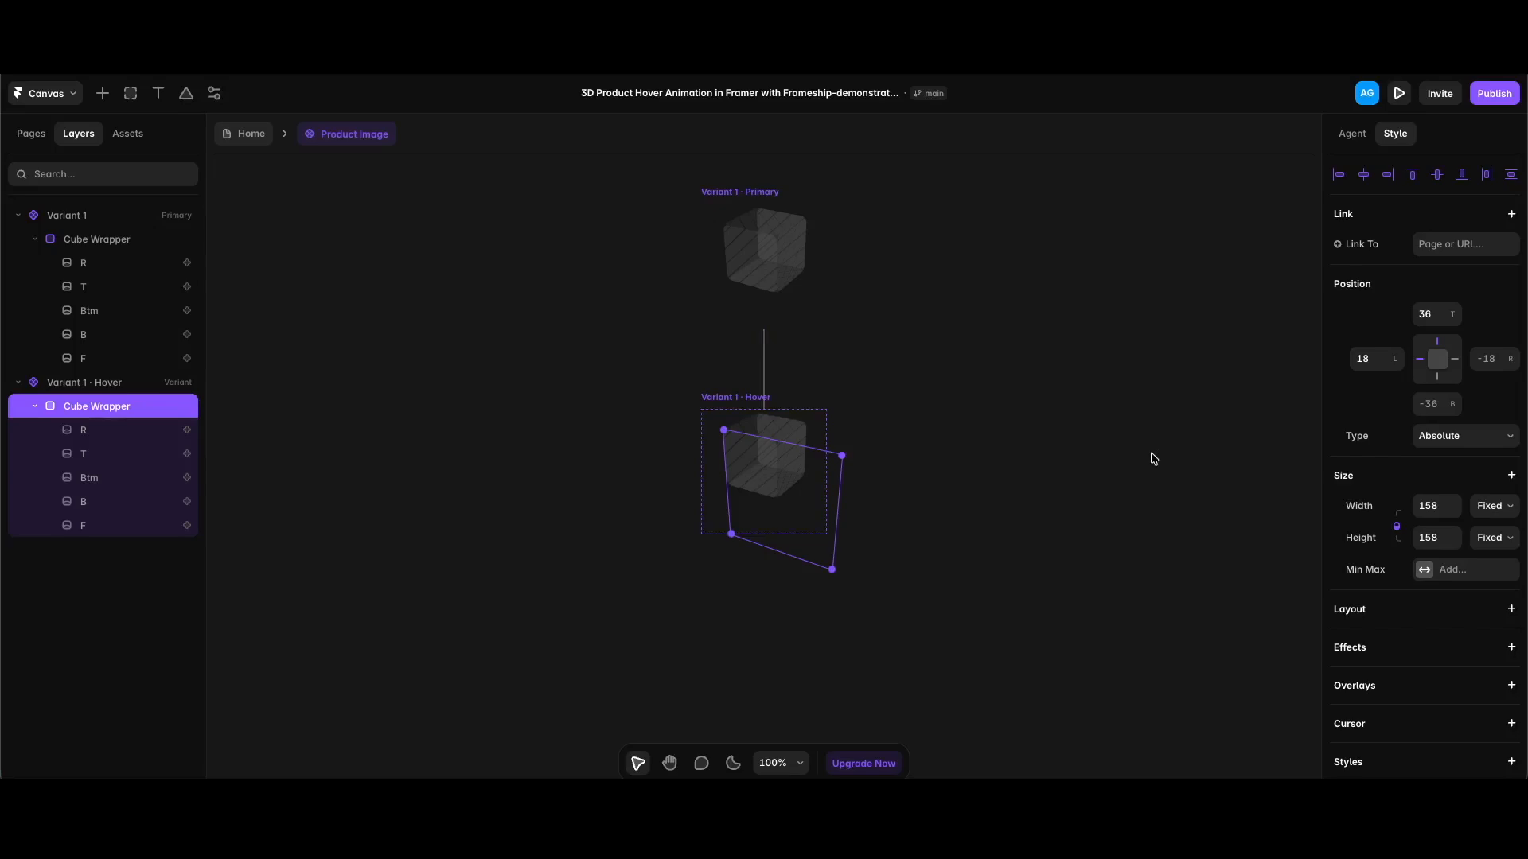
click(1432, 317)
text(23)
click(1369, 360)
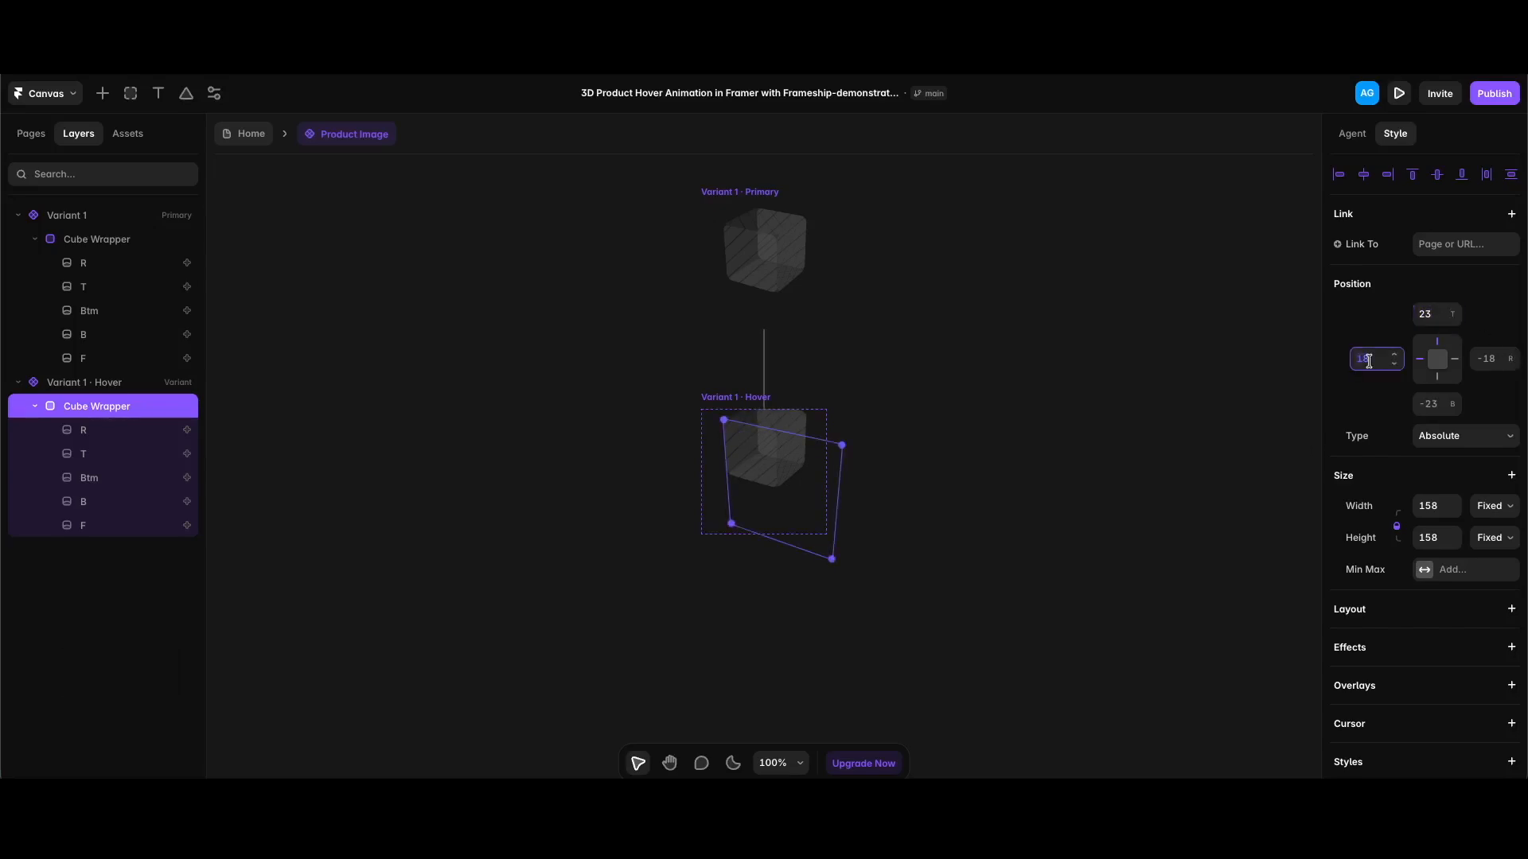
text(-59)
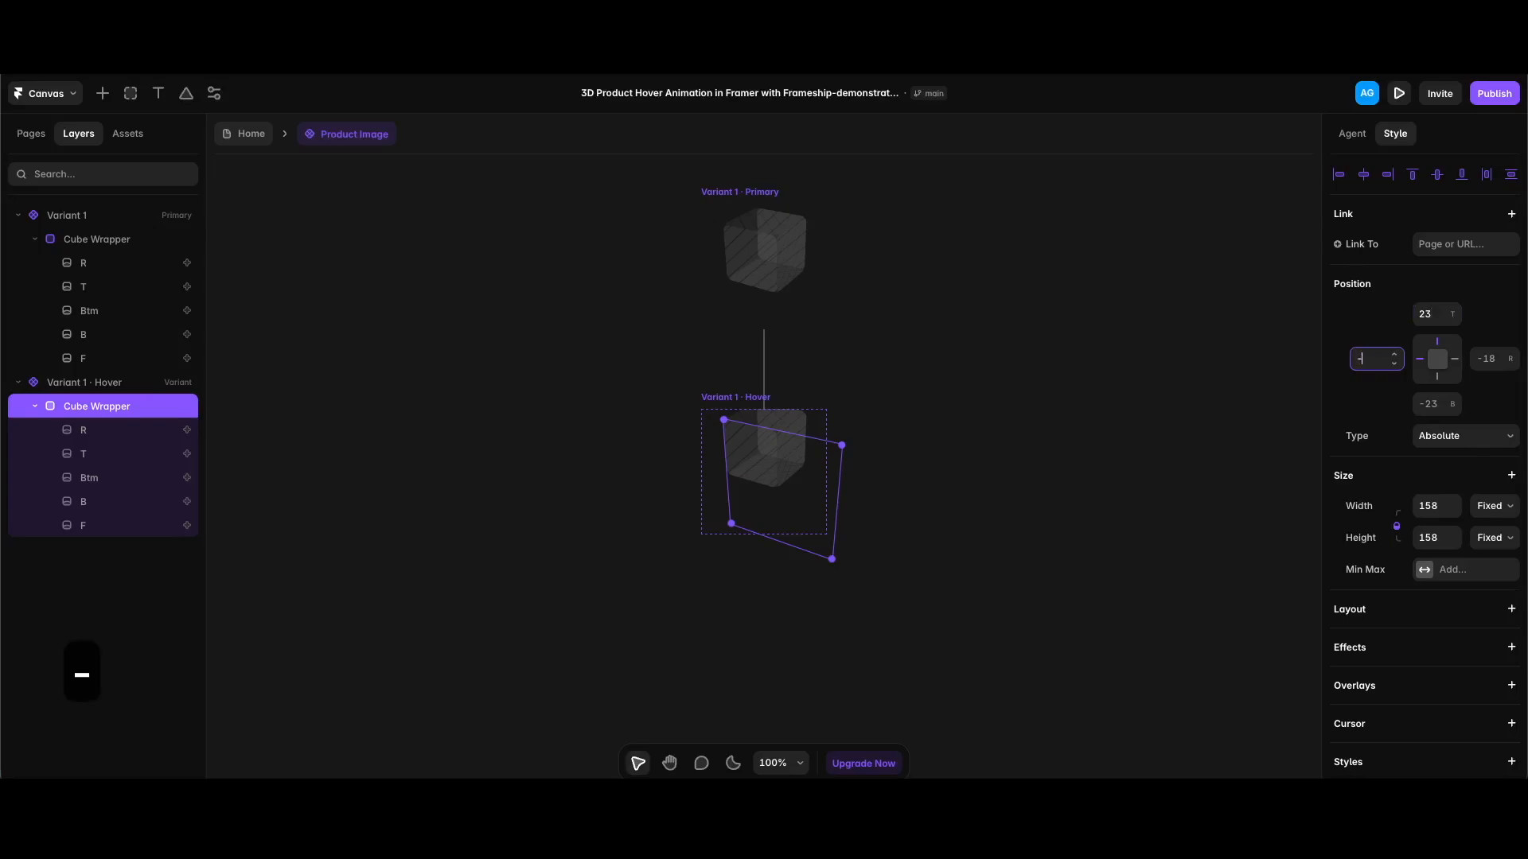
key(Return)
Set the 3D Y rotation of the Hover variant's Cube Wrapper to -140.
scroll(1413, 493, down, 6)
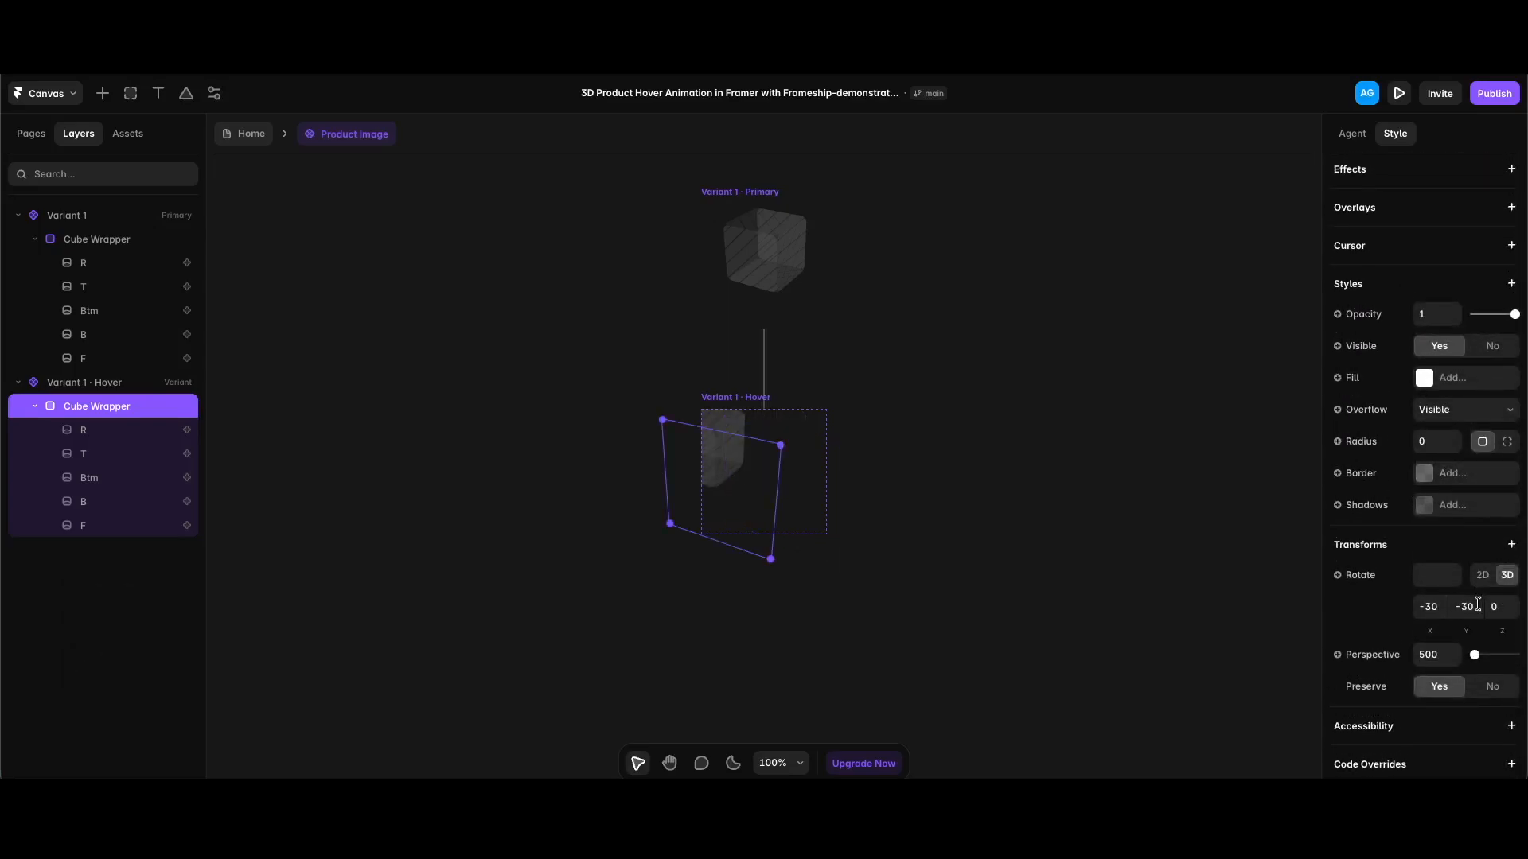
click(1470, 612)
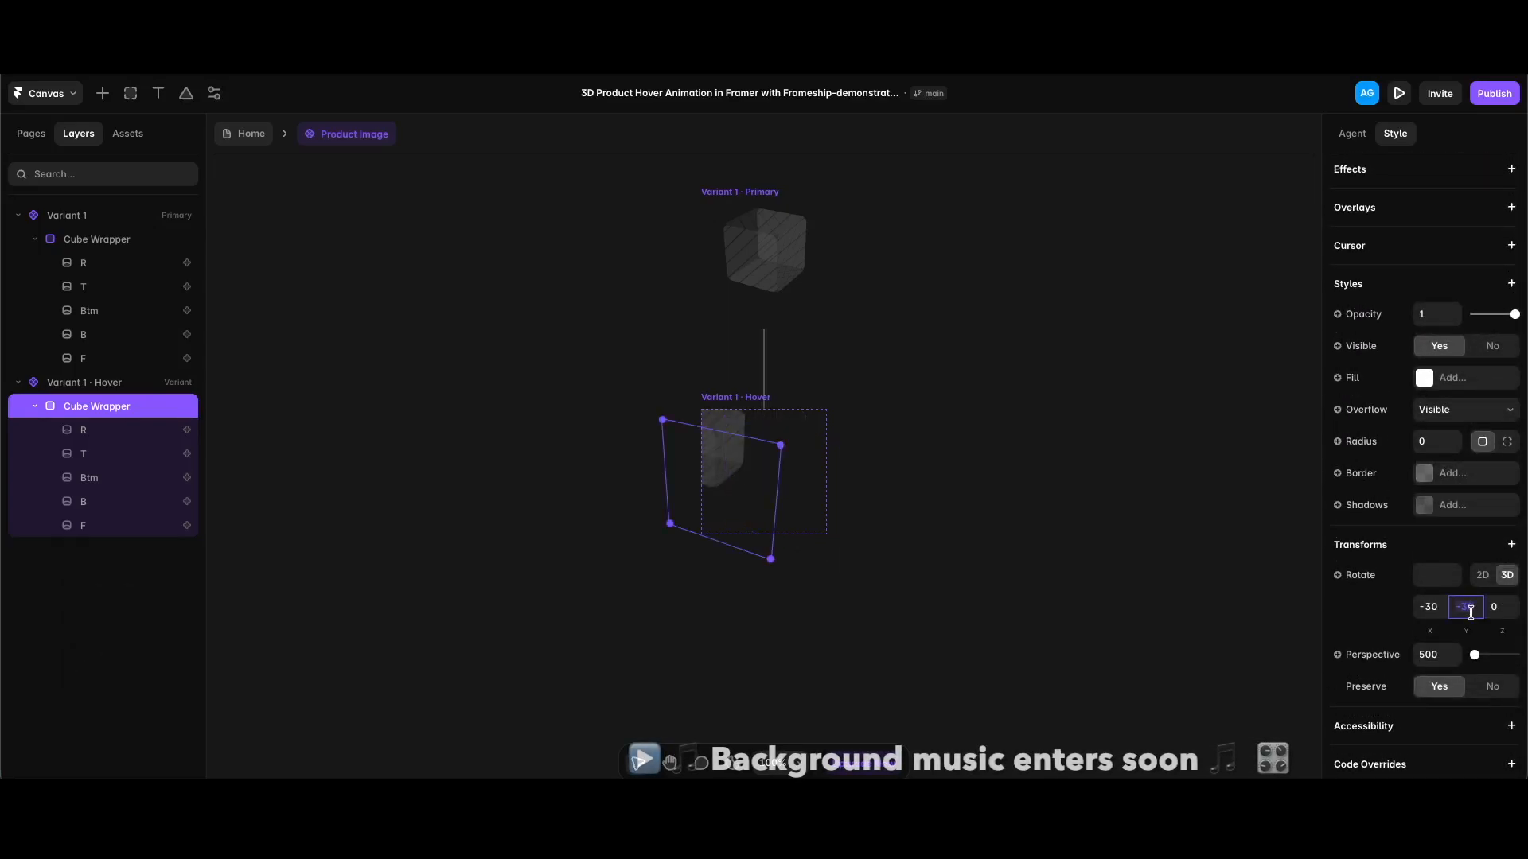
text(-140)
key(Return)
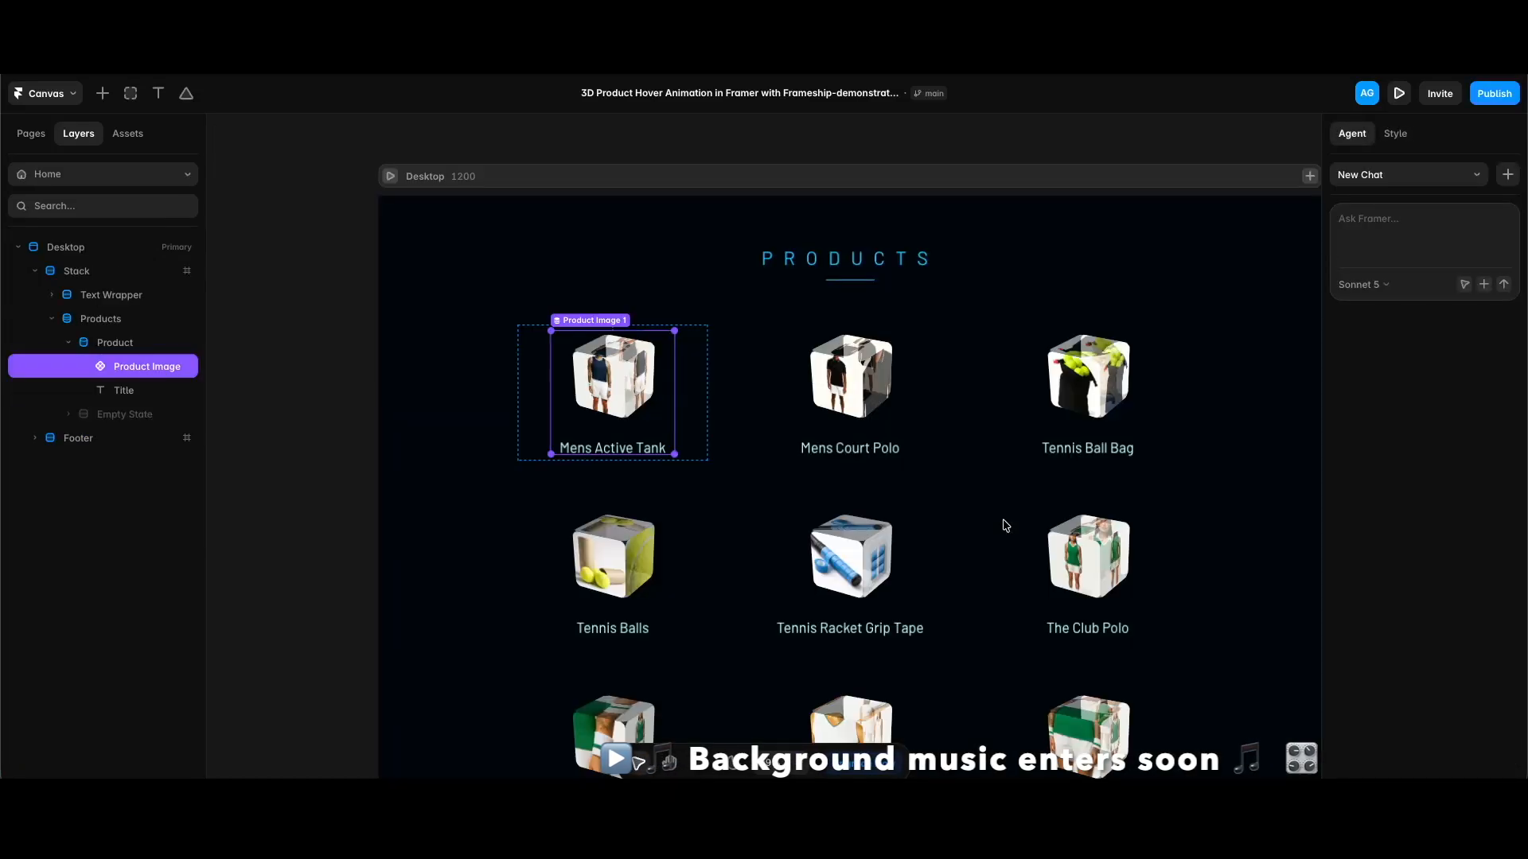
Preview the Home page and check the lightbox by opening and closing images from The Club Polo, Tennis Ball Bag and Mens Court Polo cubes.
key(ctrl+backslash)
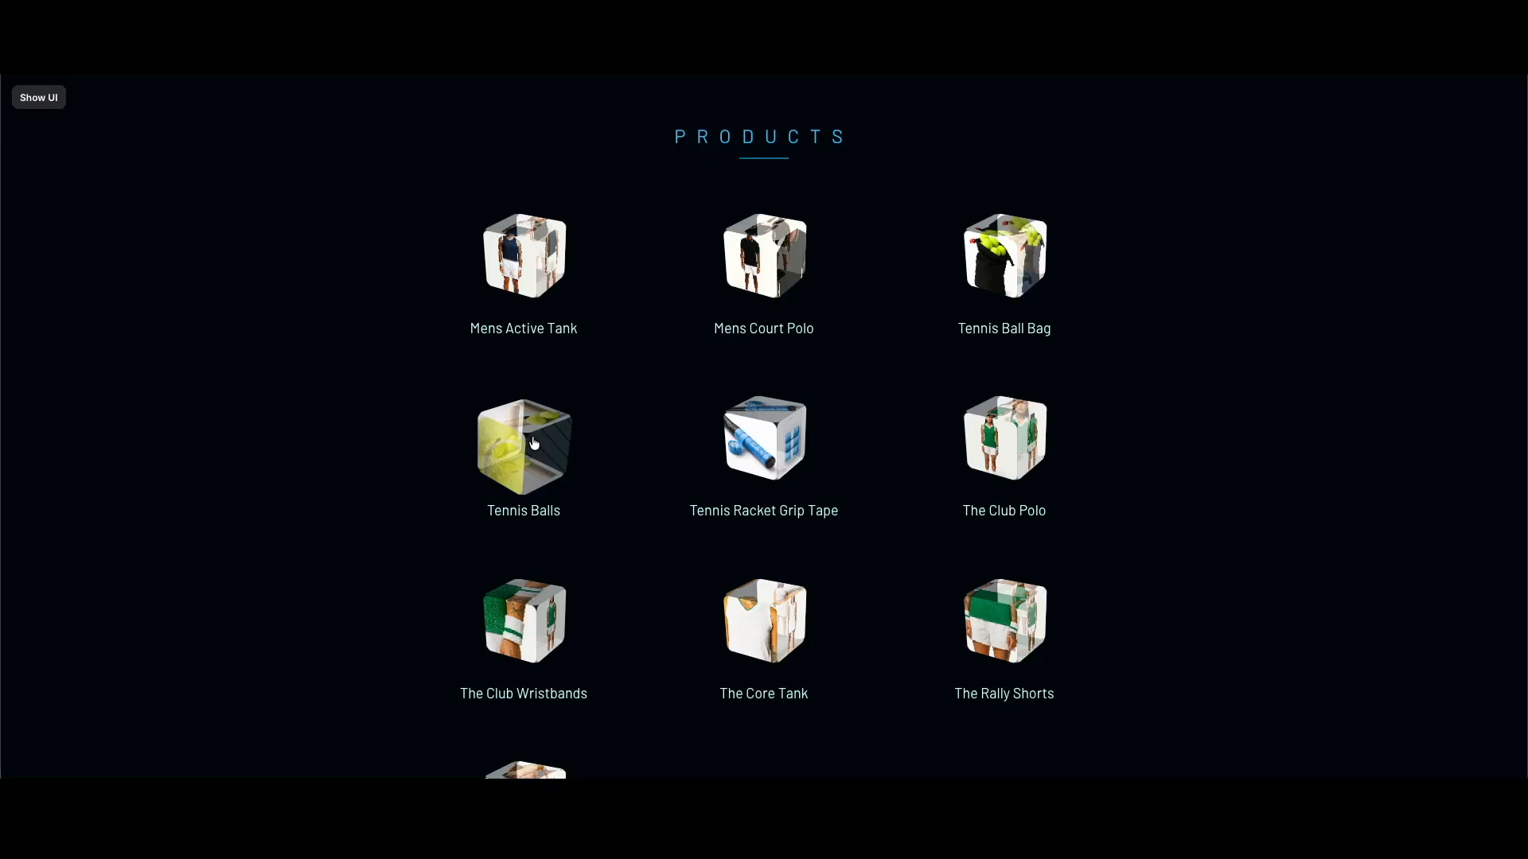
click(1019, 454)
click(1320, 377)
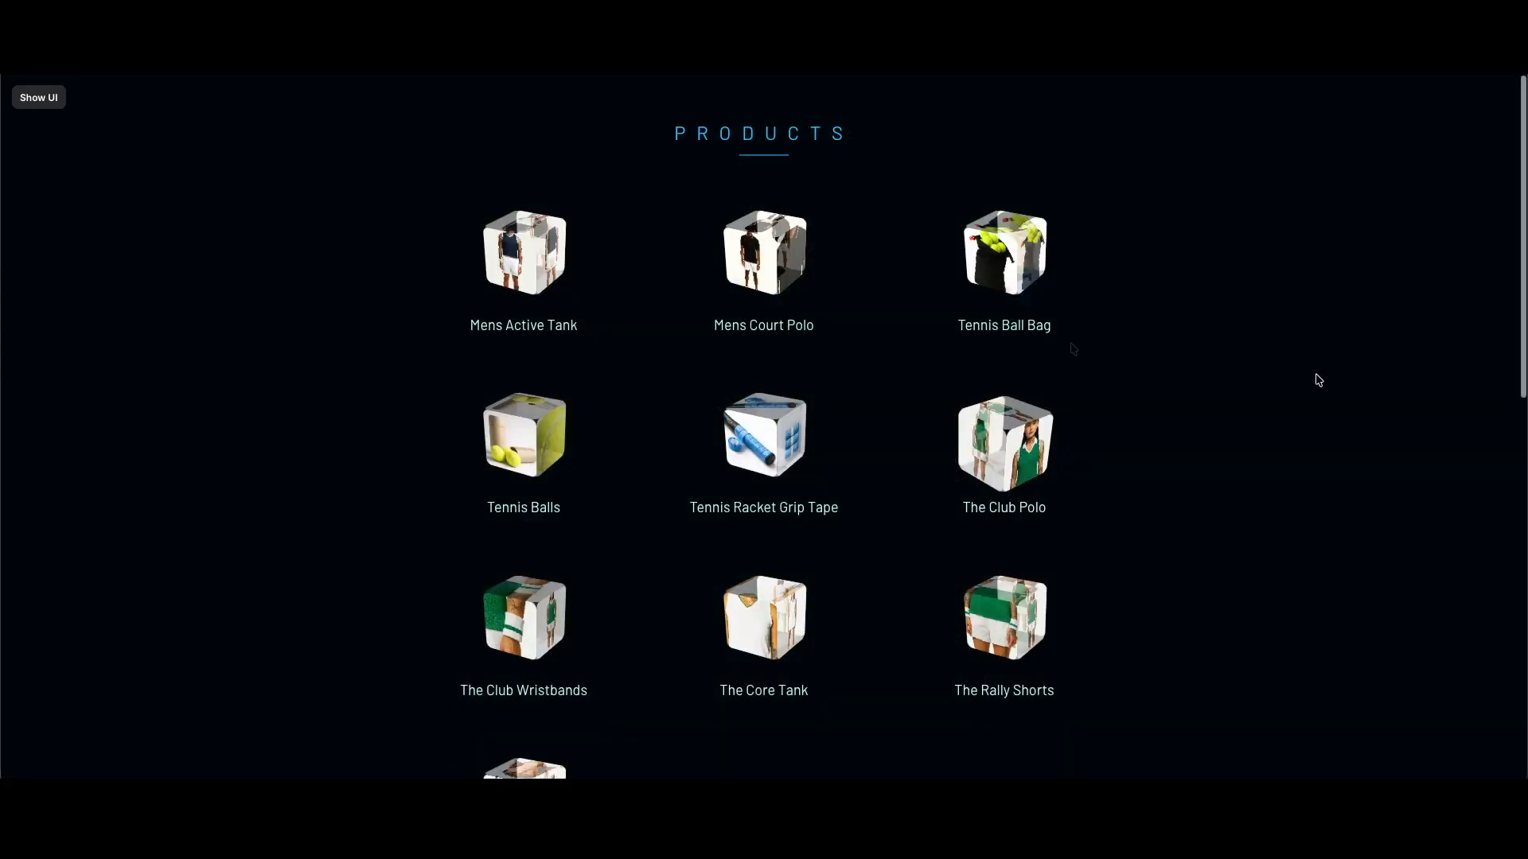
click(1015, 264)
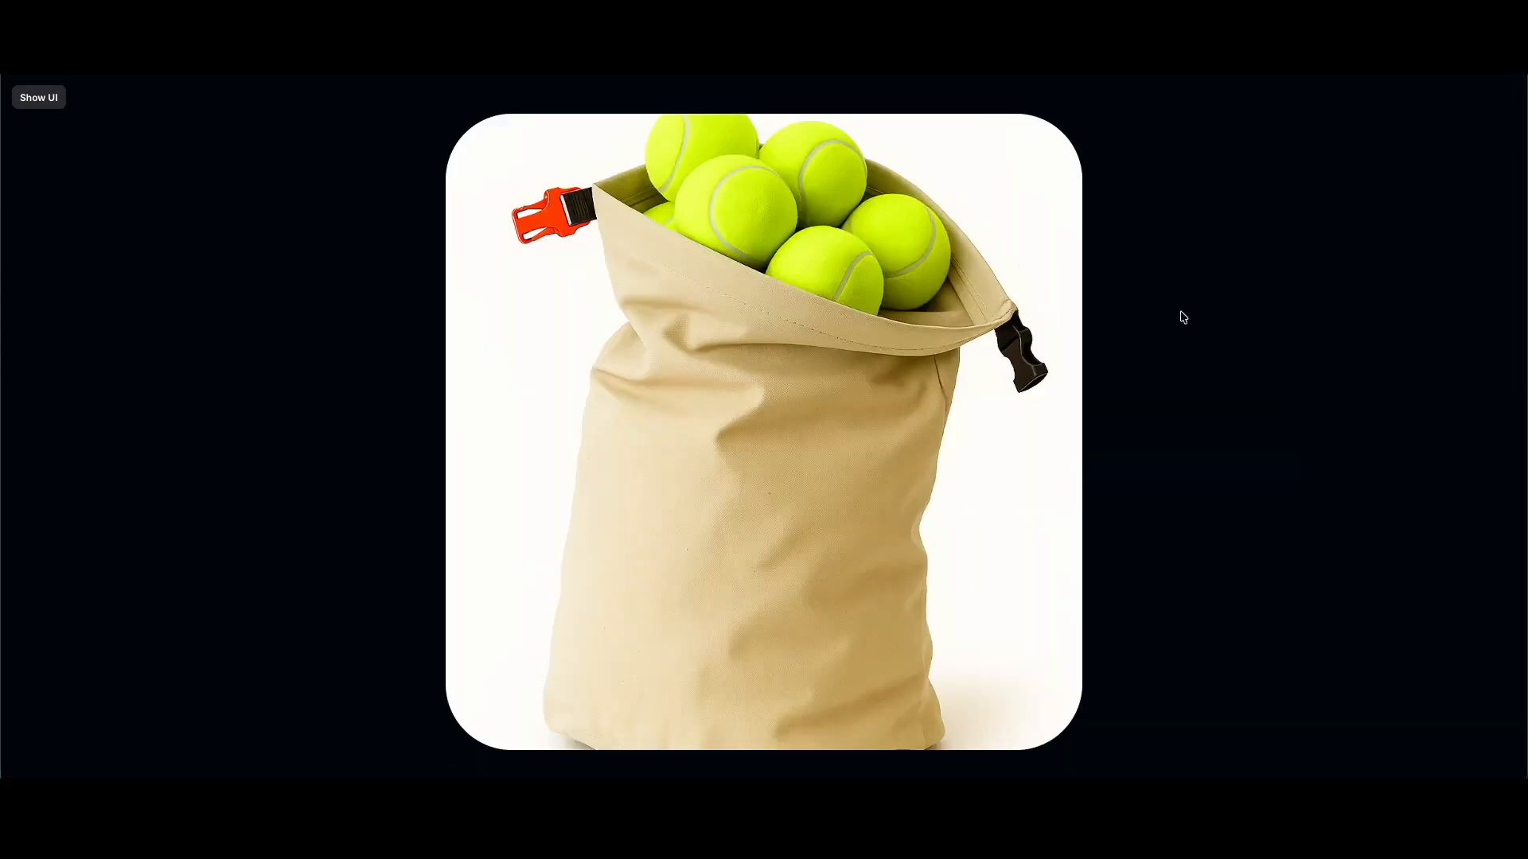
click(1179, 316)
click(1008, 227)
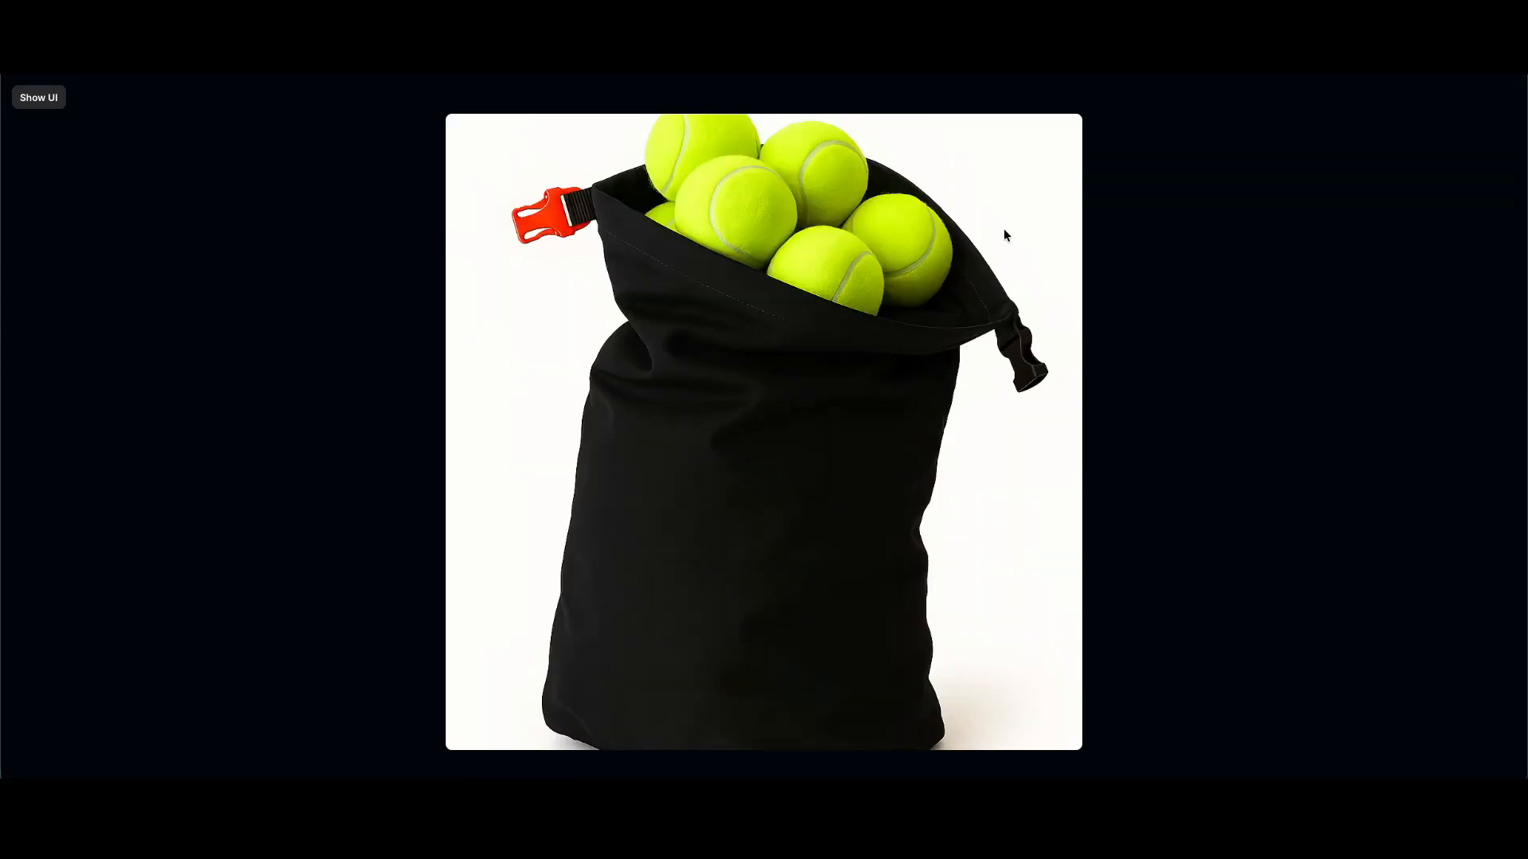
click(1157, 296)
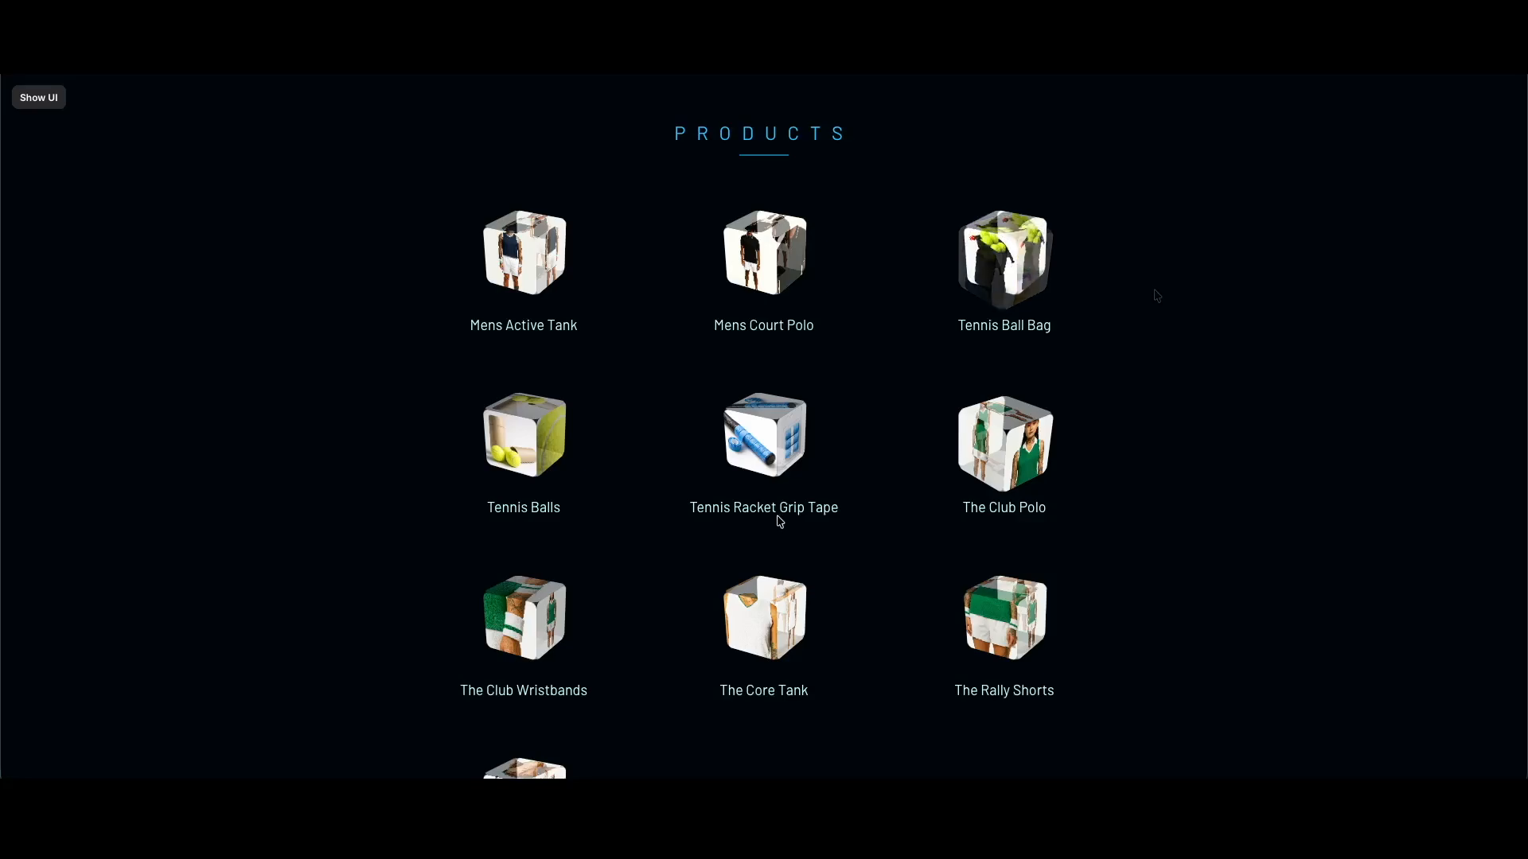
click(729, 266)
click(1163, 239)
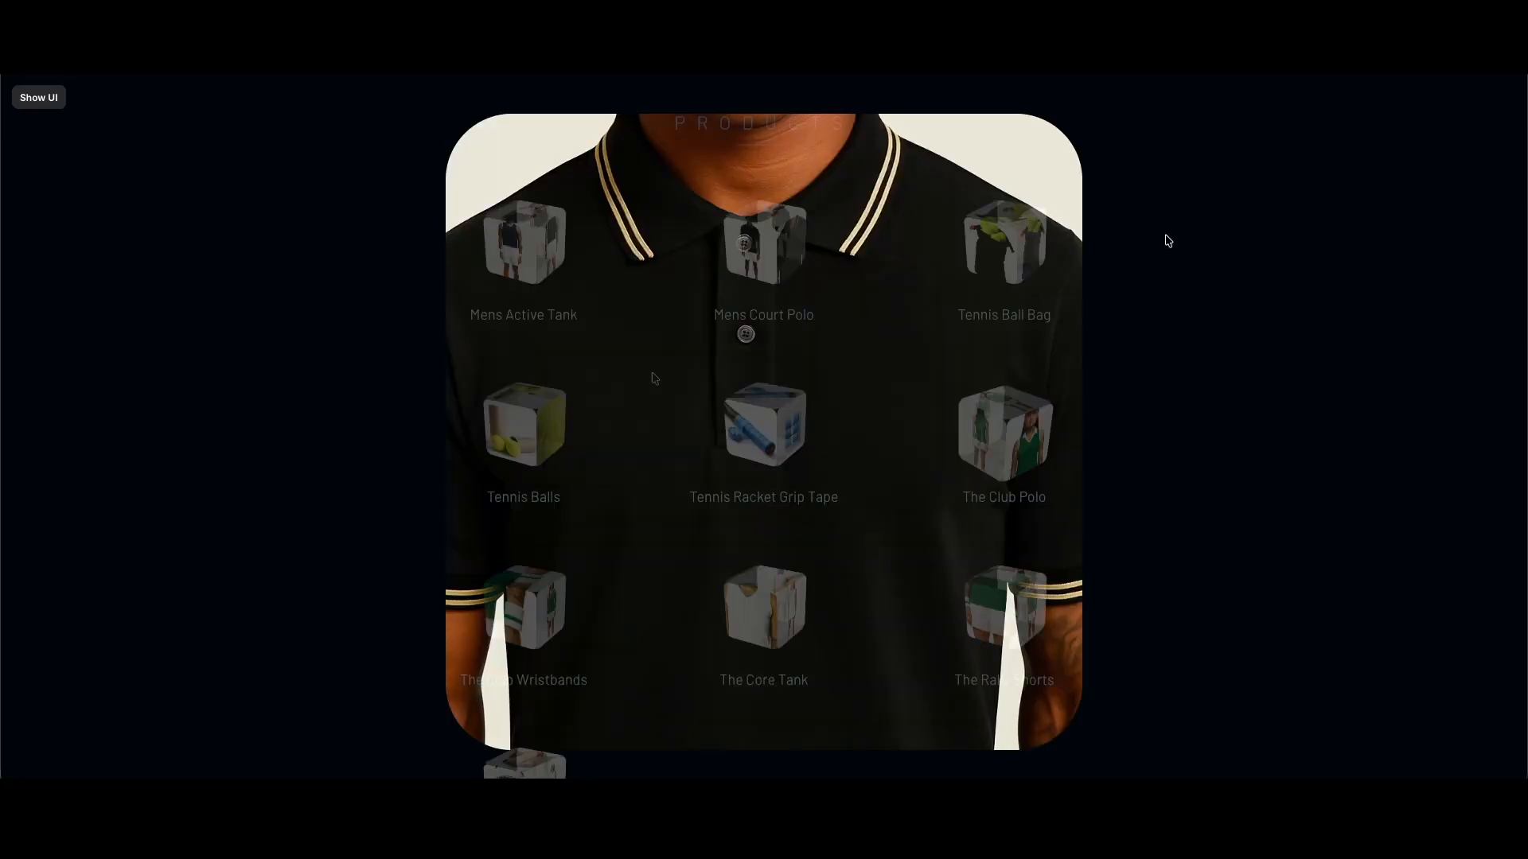